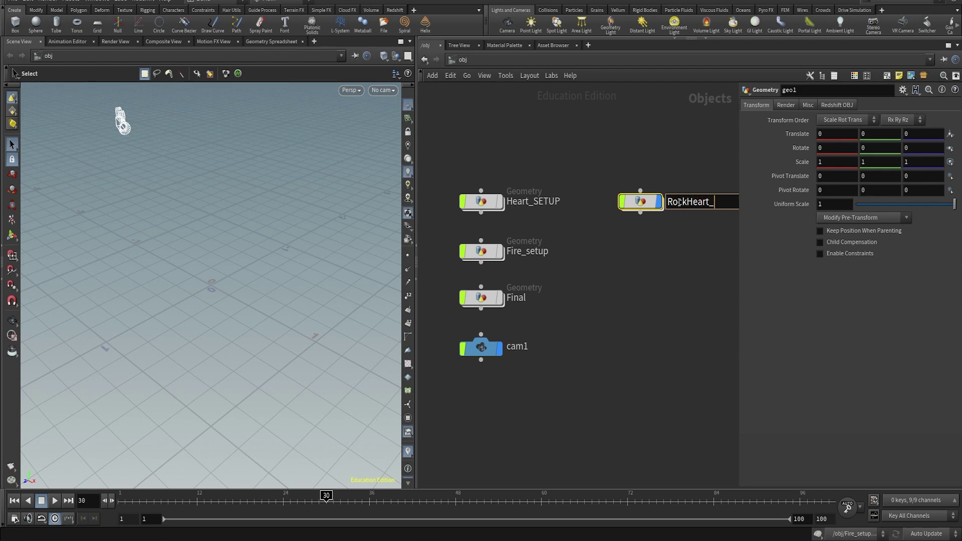
Rename the new geometry object as RockHeart_Setup and go inside its network
{"action": "type", "text": "RockHeart_Setup"}
{"action": "key", "text": "Return"}
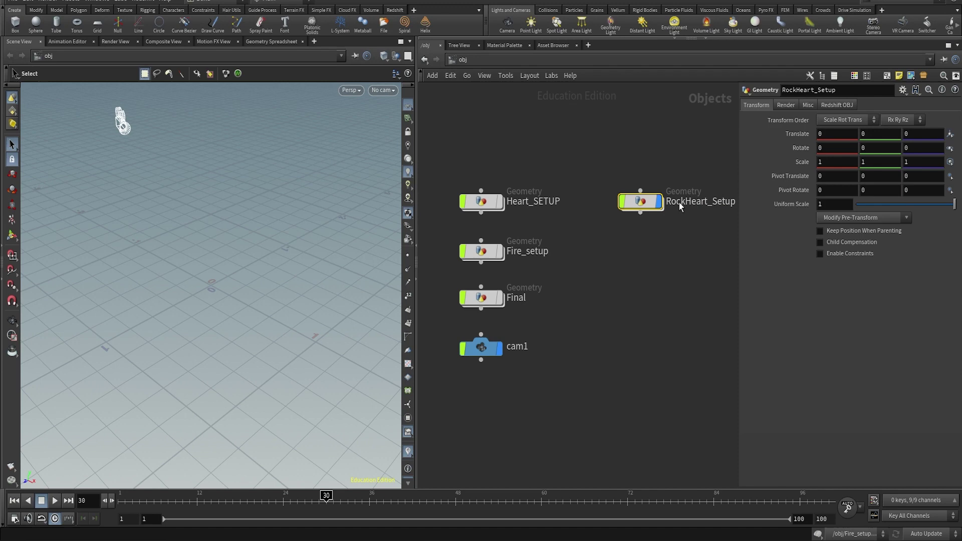
{"action": "left_click_drag", "start_coordinate": [638, 208], "coordinate": [623, 209]}
{"action": "double_click", "coordinate": [623, 209]}
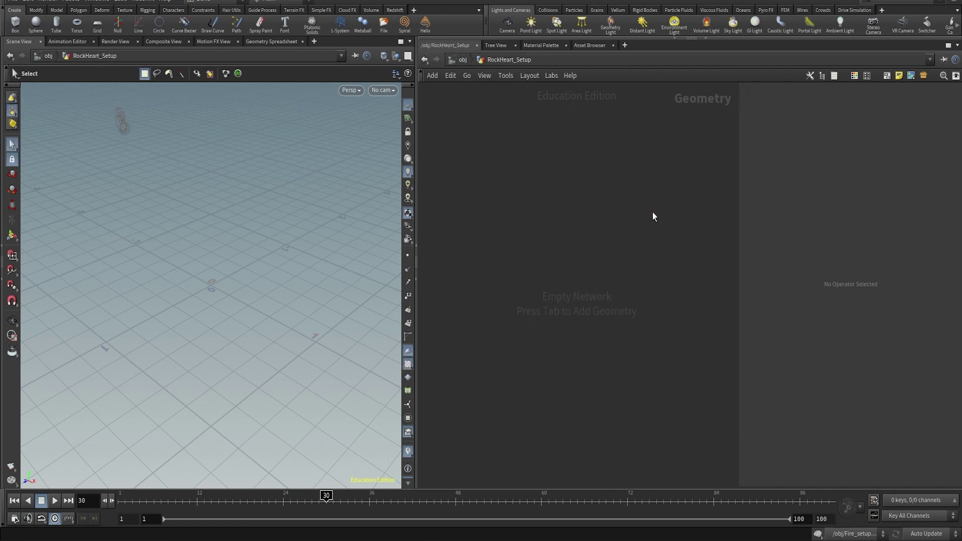
Add an Object Merge node and load Heart_OUT from Heart_SETUP as its first object
{"action": "key", "text": "Tab"}
{"action": "type", "text": "object merge"}
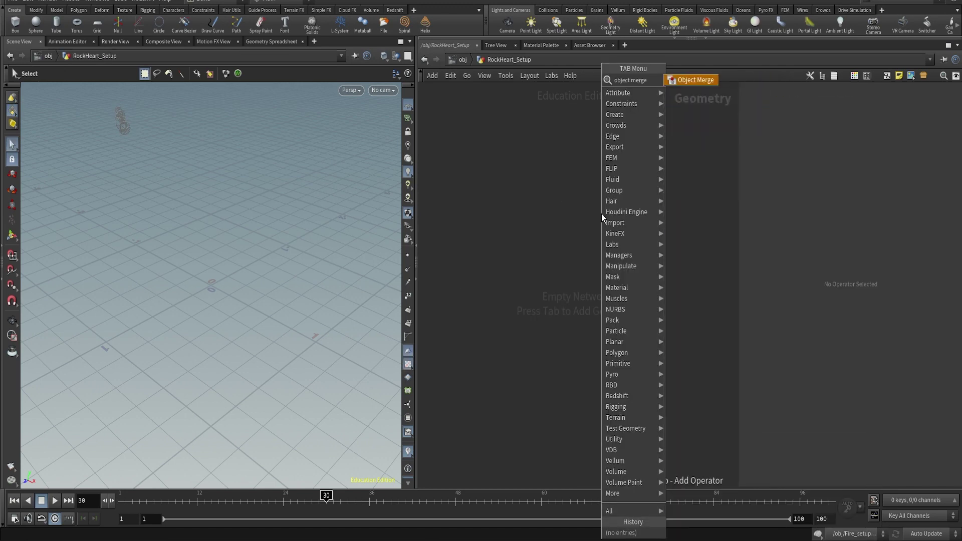
{"action": "key", "text": "Return"}
{"action": "left_click", "coordinate": [543, 183]}
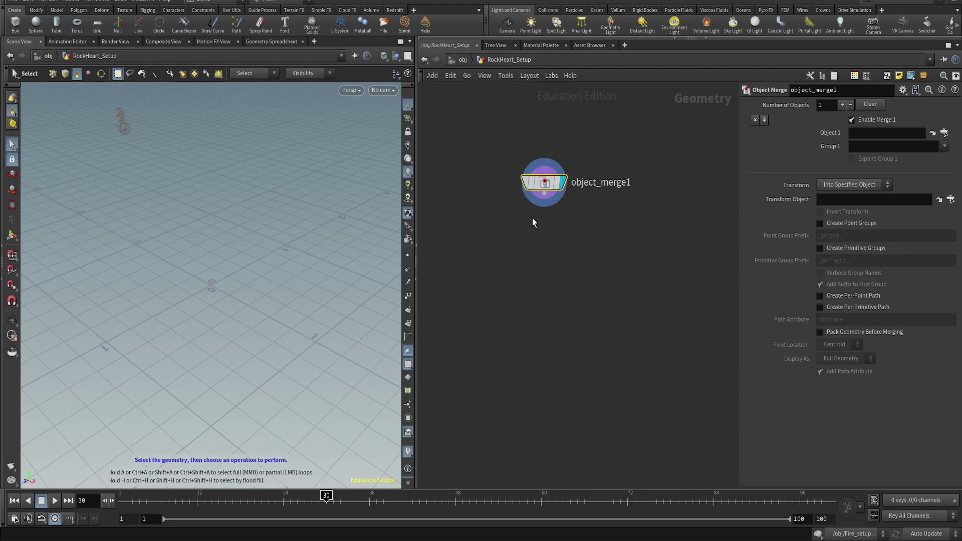
{"action": "left_click", "coordinate": [944, 134]}
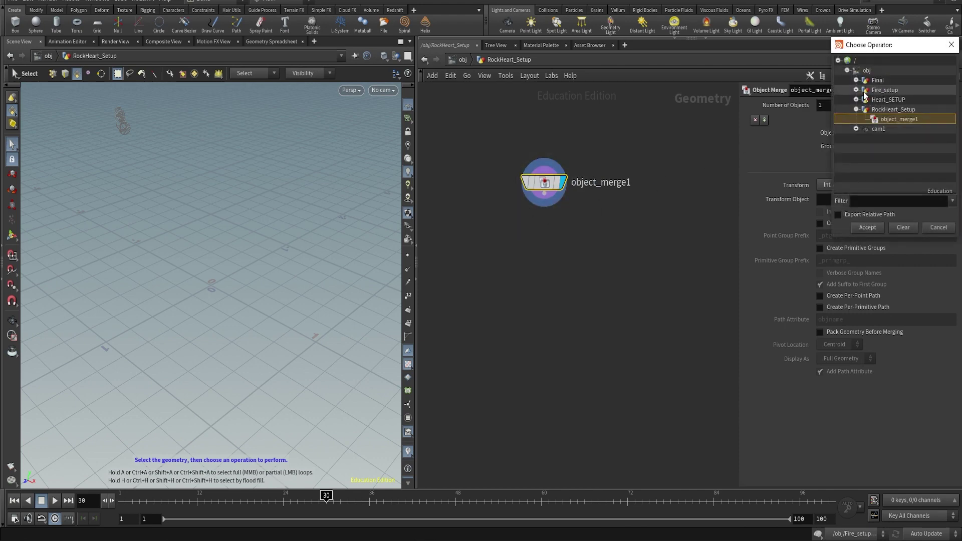
{"action": "left_click", "coordinate": [856, 100]}
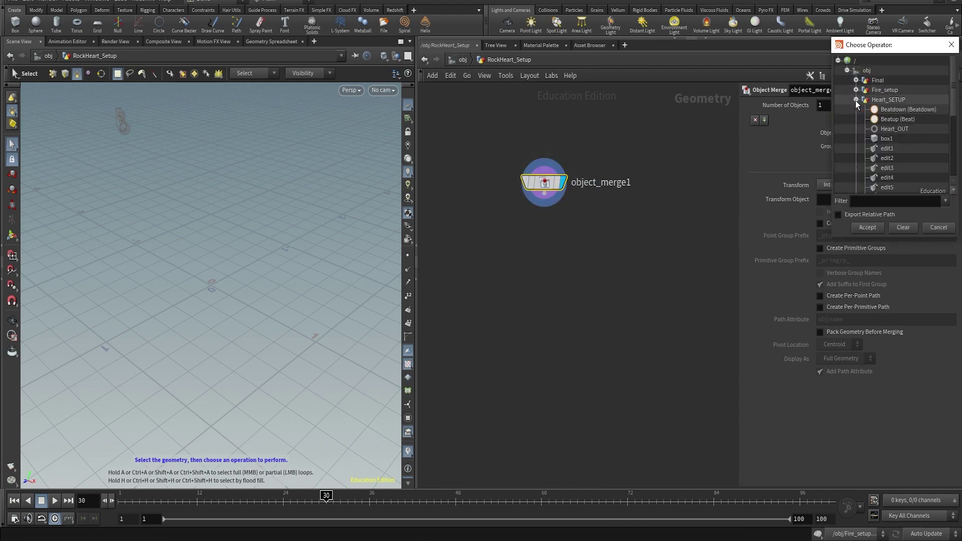
{"action": "left_click", "coordinate": [899, 129]}
{"action": "left_click", "coordinate": [867, 227]}
Add a Subdivide node fed by the object merge and display its result
{"action": "key", "text": "Tab"}
{"action": "type", "text": "subdi"}
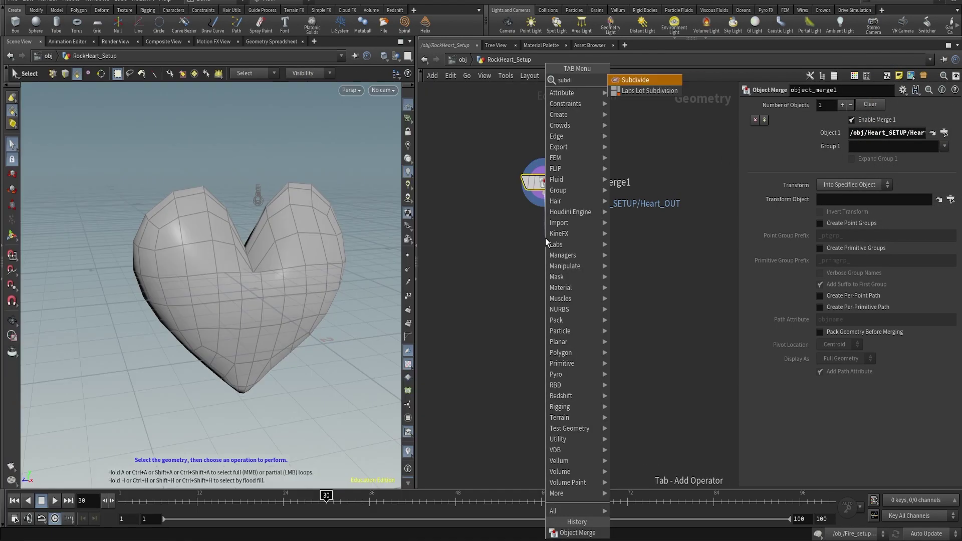
{"action": "key", "text": "Return"}
{"action": "left_click", "coordinate": [546, 239]}
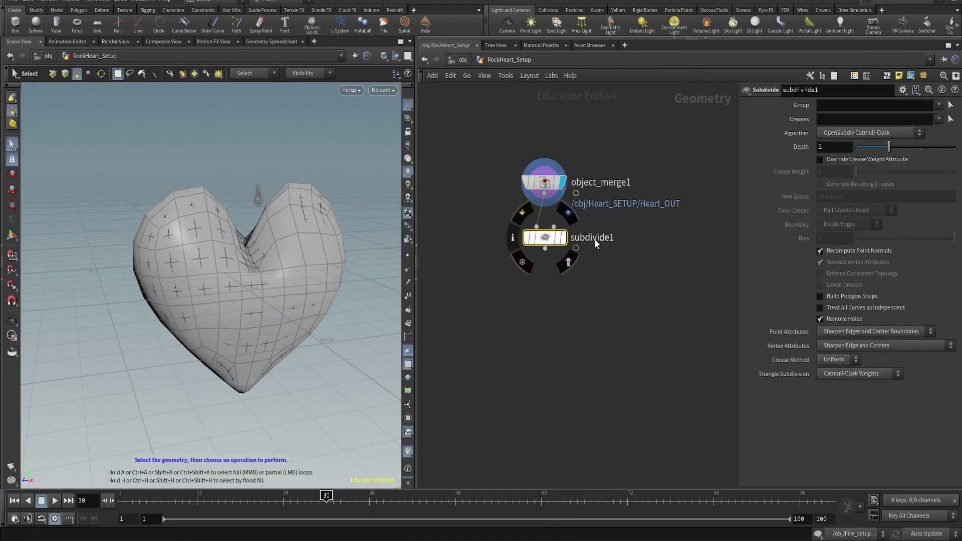
{"action": "left_click", "coordinate": [561, 238]}
Branch a Scatter node off the Subdivide output and display the scattered points
{"action": "left_click_drag", "start_coordinate": [545, 249], "coordinate": [611, 283]}
{"action": "key", "text": "Tab"}
{"action": "type", "text": "scatter"}
{"action": "key", "text": "Return"}
{"action": "left_click_drag", "start_coordinate": [668, 340], "coordinate": [575, 251]}
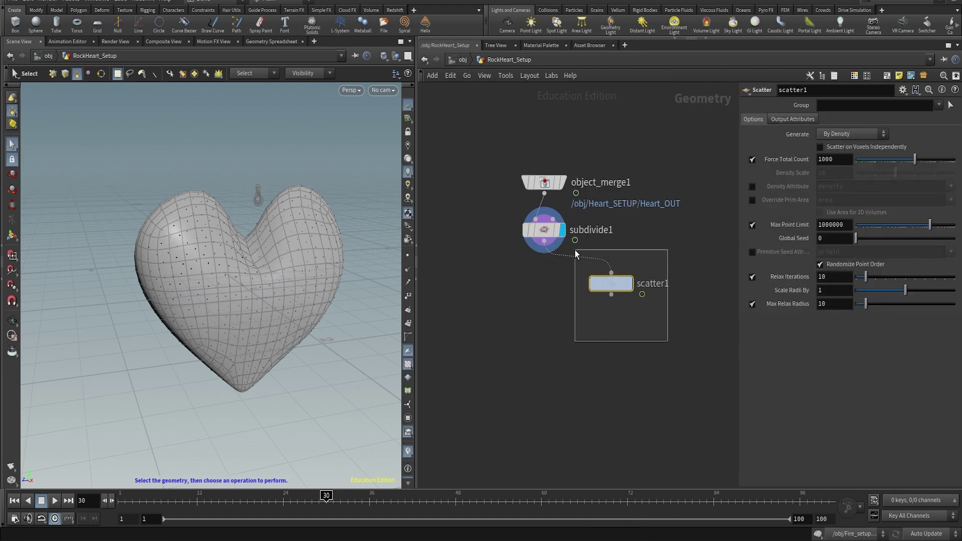
{"action": "left_click", "coordinate": [629, 283]}
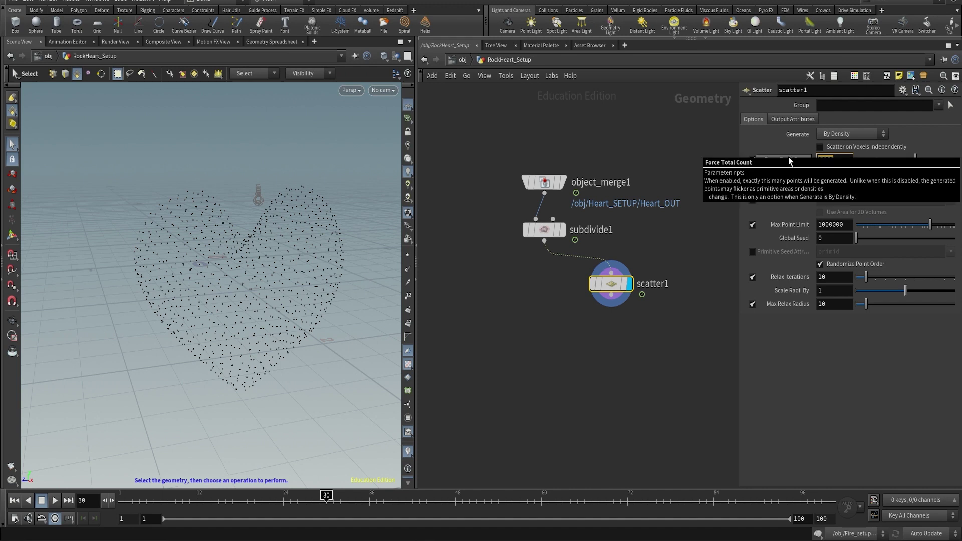
Set the scatter's Force Total Count to 10 and enable Scatter on Voxels Independently, keeping generation By Density
{"action": "type", "text": "10"}
{"action": "key", "text": "Return"}
{"action": "left_click", "coordinate": [846, 133]}
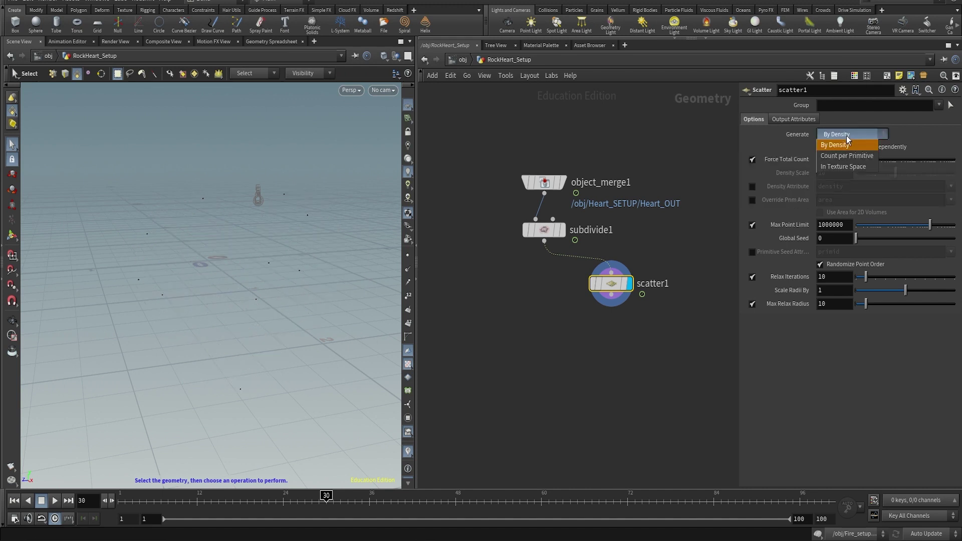
{"action": "left_click", "coordinate": [835, 148]}
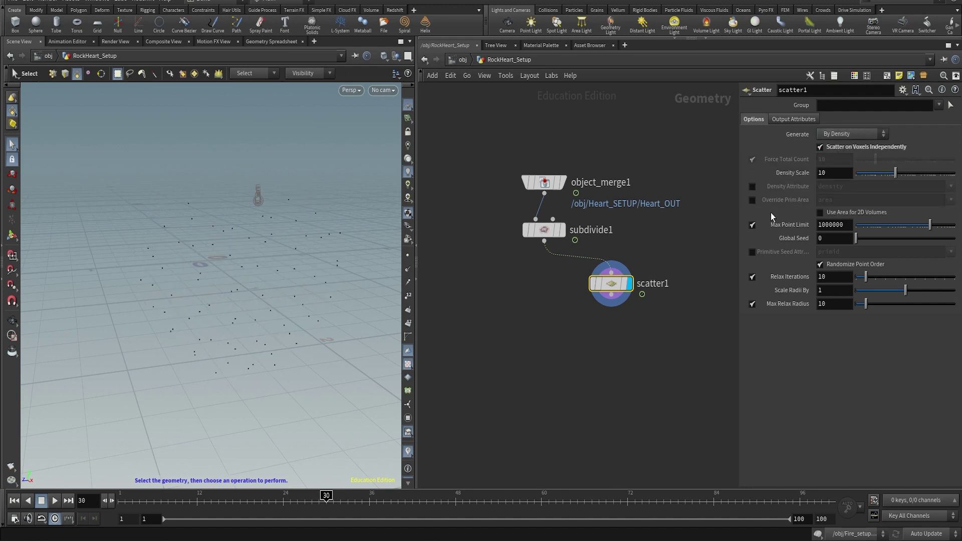
Add a Voronoi Fracture node with the subdivided heart as first input and the scatter as second, and display it
{"action": "left_click", "coordinate": [545, 242]}
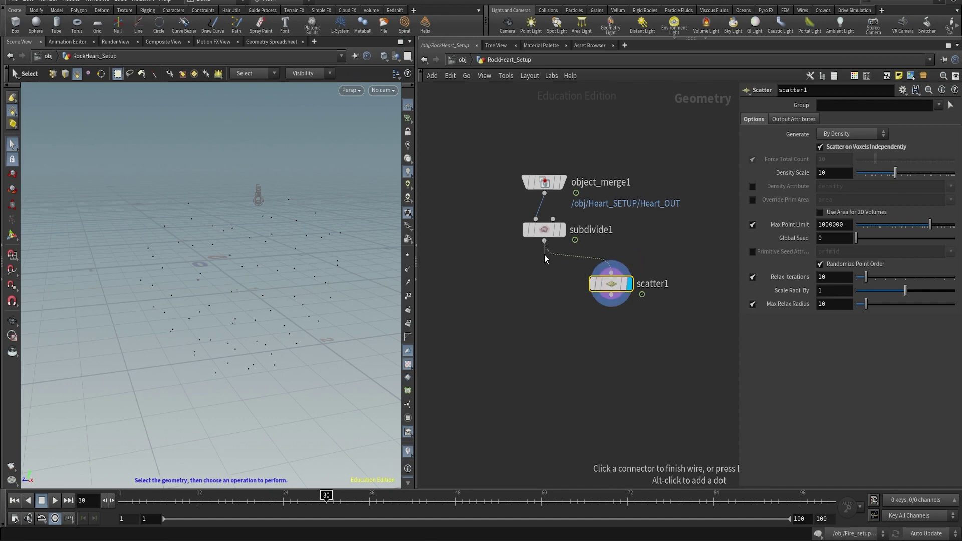
{"action": "key", "text": "Tab"}
{"action": "type", "text": "voro"}
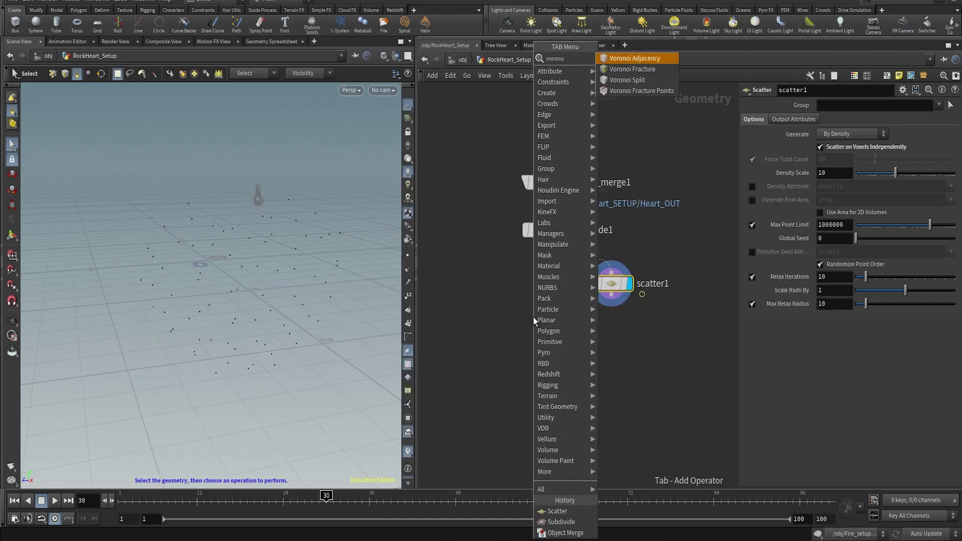
{"action": "type", "text": "noifr"}
{"action": "key", "text": "Return"}
{"action": "left_click", "coordinate": [533, 317]}
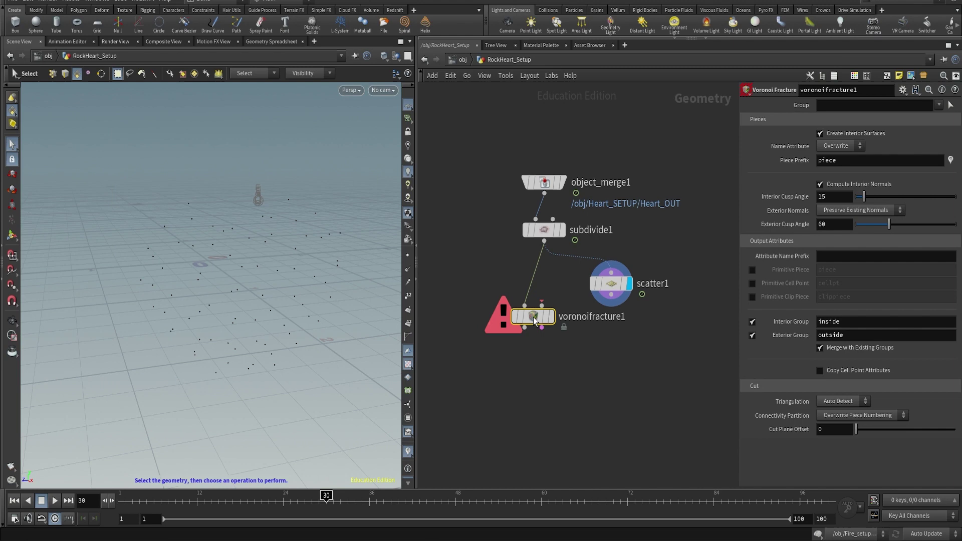
{"action": "left_click_drag", "start_coordinate": [536, 321], "coordinate": [546, 350]}
{"action": "left_click", "coordinate": [611, 295]}
{"action": "left_click", "coordinate": [552, 337]}
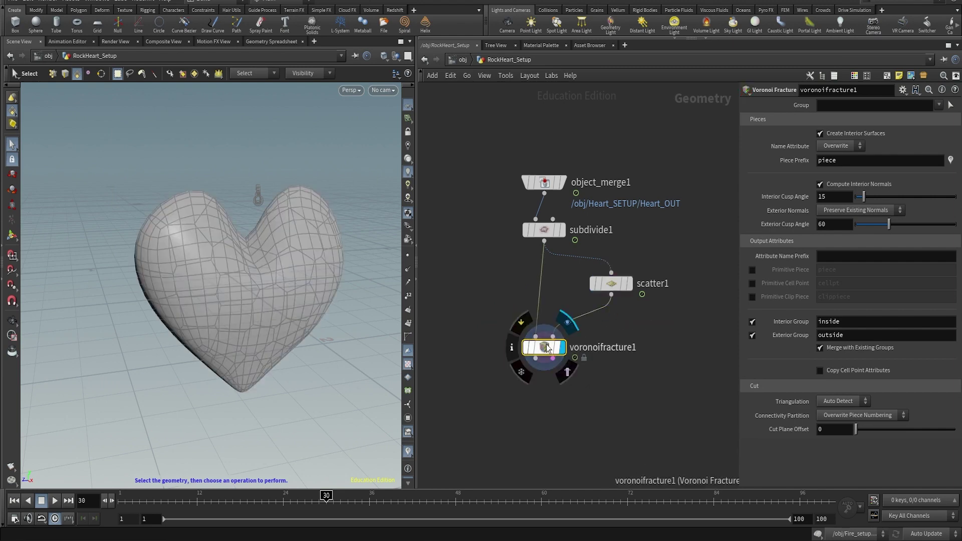
Set the Voronoi Fracture's Cut Plane Offset to 0.02 to open gaps between the heart pieces
{"action": "key", "text": "Escape"}
{"action": "mouse_move", "coordinate": [280, 290]}
{"action": "left_mouse_down"}
{"action": "mouse_move", "coordinate": [286, 283]}
{"action": "mouse_move", "coordinate": [274, 305]}
{"action": "left_mouse_up"}
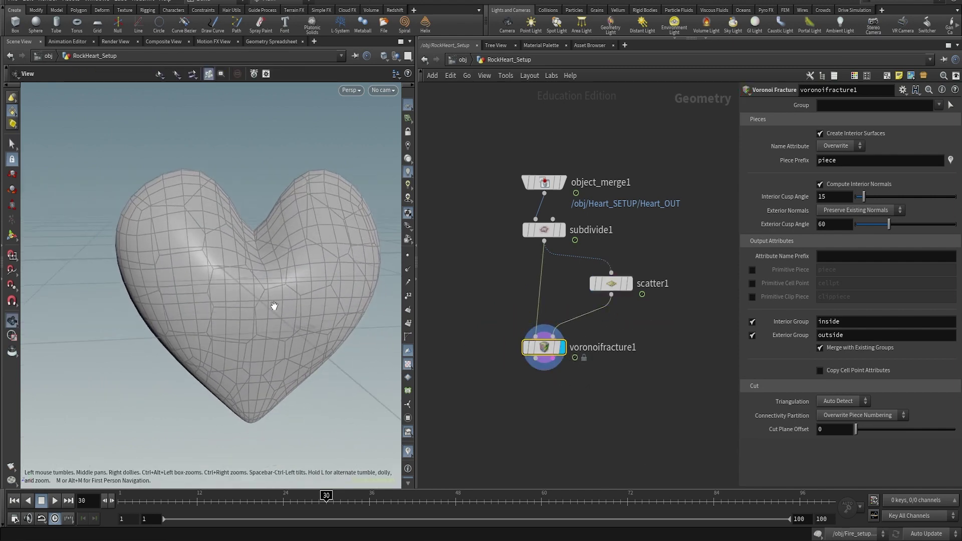
{"action": "key", "text": "s"}
{"action": "left_click", "coordinate": [611, 284]}
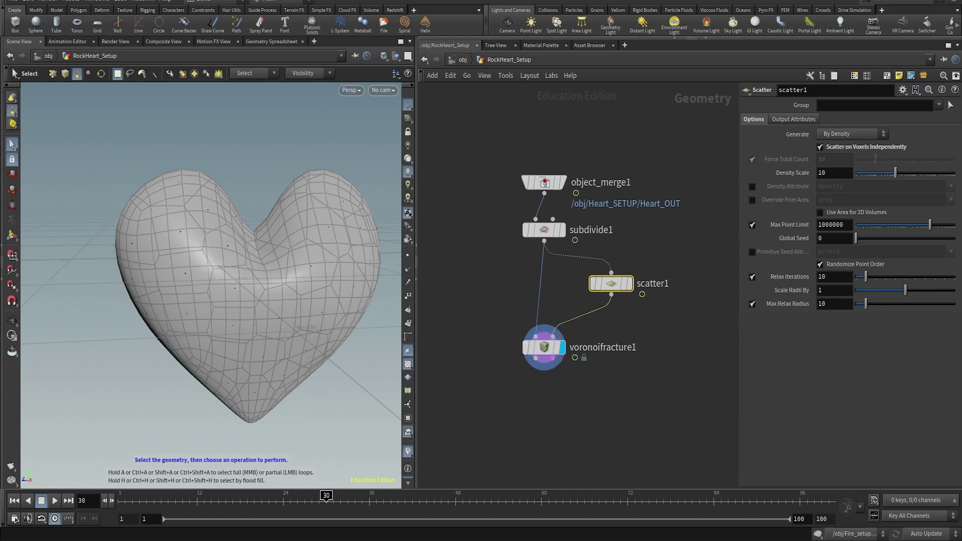
{"action": "key", "text": "ctrl+z"}
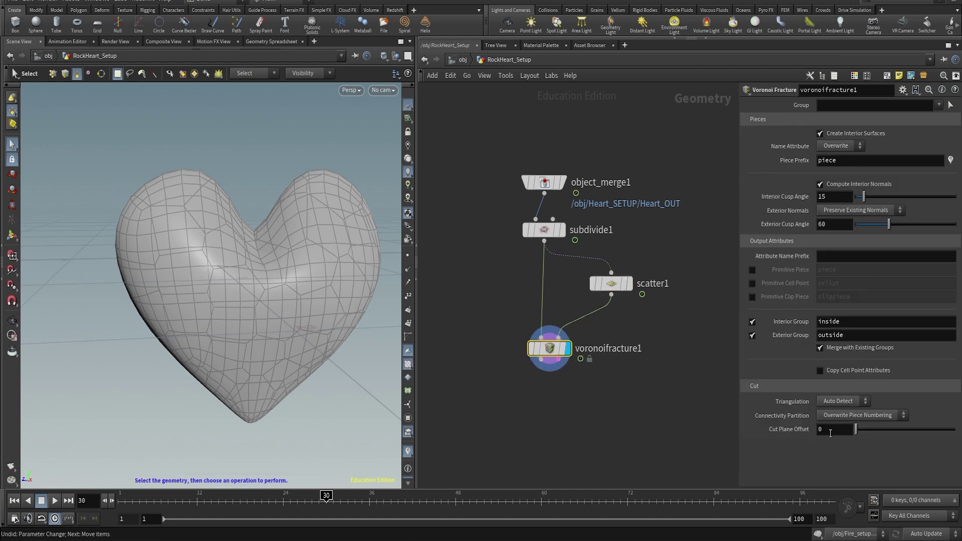
{"action": "middle_click_drag", "start_coordinate": [830, 433], "coordinate": [846, 453]}
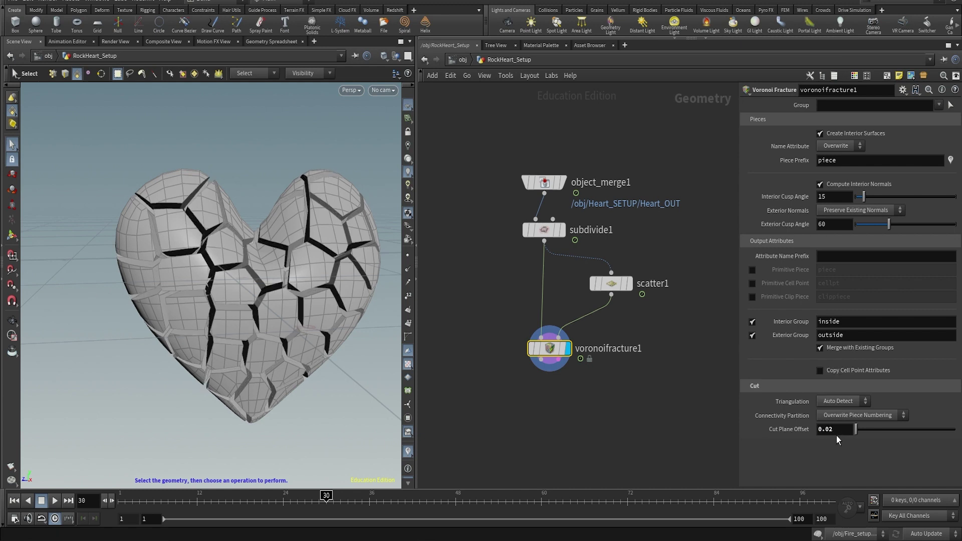
Turn off Relax Iterations on the scatter and adjust its Global Seed for a different fracture pattern
{"action": "left_click", "coordinate": [614, 284]}
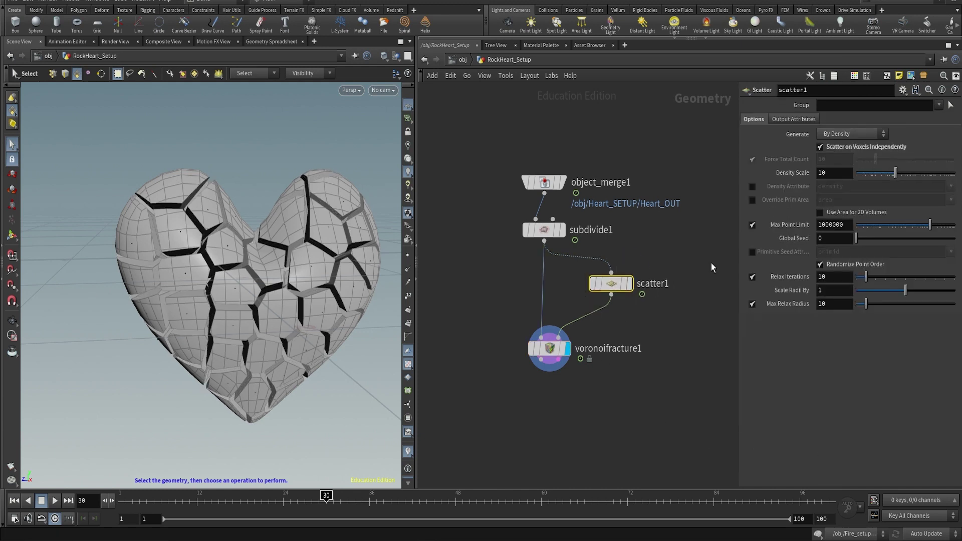
{"action": "left_click", "coordinate": [754, 277]}
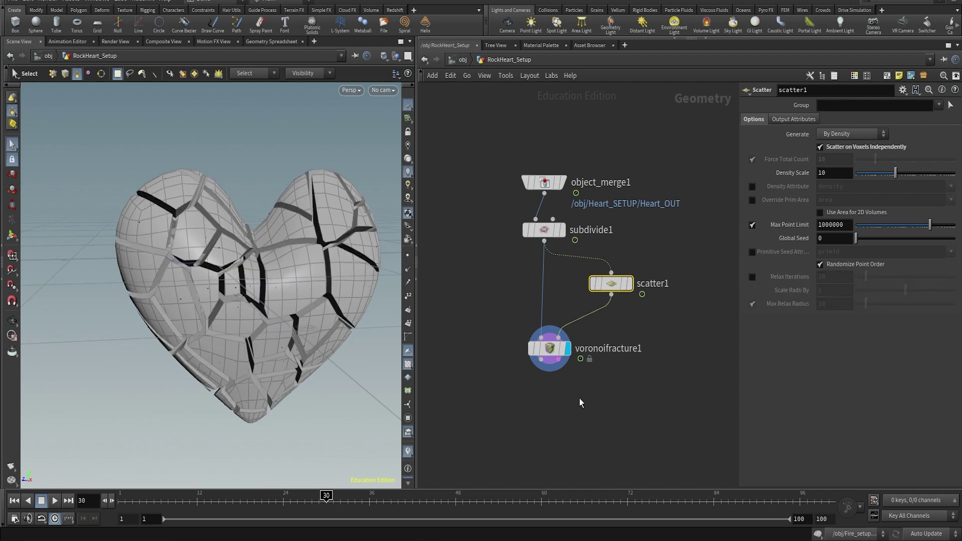
{"action": "left_click", "coordinate": [546, 340]}
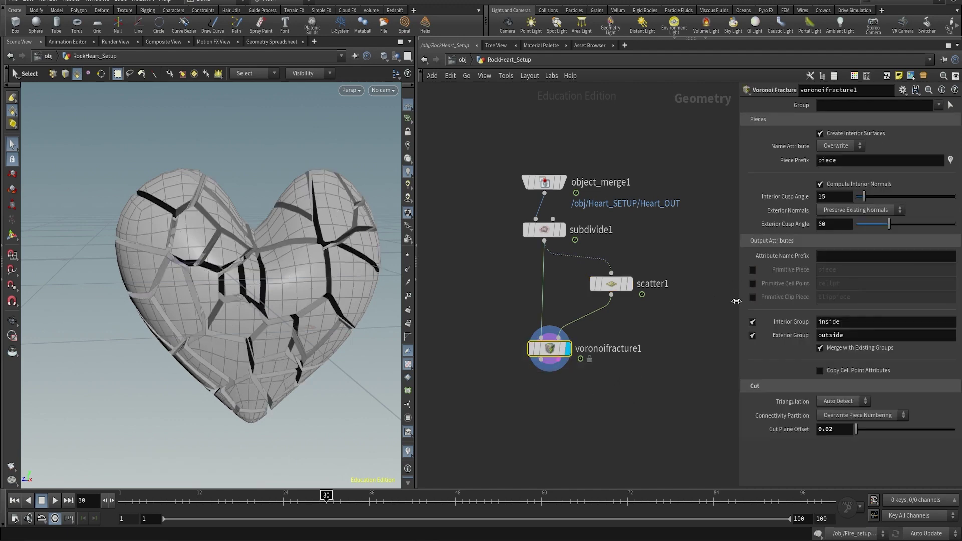
{"action": "left_click", "coordinate": [603, 279]}
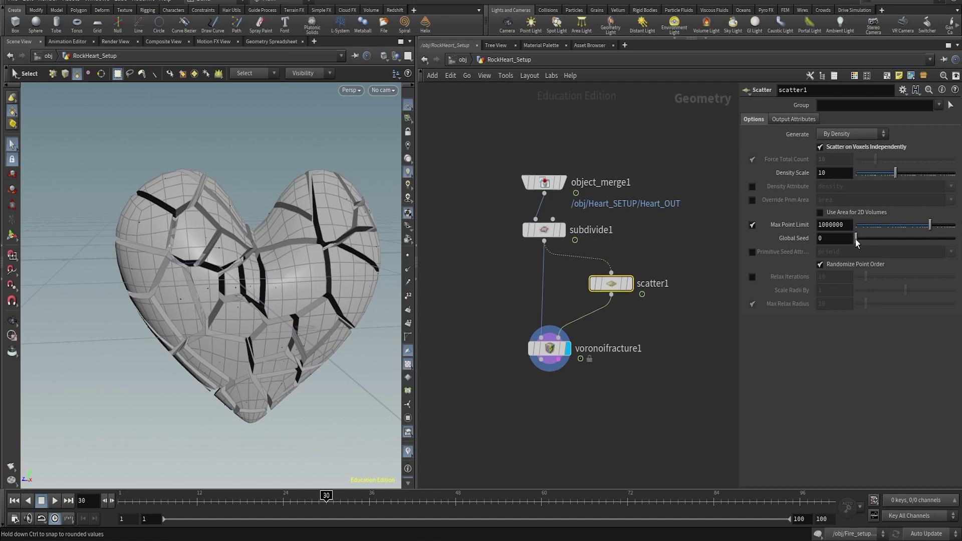
{"action": "left_click_drag", "start_coordinate": [855, 239], "coordinate": [865, 244]}
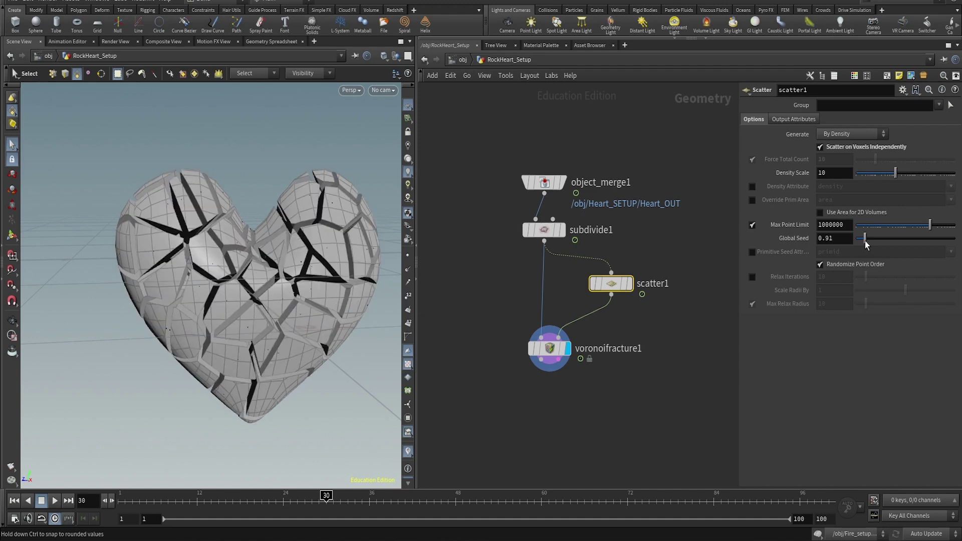
{"action": "left_click_drag", "start_coordinate": [865, 242], "coordinate": [870, 242]}
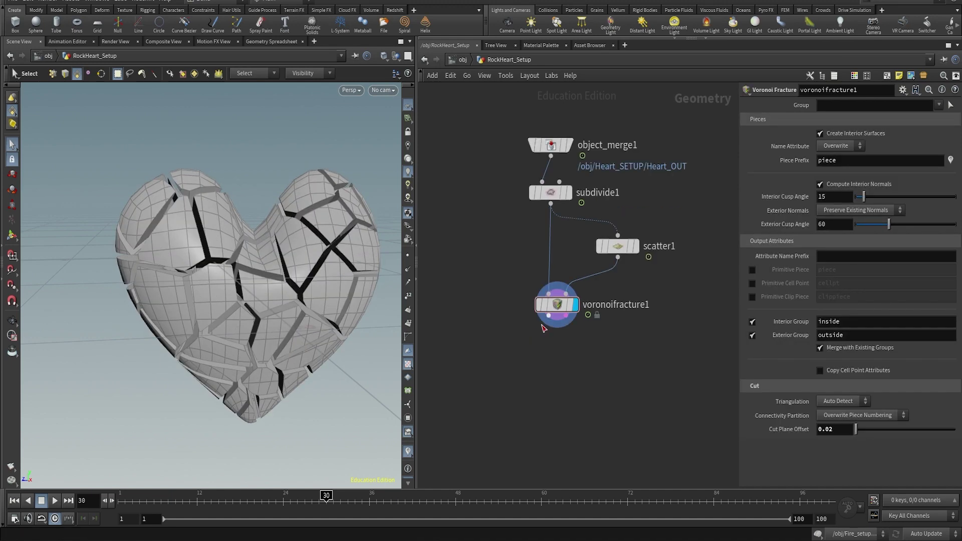
Add a PolyBevel node below the Voronoi Fracture and display its result
{"action": "key", "text": "Tab"}
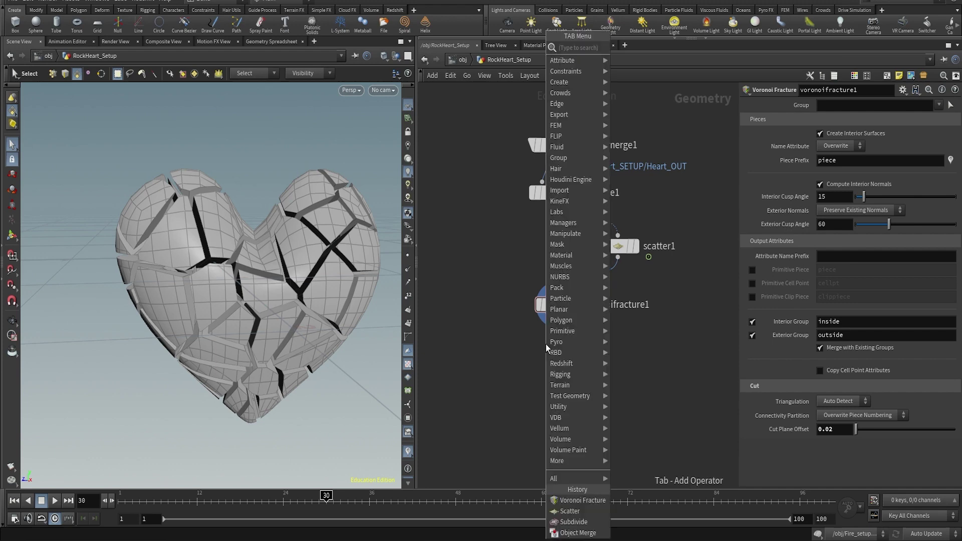
{"action": "type", "text": "polybevel"}
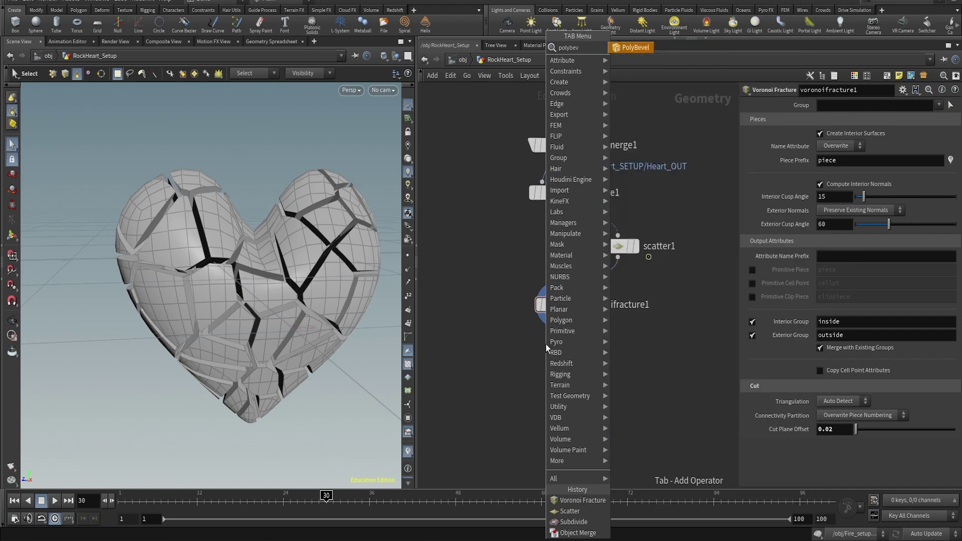
{"action": "key", "text": "Return"}
{"action": "left_click_drag", "start_coordinate": [475, 483], "coordinate": [552, 359]}
{"action": "left_click", "coordinate": [564, 350]}
Set the PolyBevel distance to 0.04 and leave Ignore Flat Edges enabled after trying it off
{"action": "left_click", "coordinate": [832, 134]}
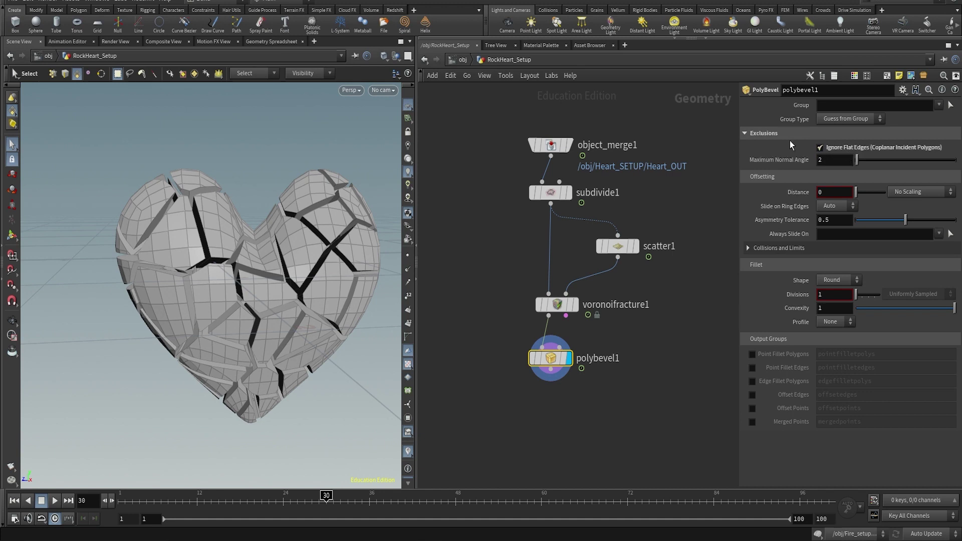
{"action": "left_click", "coordinate": [853, 152]}
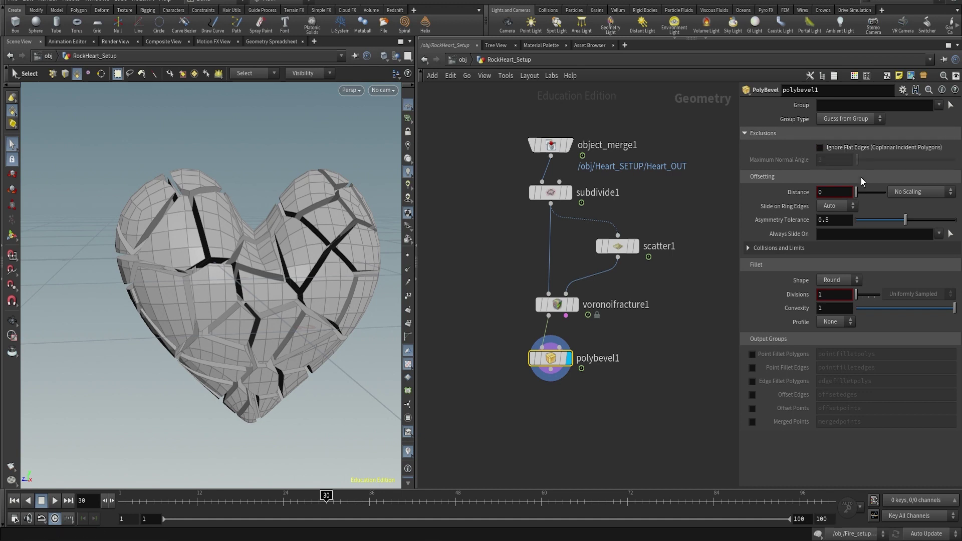
{"action": "middle_click_drag", "start_coordinate": [841, 219], "coordinate": [865, 220]}
{"action": "left_click", "coordinate": [841, 146]}
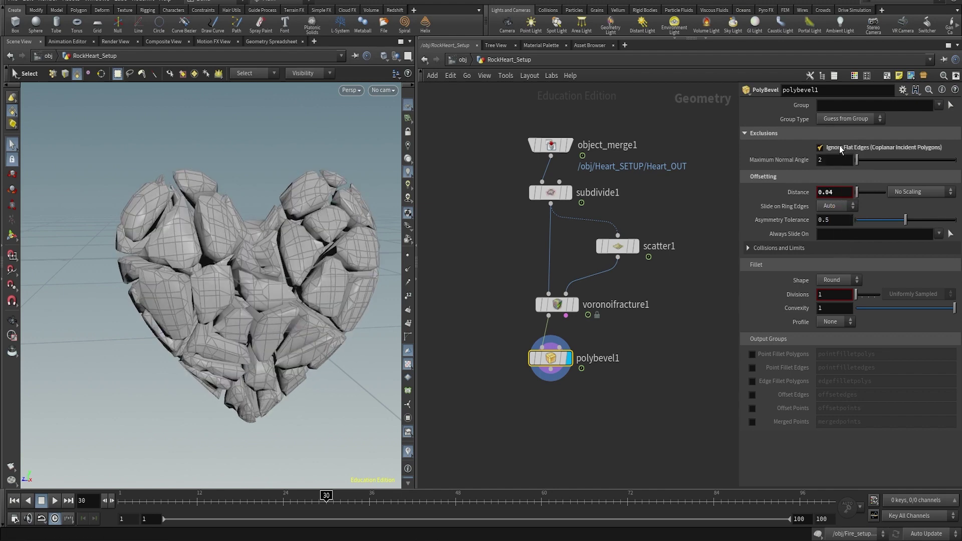
{"action": "left_click", "coordinate": [840, 148]}
{"action": "left_click", "coordinate": [840, 147]}
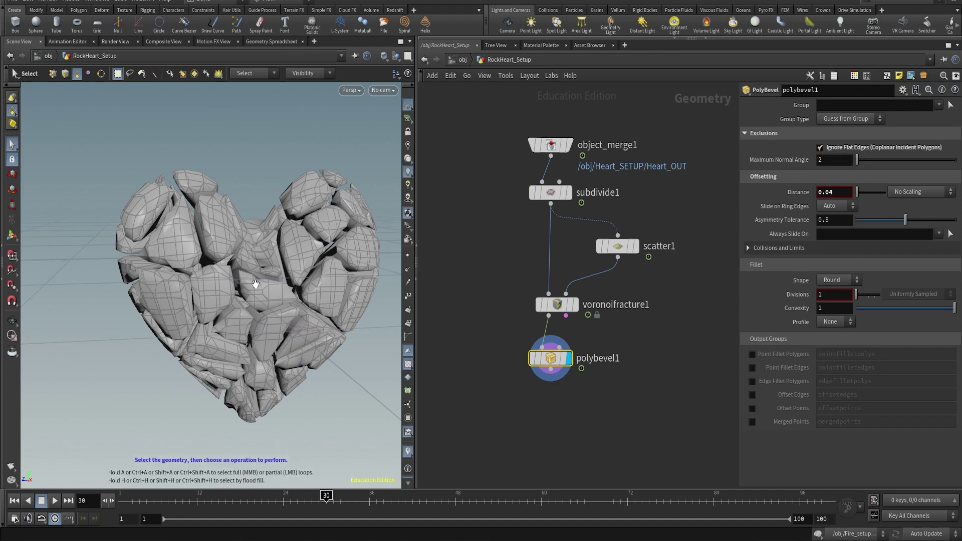
Compare the beveled rock pieces up close with Ignore Flat Edges on and off
{"action": "right_click_drag", "start_coordinate": [254, 285], "coordinate": [344, 257], "text": "alt"}
{"action": "left_click_drag", "start_coordinate": [343, 257], "coordinate": [398, 246], "text": "alt"}
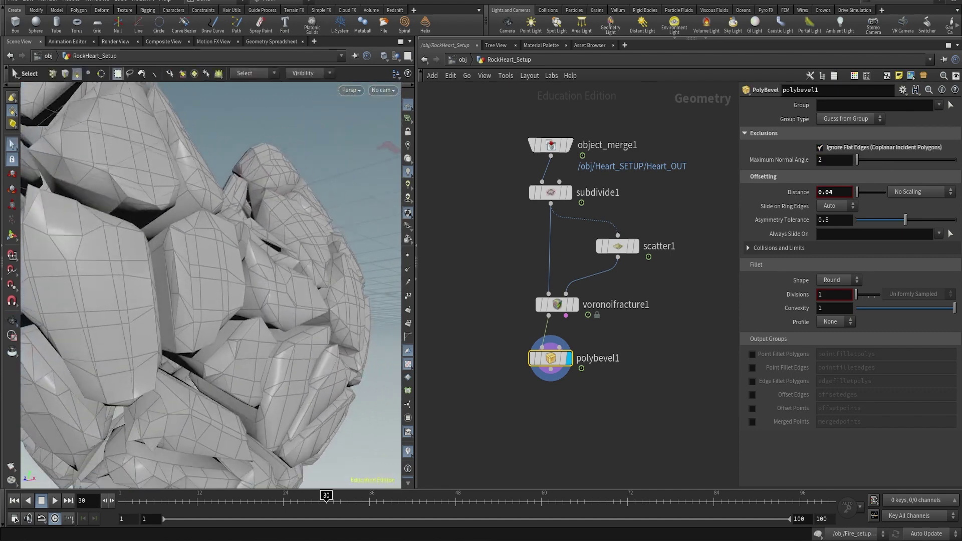
{"action": "left_click", "coordinate": [854, 148]}
{"action": "left_click", "coordinate": [853, 147]}
{"action": "left_click", "coordinate": [855, 150]}
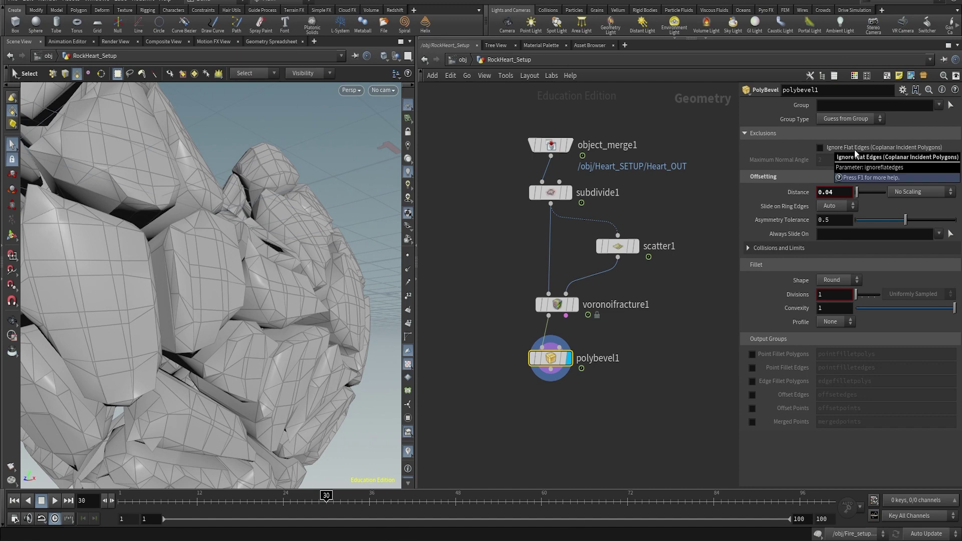
{"action": "left_click", "coordinate": [855, 150]}
{"action": "key", "text": "Escape"}
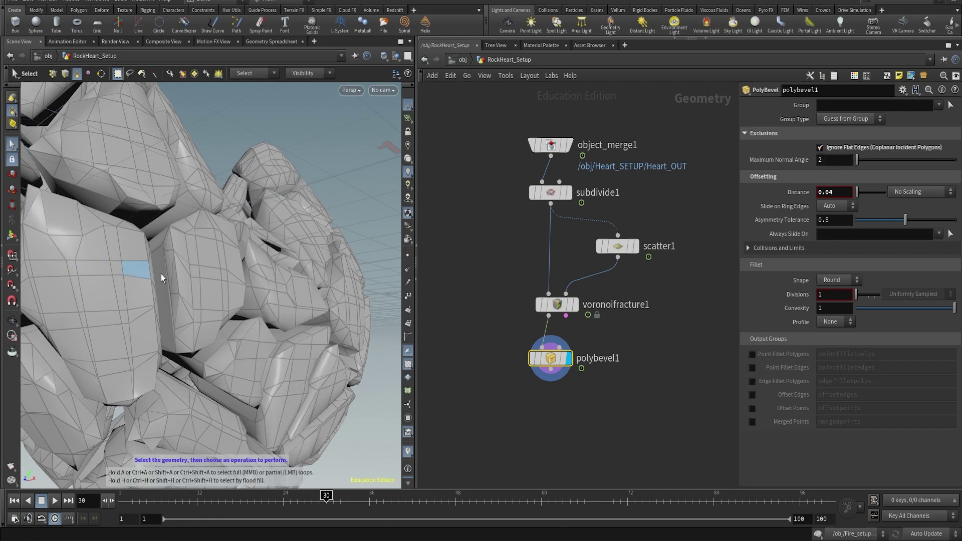
{"action": "left_click_drag", "start_coordinate": [161, 274], "coordinate": [279, 311]}
{"action": "scroll", "coordinate": [217, 277], "scroll_direction": "down", "scroll_amount": 10}
{"action": "key", "text": "s"}
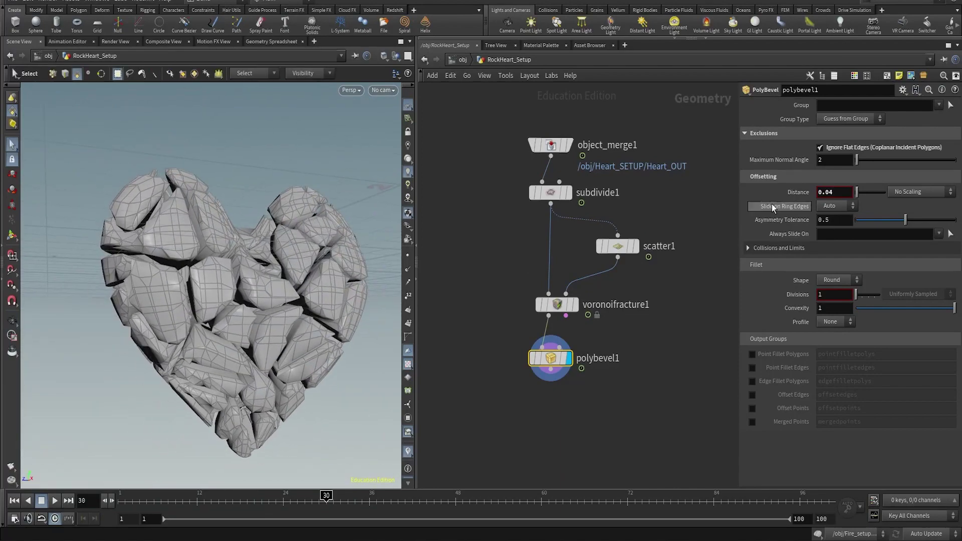
{"action": "mouse_move", "coordinate": [840, 208]}
{"action": "middle_mouse_down"}
{"action": "mouse_move", "coordinate": [866, 211]}
{"action": "mouse_move", "coordinate": [830, 212]}
{"action": "middle_mouse_up"}
{"action": "left_click", "coordinate": [558, 304]}
Add a VDB from Polygons node below polybevel1, connected to its output
{"action": "left_click", "coordinate": [550, 369]}
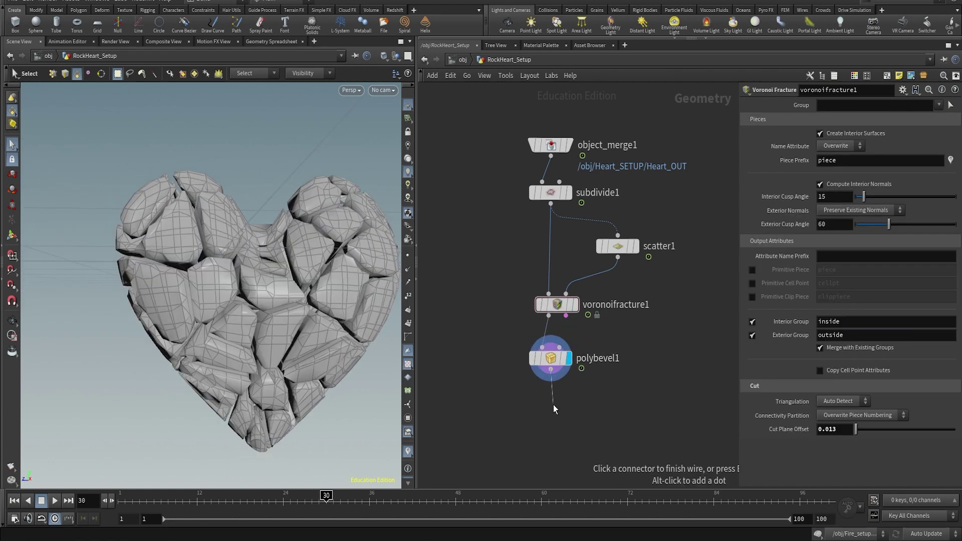
{"action": "key", "text": "Tab"}
{"action": "type", "text": "vdb from"}
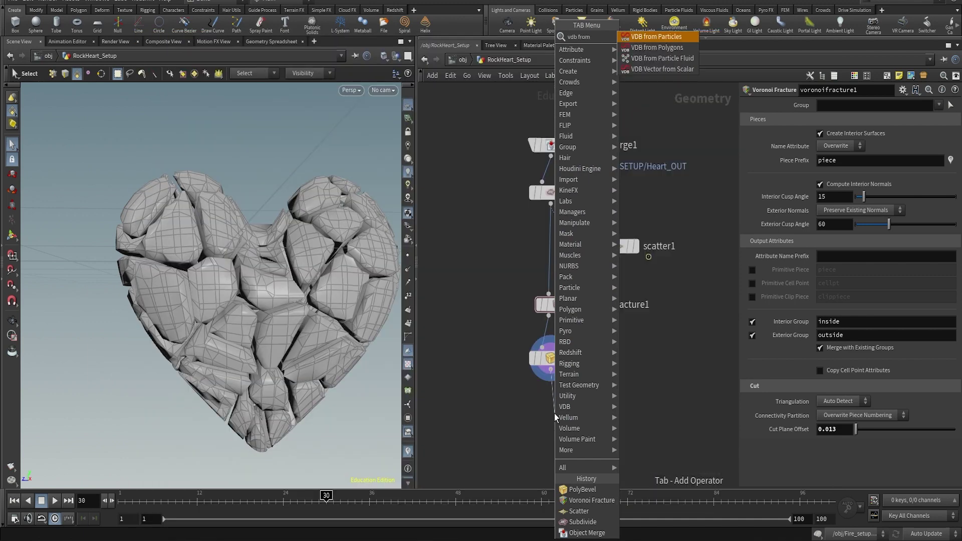
{"action": "key", "text": "Down"}
{"action": "key", "text": "Return"}
{"action": "left_click", "coordinate": [554, 414]}
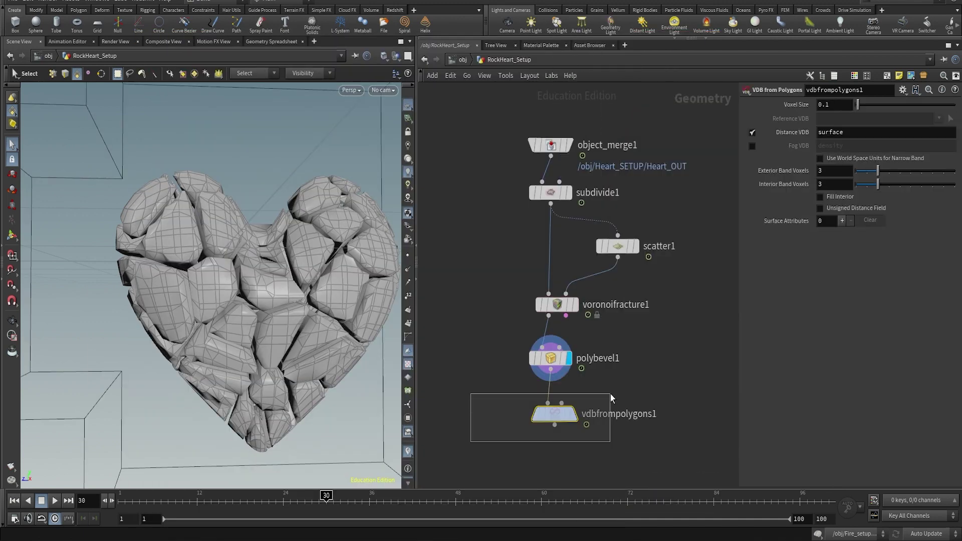
Display the VDB from Polygons result and set its Voxel Size to 0.015, after trying 0.05 and 0.01
{"action": "left_click", "coordinate": [830, 102]}
{"action": "type", "text": "0.05"}
{"action": "key", "text": "Return"}
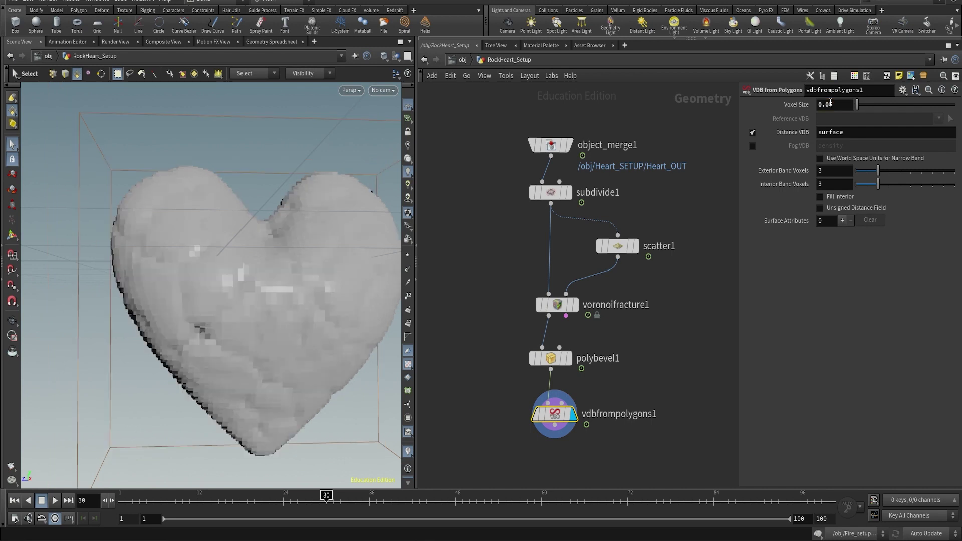
{"action": "type", "text": "2"}
{"action": "key", "text": "Return"}
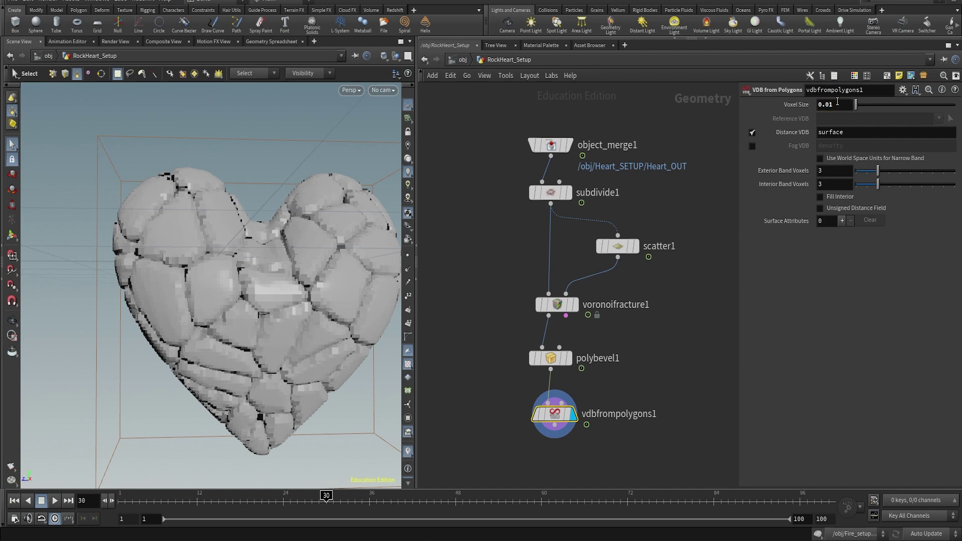
{"action": "left_click_drag", "start_coordinate": [150, 311], "coordinate": [253, 270], "text": "alt"}
{"action": "middle_click", "coordinate": [563, 414]}
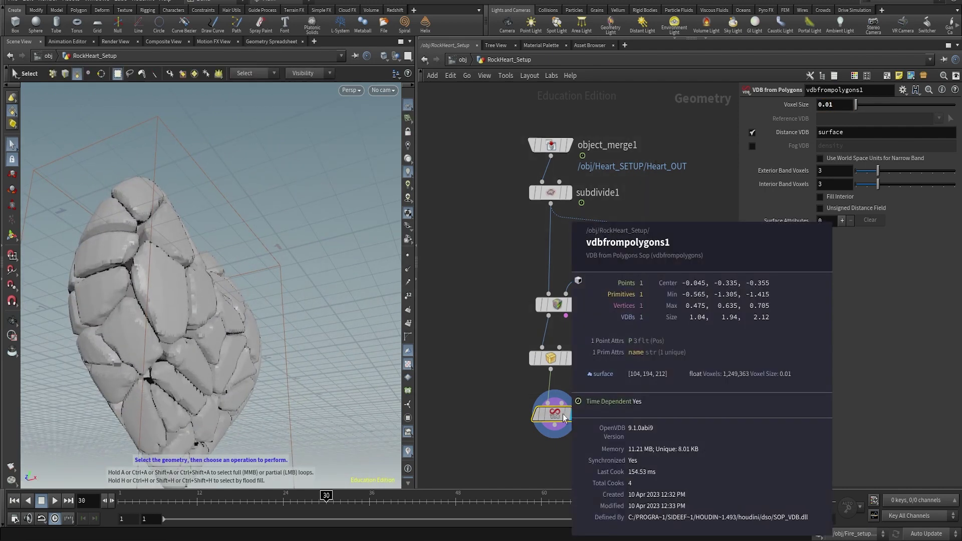
{"action": "key", "text": "Return"}
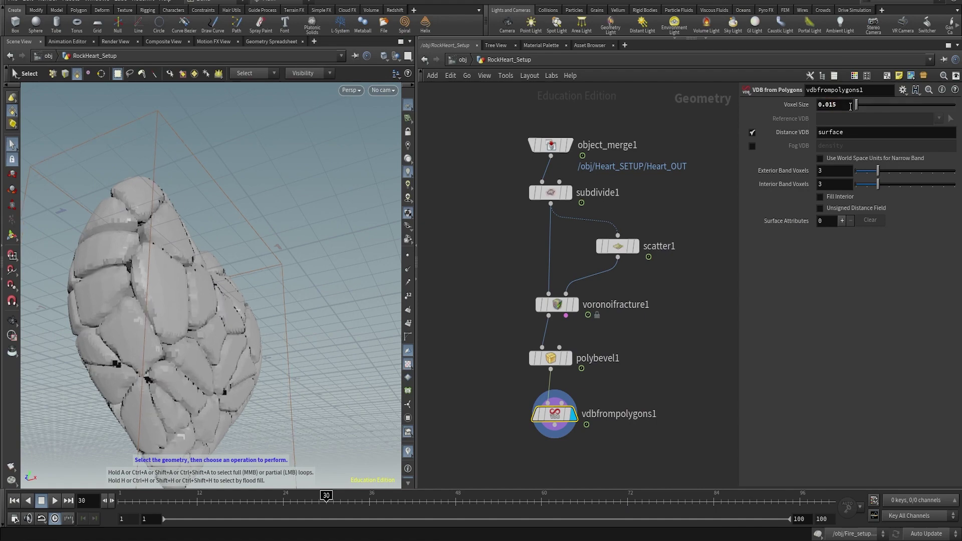
Add a VDB Smooth SDF node below vdbfrompolygons1 and display its result
{"action": "left_click_drag", "start_coordinate": [177, 262], "coordinate": [226, 275], "text": "alt"}
{"action": "middle_click_drag", "start_coordinate": [228, 340], "coordinate": [228, 304], "text": "alt"}
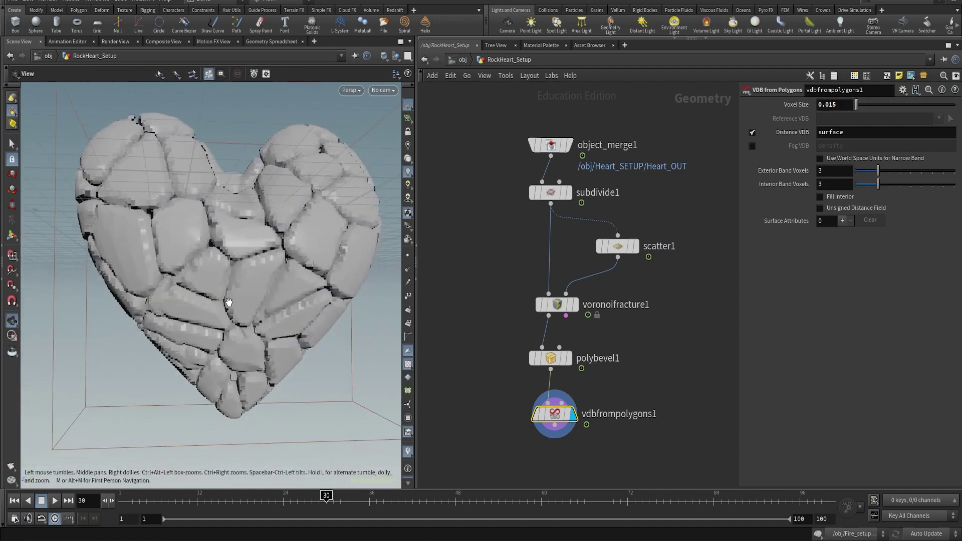
{"action": "right_click_drag", "start_coordinate": [227, 303], "coordinate": [202, 333], "text": "alt"}
{"action": "left_click_drag", "start_coordinate": [202, 334], "coordinate": [210, 337]}
{"action": "key", "text": "Tab"}
{"action": "type", "text": "vdbsmoo"}
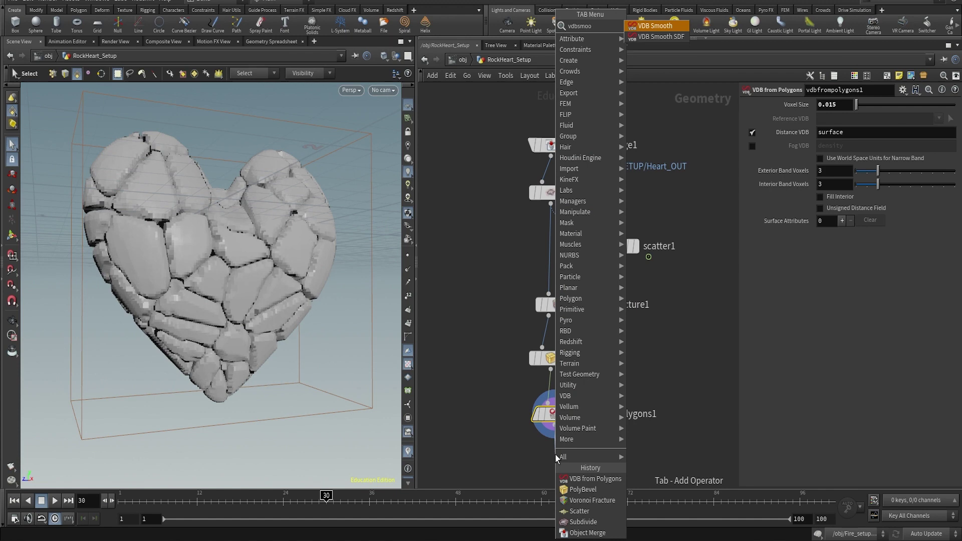
{"action": "key", "text": "Down"}
{"action": "key", "text": "Return"}
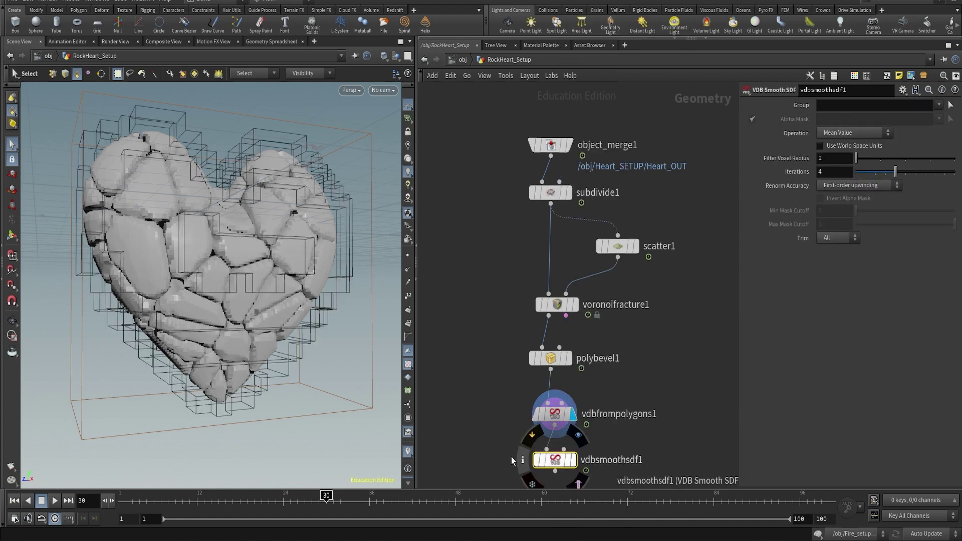
{"action": "left_click", "coordinate": [555, 460]}
{"action": "left_click", "coordinate": [572, 460]}
Set the VDB Smooth SDF operation to Laplacian Flow with 1 iteration
{"action": "middle_click_drag", "start_coordinate": [621, 391], "coordinate": [625, 253]}
{"action": "left_click", "coordinate": [828, 133]}
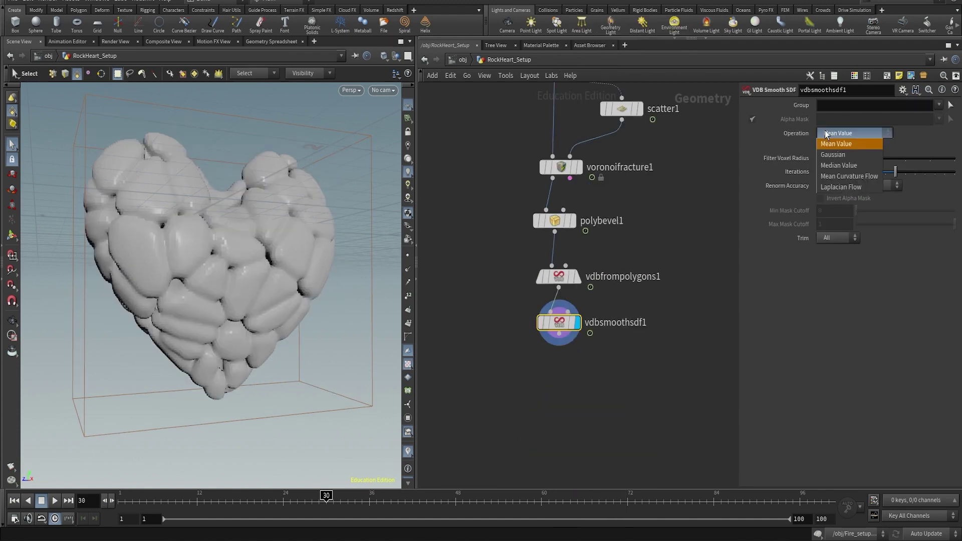
{"action": "left_click", "coordinate": [833, 188]}
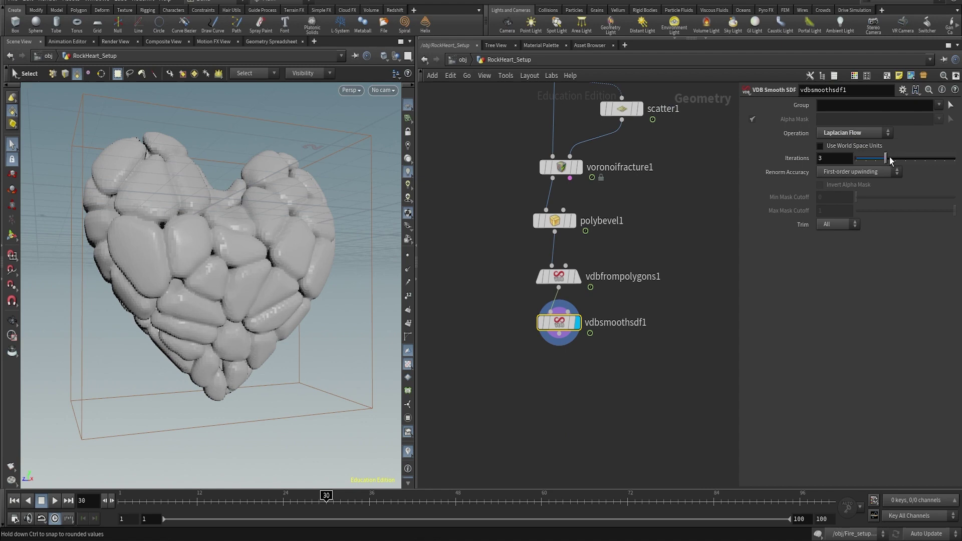
{"action": "left_click_drag", "start_coordinate": [890, 161], "coordinate": [868, 157]}
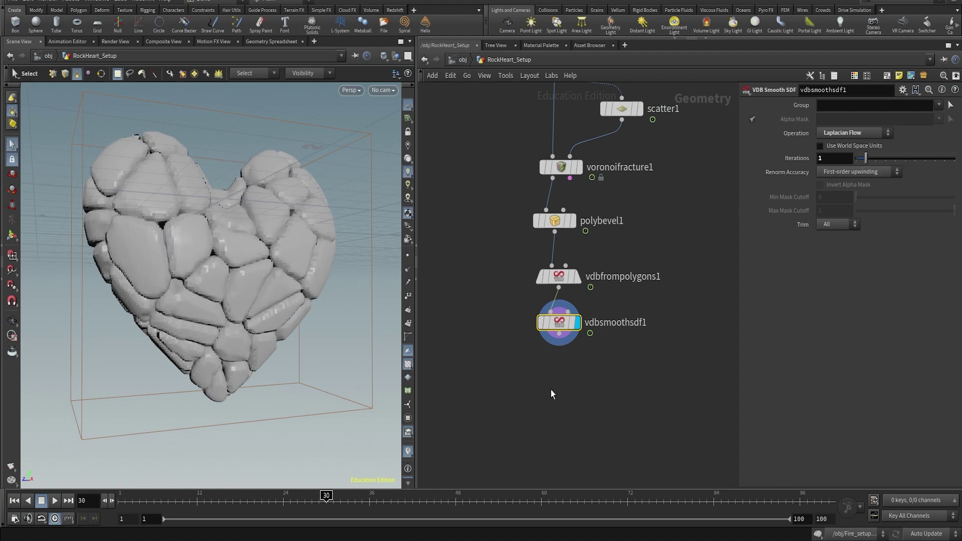
Add a VDB Reshape SDF node below vdbsmoothsdf1, display it, and set its Dilate offset to 1.98
{"action": "left_click", "coordinate": [559, 333]}
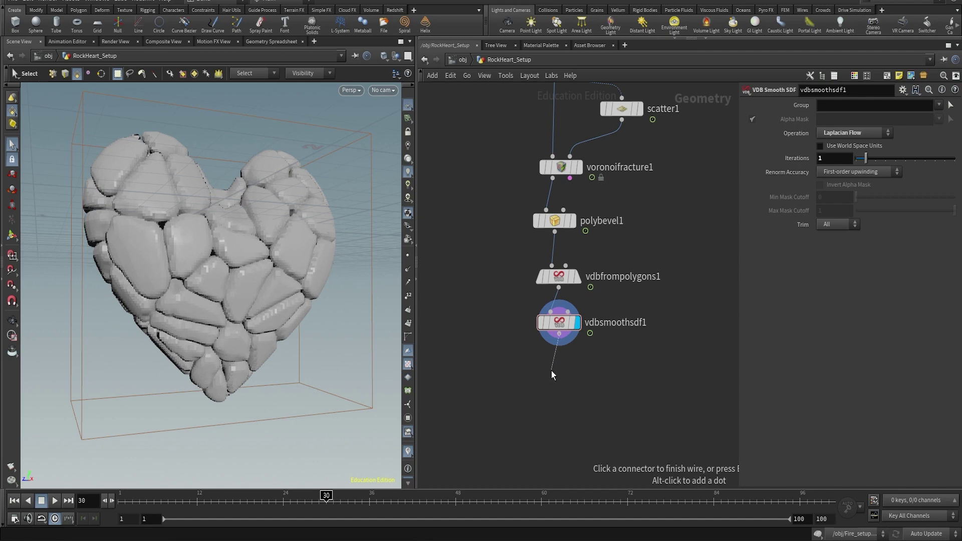
{"action": "key", "text": "Tab"}
{"action": "type", "text": "vdb resh"}
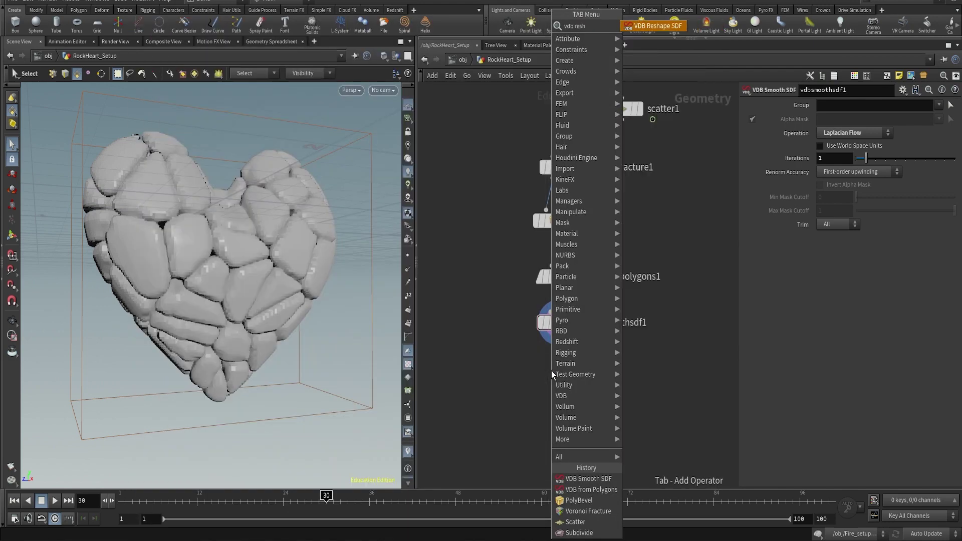
{"action": "key", "text": "Return"}
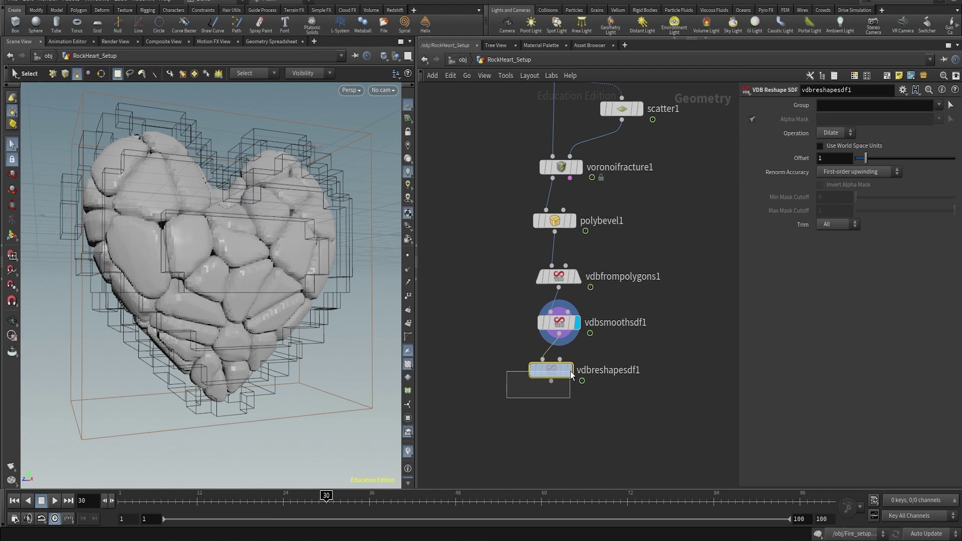
{"action": "left_click", "coordinate": [562, 366]}
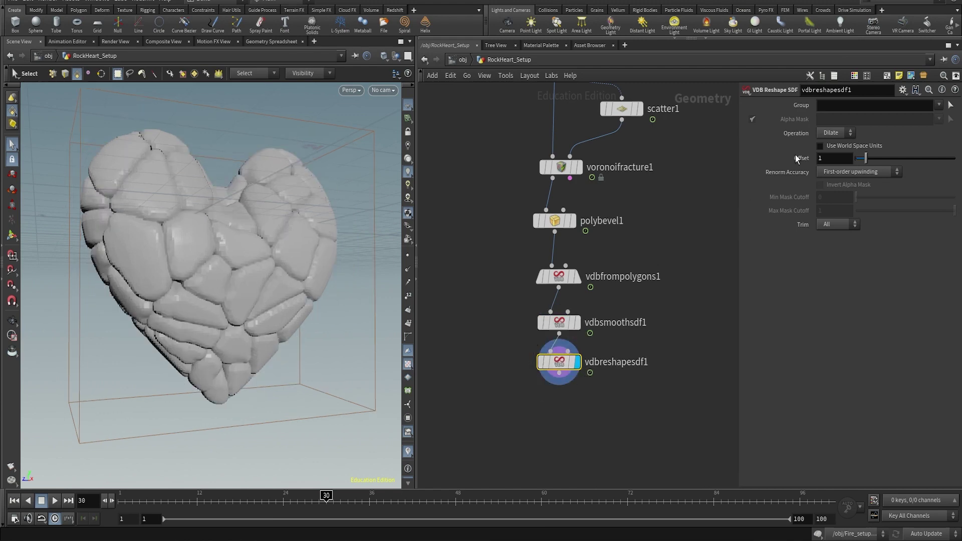
{"action": "middle_click_drag", "start_coordinate": [843, 159], "coordinate": [848, 172]}
{"action": "middle_click_drag", "start_coordinate": [934, 176], "coordinate": [897, 156]}
Examine the dilated rock pieces and the gaps between them up close from several angles
{"action": "left_click_drag", "start_coordinate": [112, 228], "coordinate": [116, 236], "text": "alt"}
{"action": "middle_click_drag", "start_coordinate": [116, 236], "coordinate": [246, 281], "text": "alt"}
{"action": "right_click_drag", "start_coordinate": [246, 281], "coordinate": [322, 167], "text": "alt"}
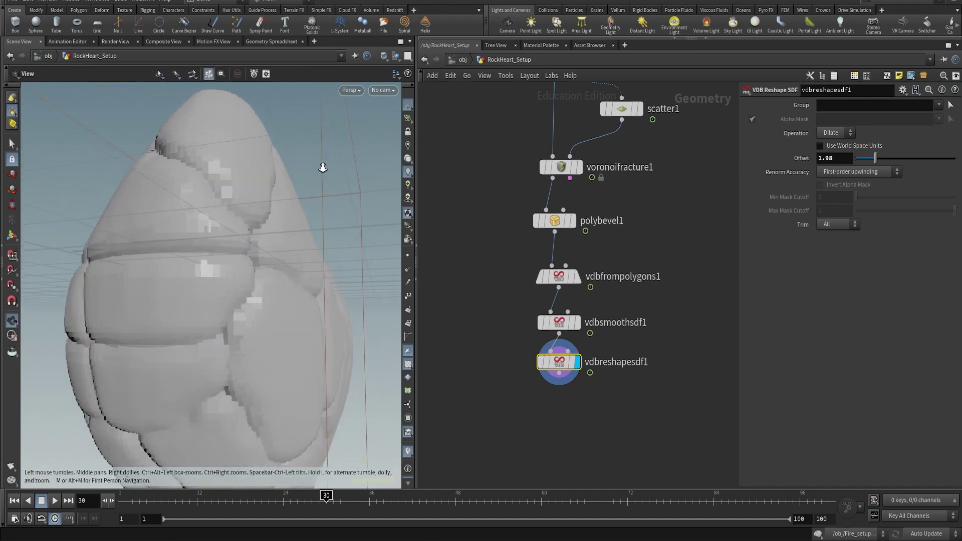
{"action": "left_click_drag", "start_coordinate": [323, 167], "coordinate": [245, 233], "text": "alt"}
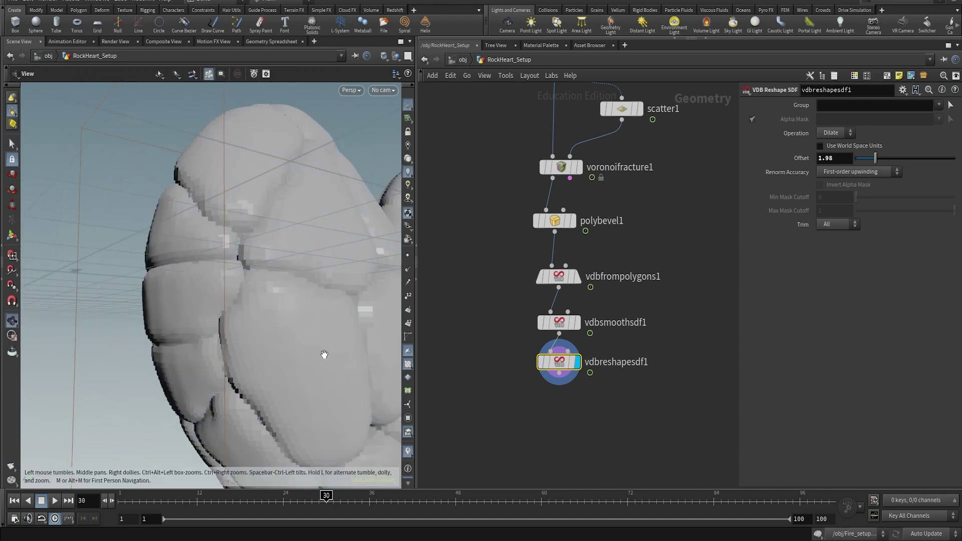
{"action": "right_click_drag", "start_coordinate": [322, 354], "coordinate": [256, 359], "text": "alt"}
{"action": "left_click_drag", "start_coordinate": [256, 359], "coordinate": [142, 275], "text": "alt"}
{"action": "middle_click_drag", "start_coordinate": [142, 276], "coordinate": [289, 328], "text": "alt"}
{"action": "left_click_drag", "start_coordinate": [289, 327], "coordinate": [208, 247]}
{"action": "right_click_drag", "start_coordinate": [209, 247], "coordinate": [280, 224]}
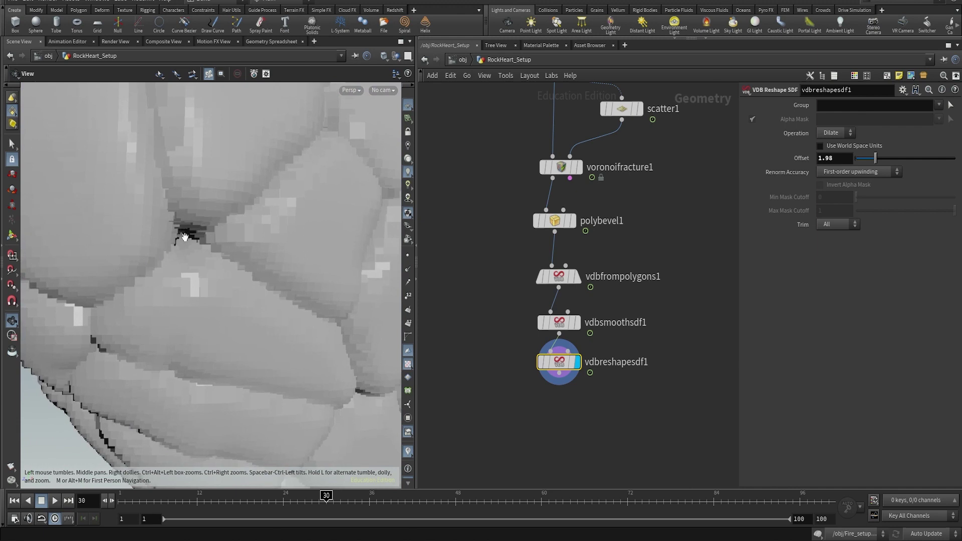
{"action": "right_click_drag", "start_coordinate": [184, 237], "coordinate": [170, 261]}
{"action": "left_click_drag", "start_coordinate": [306, 326], "coordinate": [257, 263]}
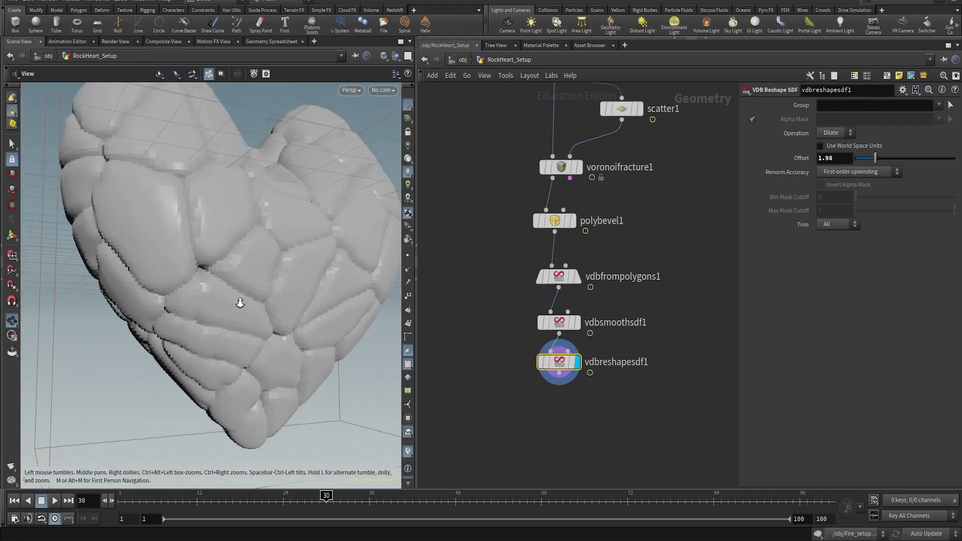
{"action": "right_click_drag", "start_coordinate": [240, 303], "coordinate": [235, 305], "text": "alt"}
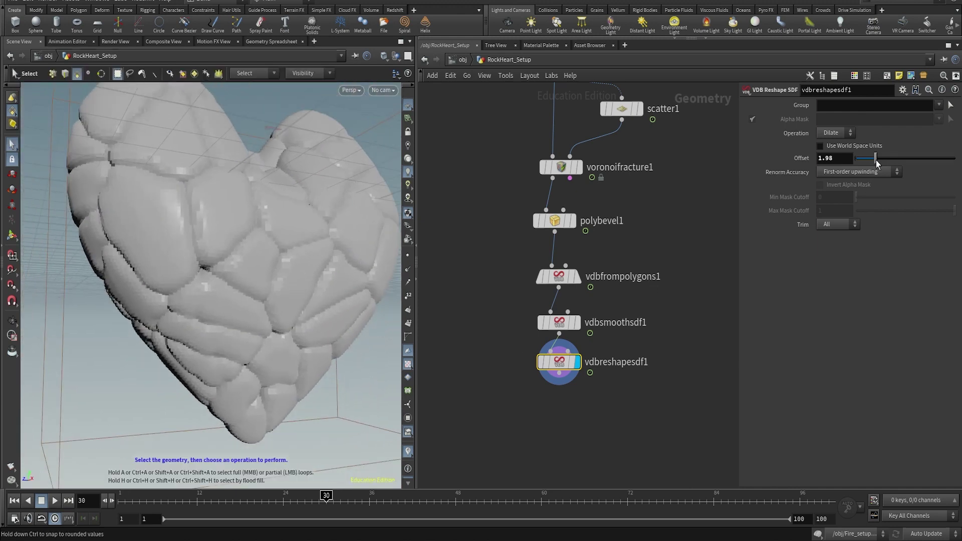
Set vdbreshapesdf1's offset to 2.39 and add a second VDB Reshape SDF node below it, displaying the result
{"action": "left_click_drag", "start_coordinate": [876, 163], "coordinate": [881, 164]}
{"action": "left_click_drag", "start_coordinate": [300, 220], "coordinate": [310, 254], "text": "alt"}
{"action": "left_click", "coordinate": [559, 373]}
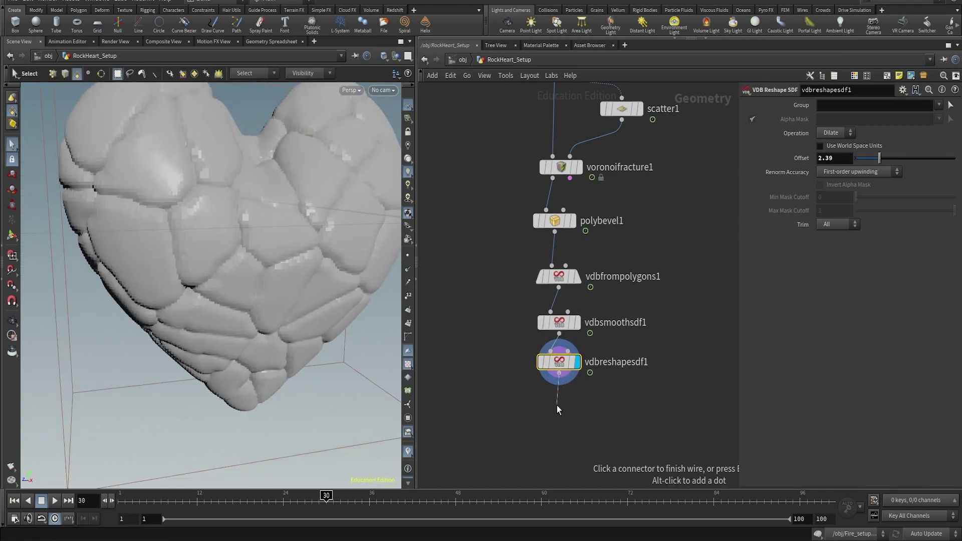
{"action": "key", "text": "Tab"}
{"action": "type", "text": "vdb"}
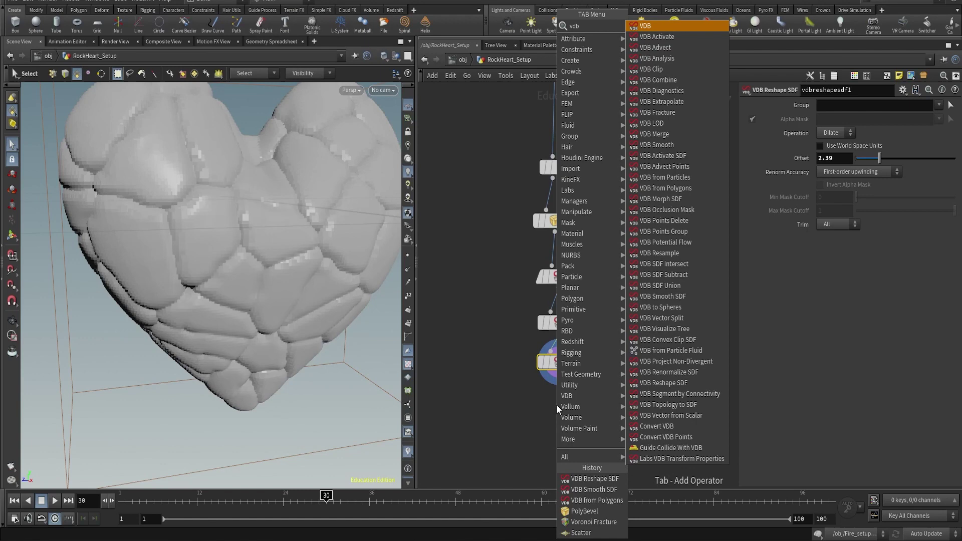
{"action": "type", "text": "resh"}
{"action": "key", "text": "Return"}
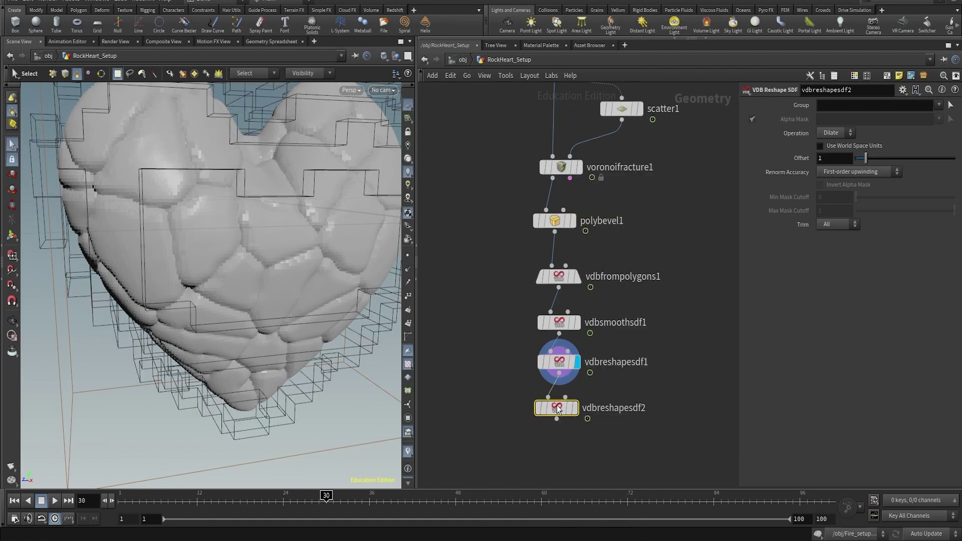
{"action": "key", "text": "r"}
Set vdbreshapesdf2's operation to Erode with an offset of 1.73
{"action": "left_click", "coordinate": [835, 133]}
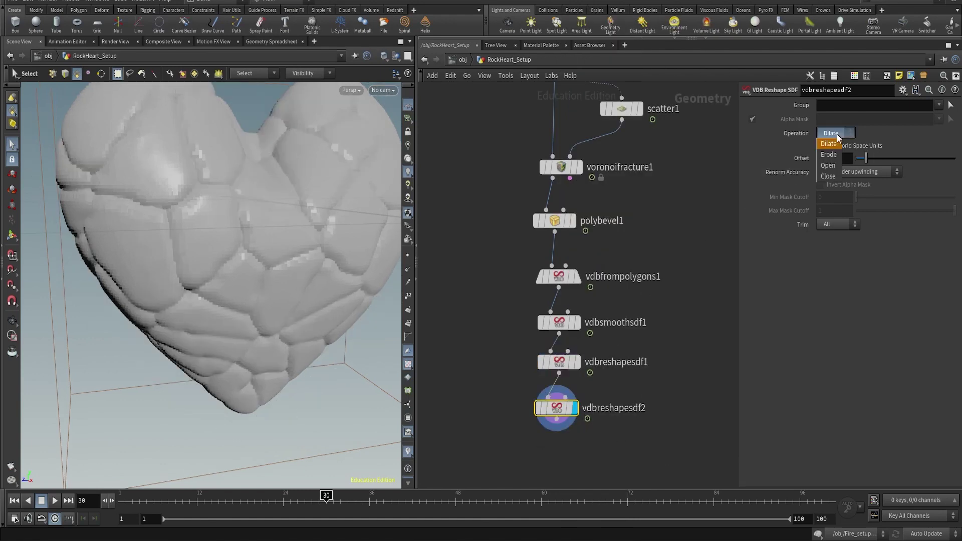
{"action": "left_click", "coordinate": [838, 155]}
{"action": "left_click_drag", "start_coordinate": [867, 157], "coordinate": [873, 157]}
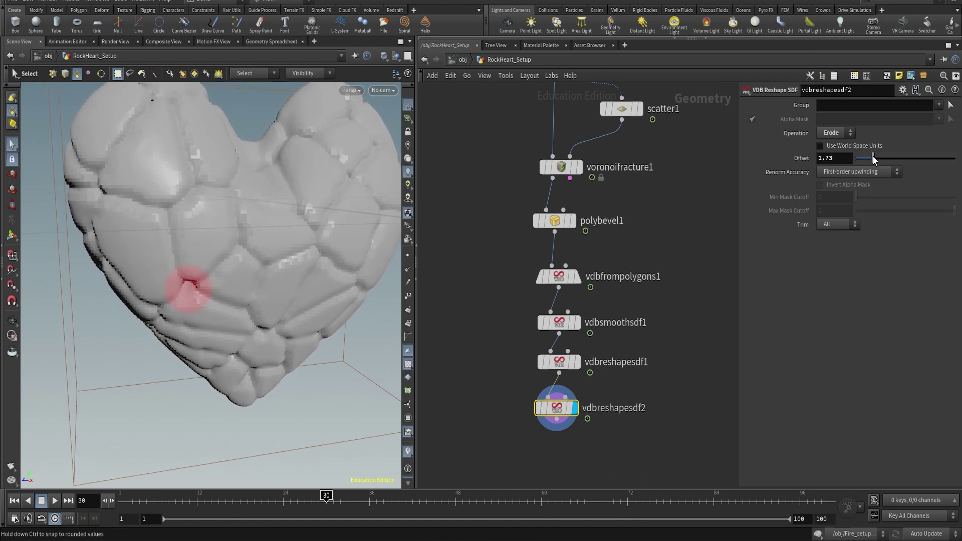
Compare the heart before and after the erosion, and set vdbreshapesdf2's Erode offset to 1.32
{"action": "left_click", "coordinate": [559, 362]}
{"action": "left_click", "coordinate": [577, 362]}
{"action": "left_click_drag", "start_coordinate": [467, 397], "coordinate": [593, 425]}
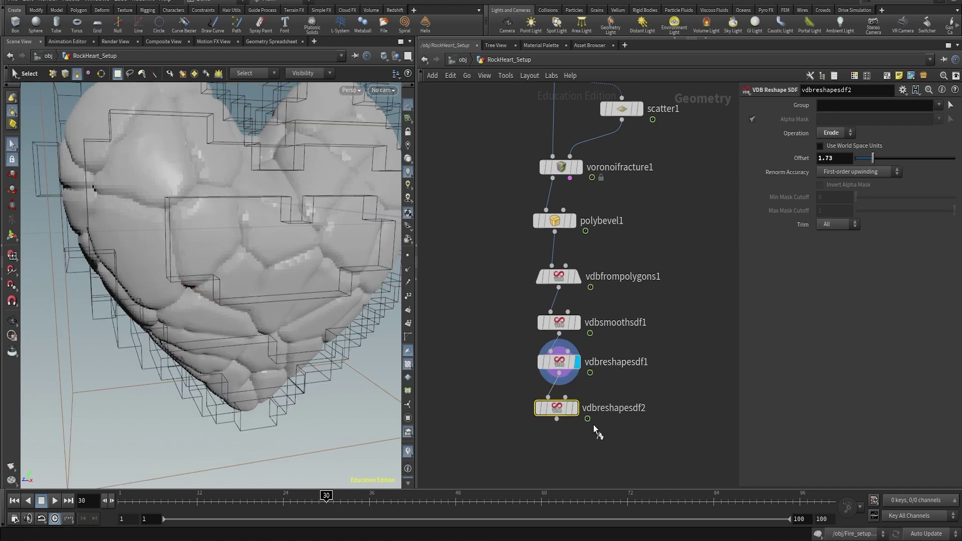
{"action": "left_click", "coordinate": [574, 408]}
{"action": "left_click_drag", "start_coordinate": [297, 299], "coordinate": [293, 267], "text": "alt"}
{"action": "key", "text": "s"}
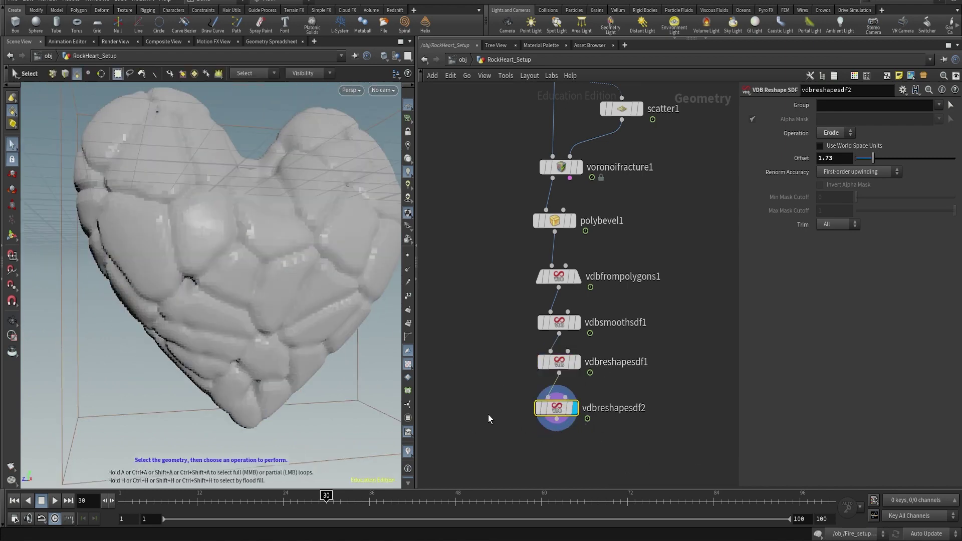
{"action": "mouse_move", "coordinate": [558, 402]}
{"action": "left_click", "coordinate": [534, 384]}
{"action": "left_click", "coordinate": [535, 384]}
{"action": "left_click_drag", "start_coordinate": [873, 159], "coordinate": [869, 161]}
Arrange the nodes from voronoifracture1 to vdbreshapesdf2, and those above them, in an aligned vertical column
{"action": "middle_click_drag", "start_coordinate": [578, 454], "coordinate": [578, 404]}
{"action": "scroll", "coordinate": [507, 227], "scroll_direction": "down", "scroll_amount": 3}
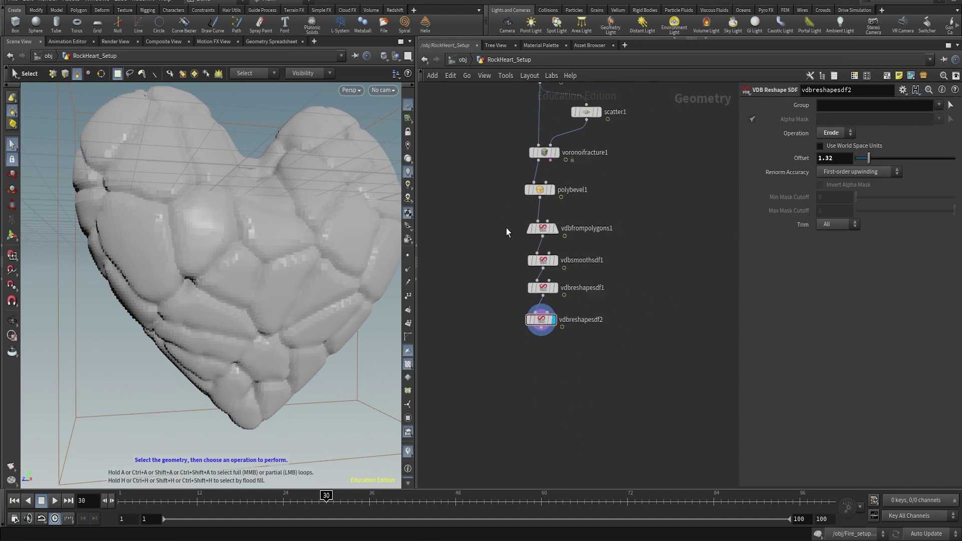
{"action": "left_click_drag", "start_coordinate": [467, 403], "coordinate": [540, 182]}
{"action": "key", "text": "l"}
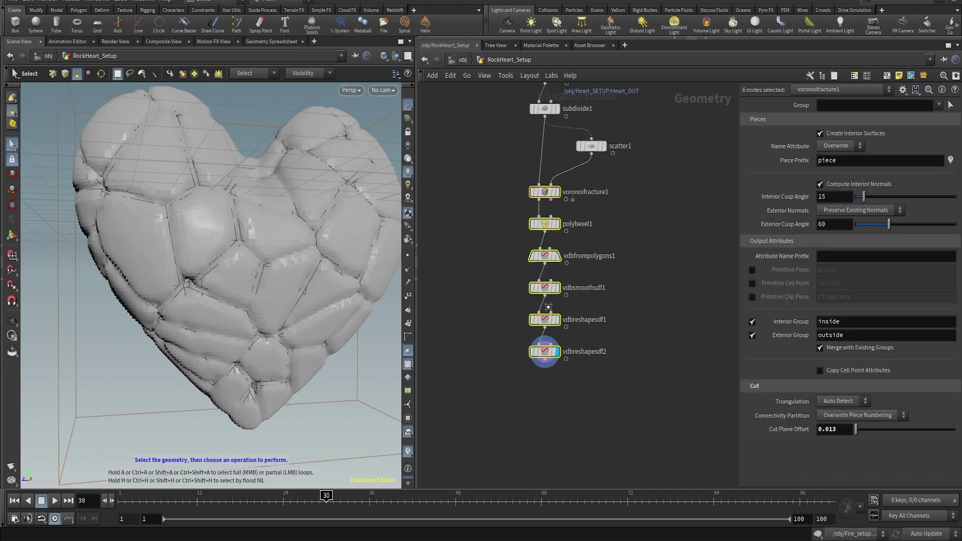
{"action": "middle_click_drag", "start_coordinate": [673, 150], "coordinate": [676, 266]}
{"action": "left_click_drag", "start_coordinate": [484, 158], "coordinate": [543, 232]}
{"action": "middle_click_drag", "start_coordinate": [651, 394], "coordinate": [658, 238]}
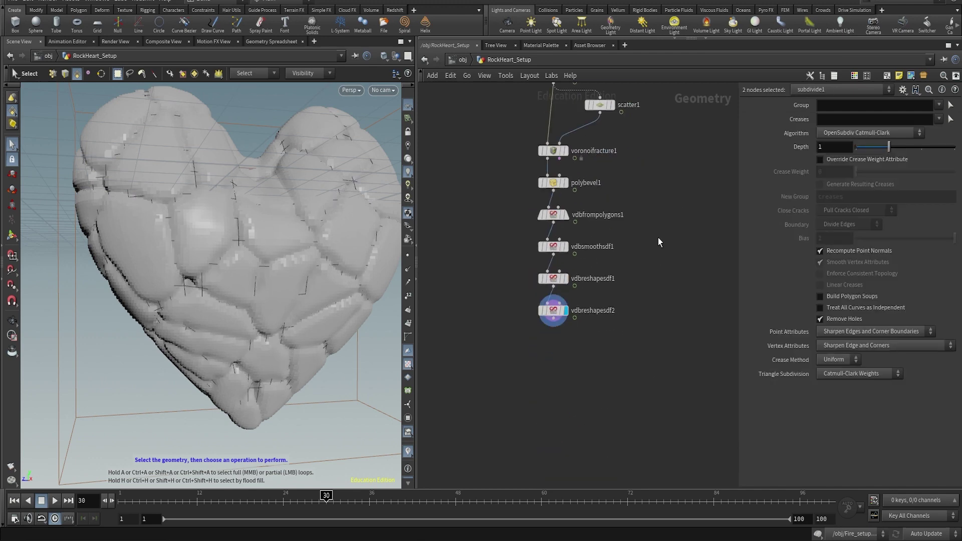
Add a Convert VDB node below vdbreshapesdf2, display it, and convert the heart to Polygons
{"action": "left_click", "coordinate": [524, 354]}
{"action": "middle_click_drag", "start_coordinate": [541, 358], "coordinate": [540, 331]}
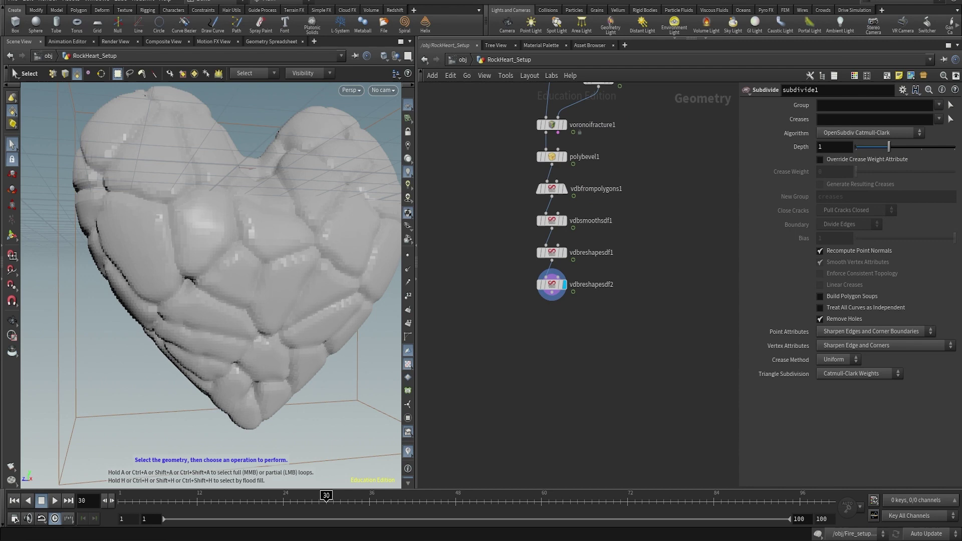
{"action": "key", "text": "Tab"}
{"action": "type", "text": "convert v"}
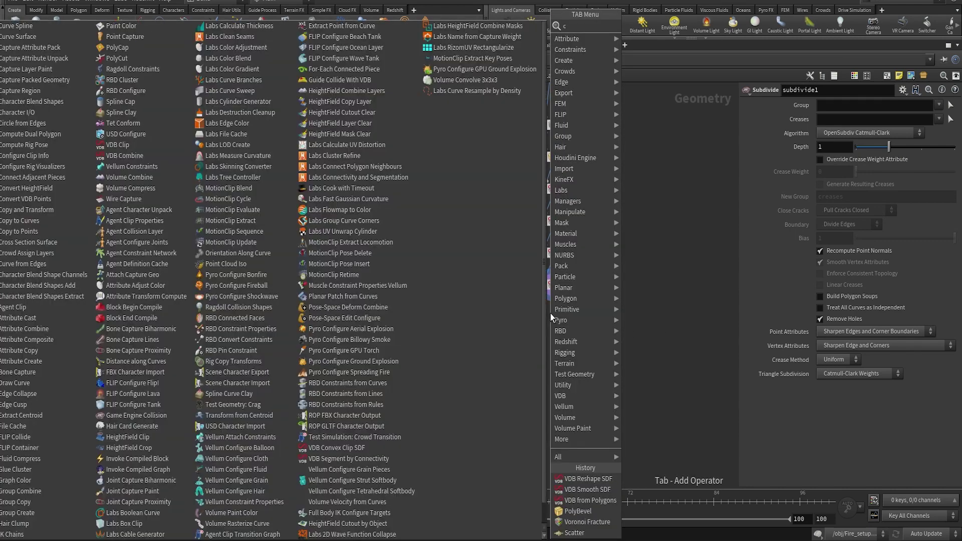
{"action": "key", "text": "Return"}
{"action": "left_click", "coordinate": [550, 315]}
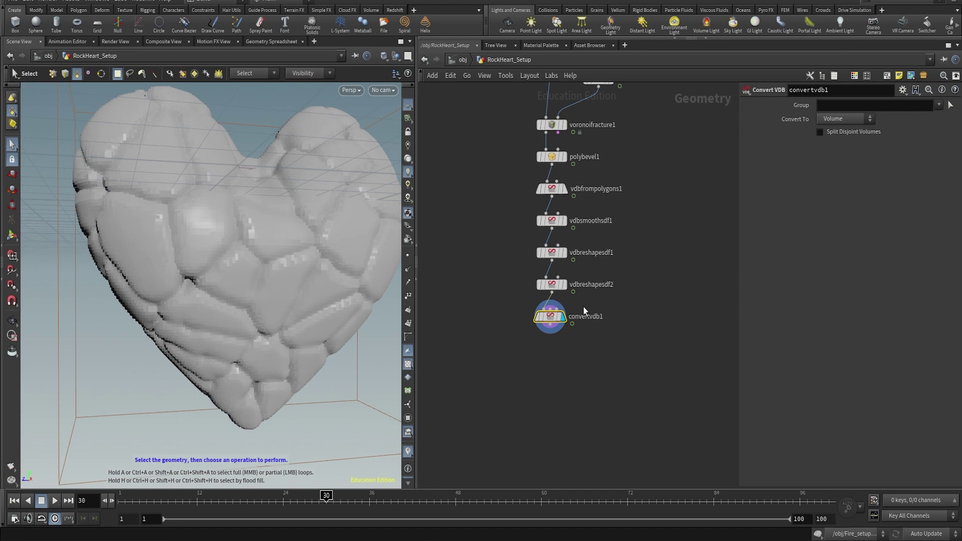
{"action": "left_click", "coordinate": [842, 119]}
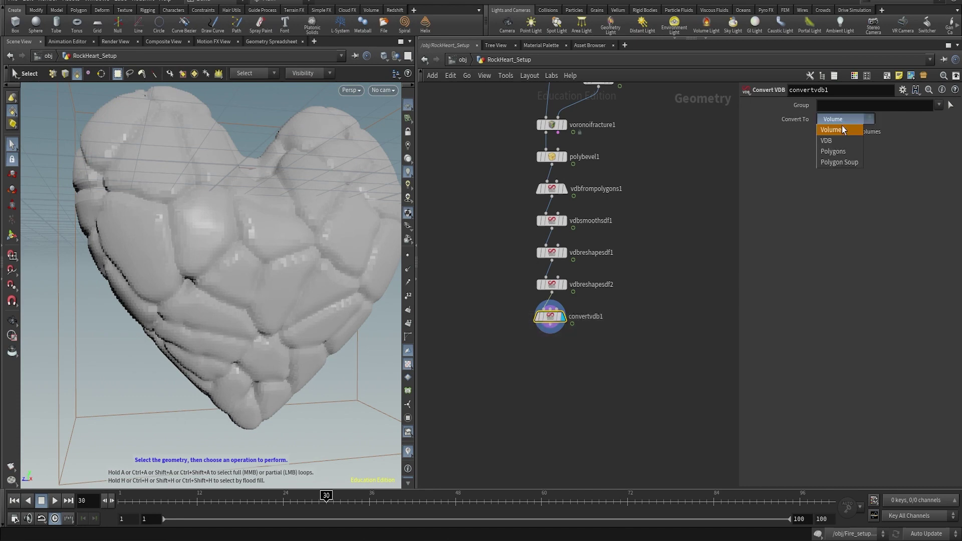
{"action": "left_click", "coordinate": [849, 152]}
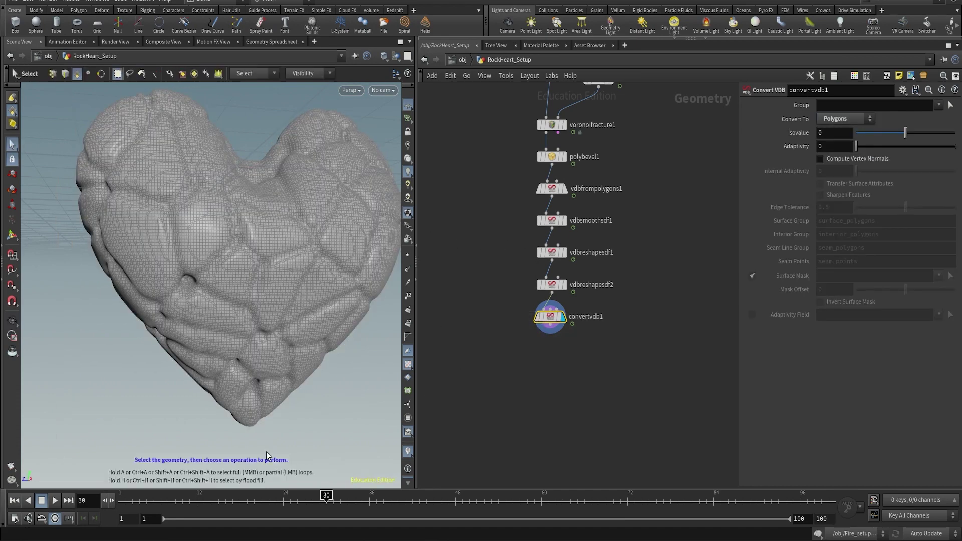
{"action": "key", "text": "space"}
{"action": "mouse_move", "coordinate": [215, 352]}
{"action": "left_mouse_down"}
{"action": "mouse_move", "coordinate": [247, 318]}
{"action": "mouse_move", "coordinate": [351, 322]}
{"action": "mouse_move", "coordinate": [405, 342]}
{"action": "mouse_move", "coordinate": [213, 344]}
{"action": "mouse_move", "coordinate": [221, 360]}
{"action": "left_mouse_up"}
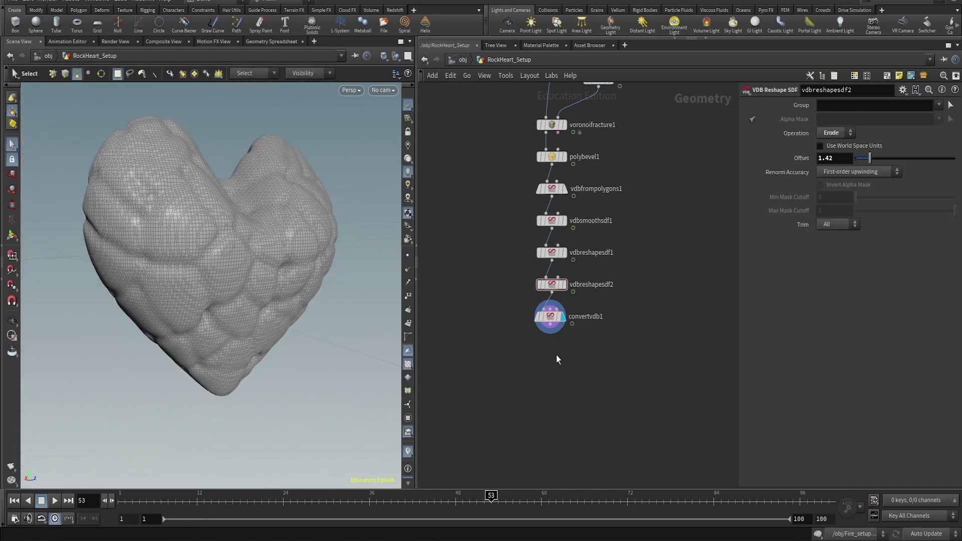
Add a Remesh node below convertvdb1 and display its result
{"action": "key", "text": "Tab"}
{"action": "key", "text": "Escape"}
{"action": "key", "text": "Tab"}
{"action": "type", "text": "remesh"}
{"action": "key", "text": "Return"}
{"action": "left_click", "coordinate": [546, 347]}
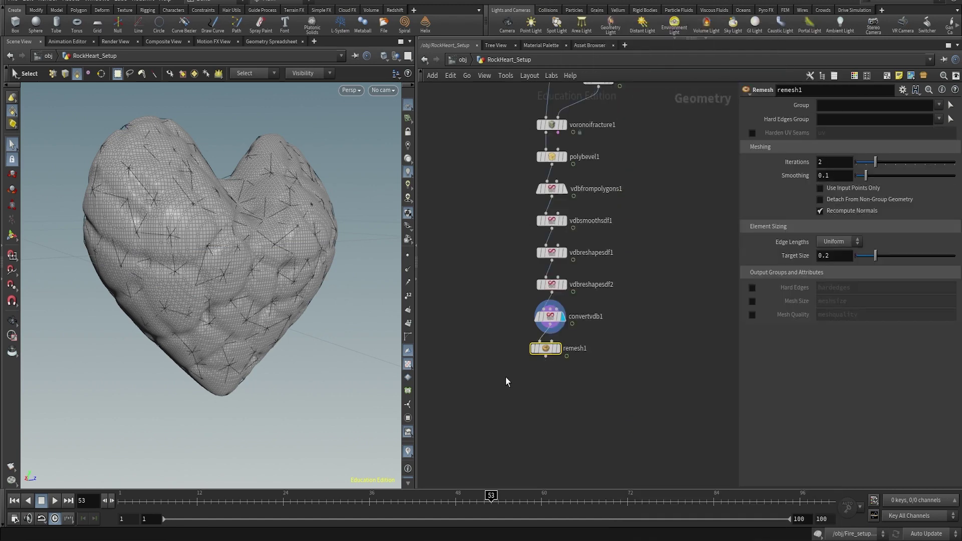
{"action": "left_click", "coordinate": [557, 349]}
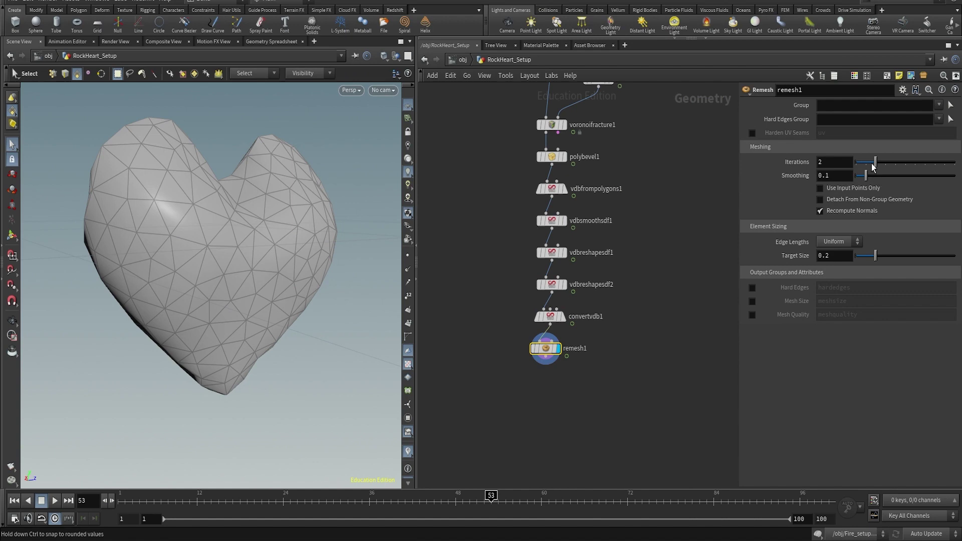
Try a target size of 0.05 on remesh1 and inspect the resulting mesh and node information
{"action": "left_click", "coordinate": [843, 254]}
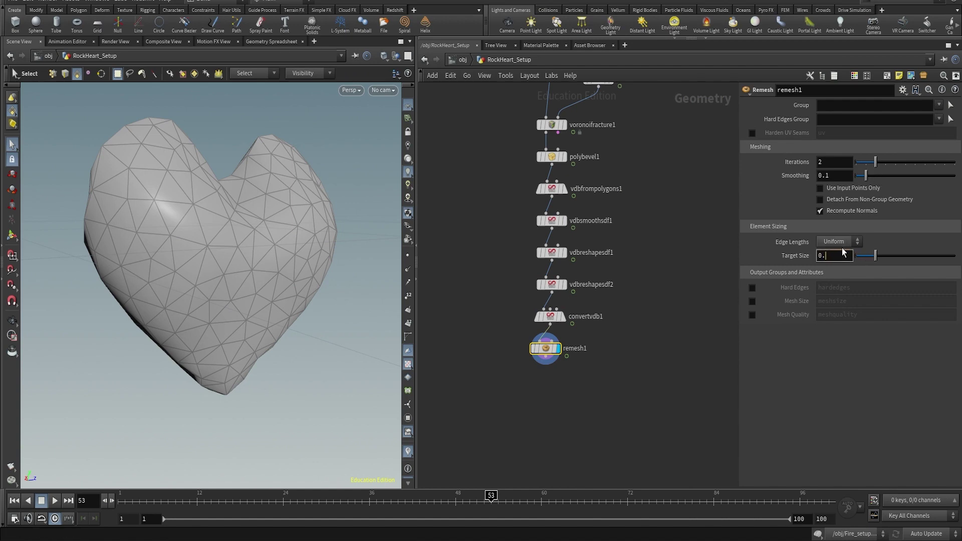
{"action": "type", "text": "05"}
{"action": "key", "text": "Return"}
{"action": "key", "text": "Escape"}
{"action": "left_click_drag", "start_coordinate": [241, 230], "coordinate": [273, 235]}
{"action": "middle_click", "coordinate": [546, 348]}
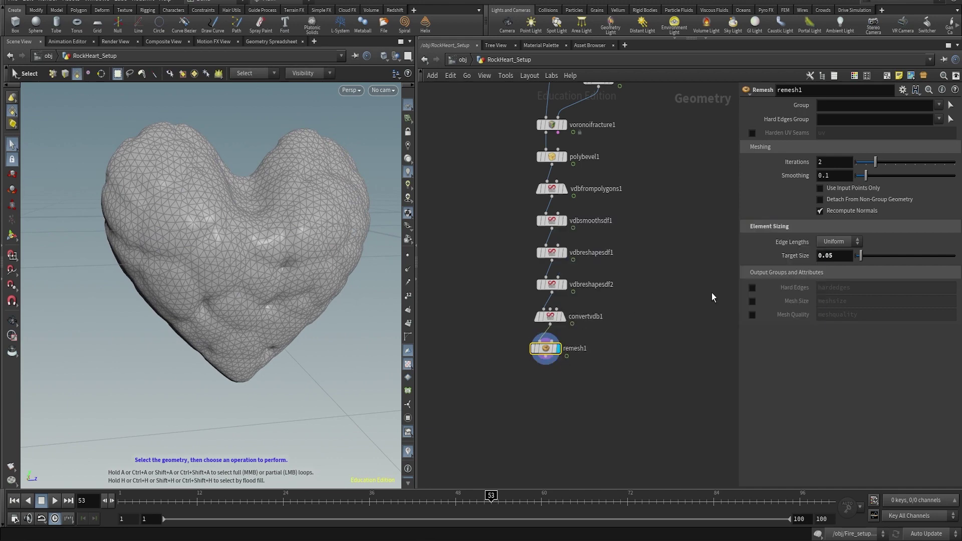
Set remesh1's target size to 0.02 and scrub the timeline to check the animated mesh
{"action": "double_click", "coordinate": [828, 255]}
{"action": "type", "text": "0.02"}
{"action": "key", "text": "Return"}
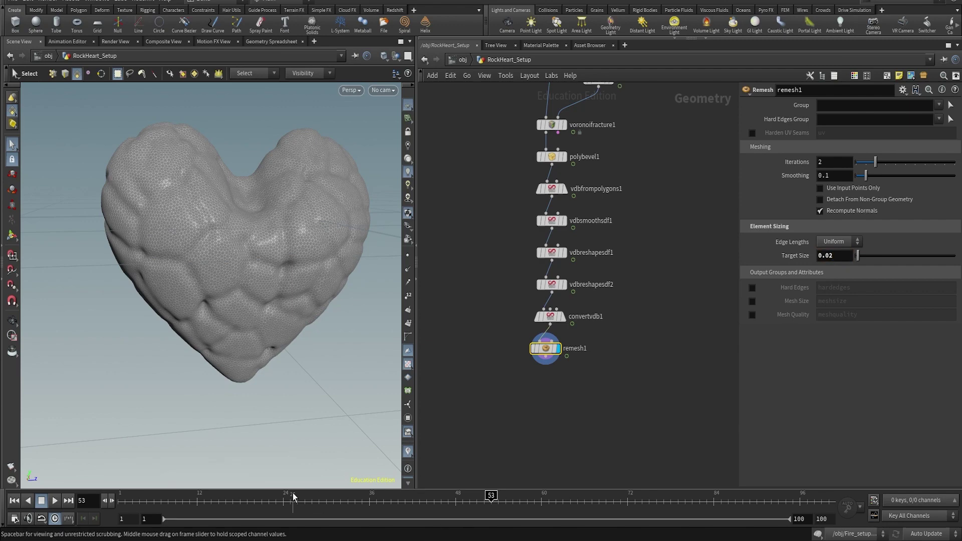
{"action": "left_click_drag", "start_coordinate": [291, 502], "coordinate": [637, 513]}
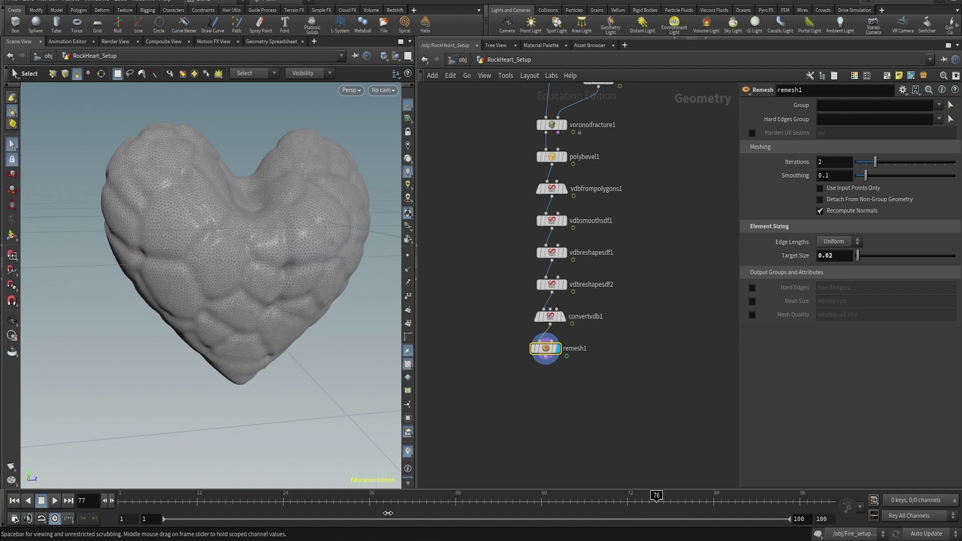
{"action": "left_click_drag", "start_coordinate": [388, 514], "coordinate": [334, 511]}
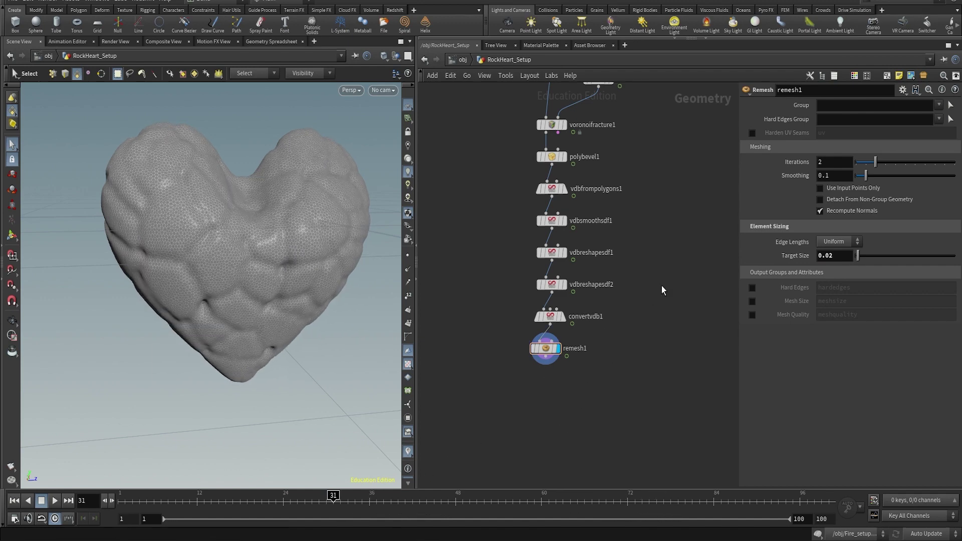
Add a Null node below remesh1, display it, and name it OUT_ROCKHEART
{"action": "left_click", "coordinate": [537, 317]}
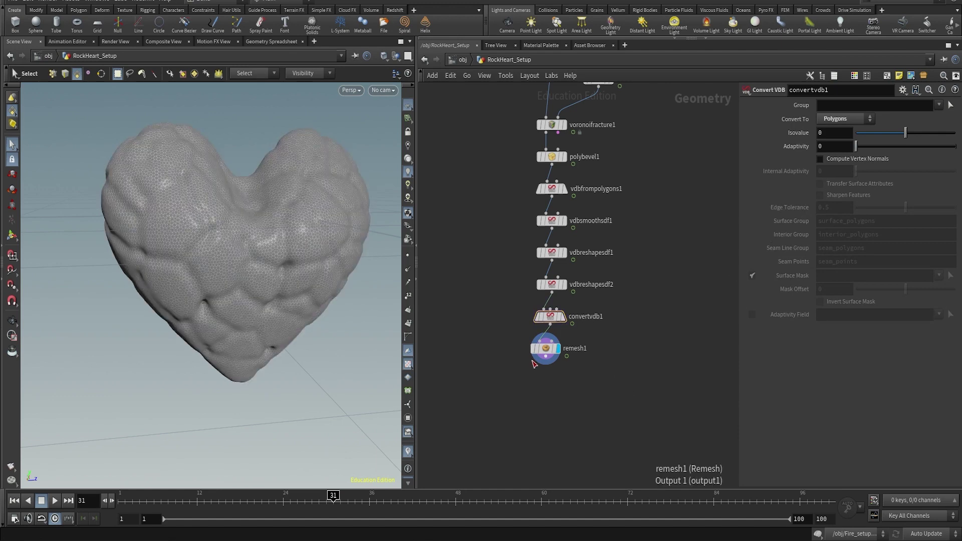
{"action": "key", "text": "Tab"}
{"action": "type", "text": "null"}
{"action": "key", "text": "Return"}
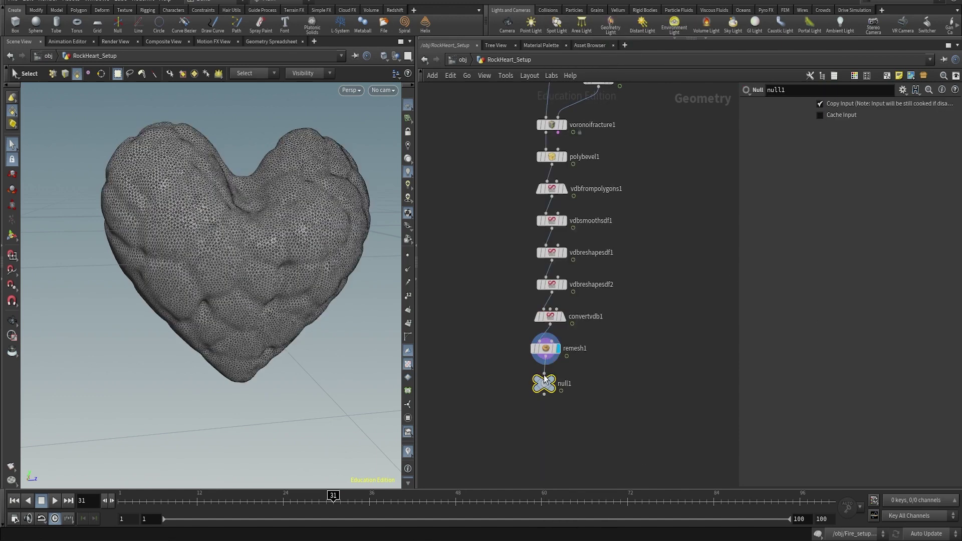
{"action": "left_click", "coordinate": [551, 379]}
{"action": "left_click", "coordinate": [566, 384]}
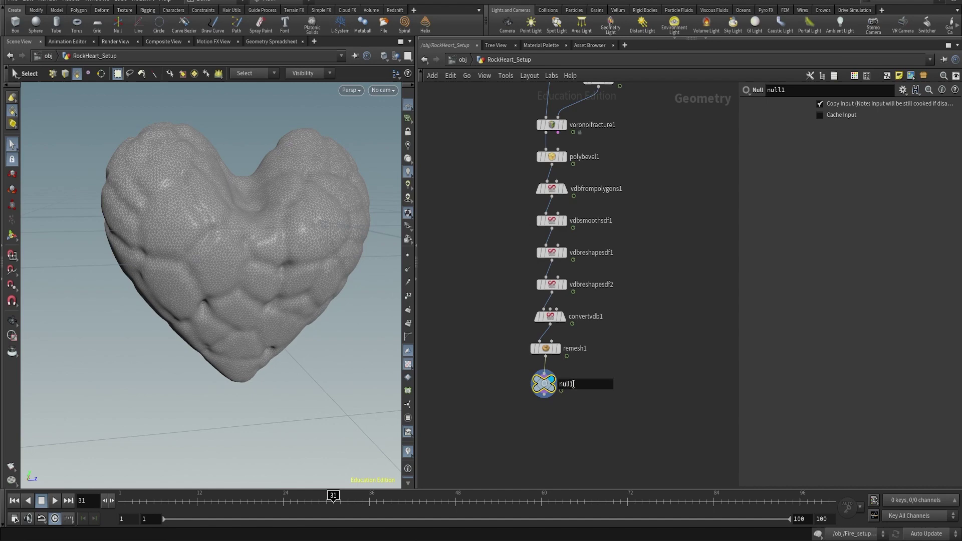
{"action": "type", "text": "OUT_ROCKHEART"}
{"action": "key", "text": "Return"}
Add a ROP Alembic Output node below OUT_ROCKHEART
{"action": "key", "text": "Tab"}
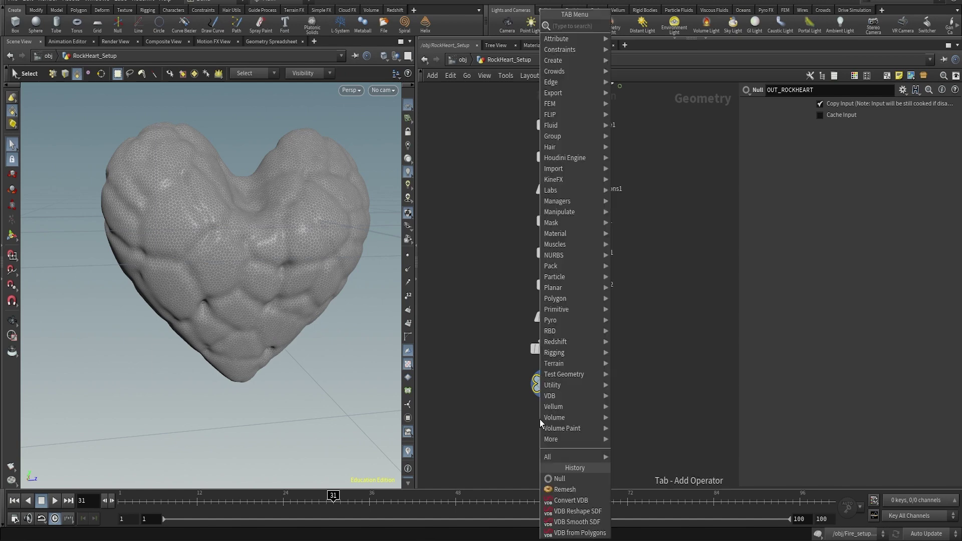
{"action": "type", "text": "rop alemb"}
{"action": "key", "text": "Return"}
{"action": "left_click", "coordinate": [540, 419]}
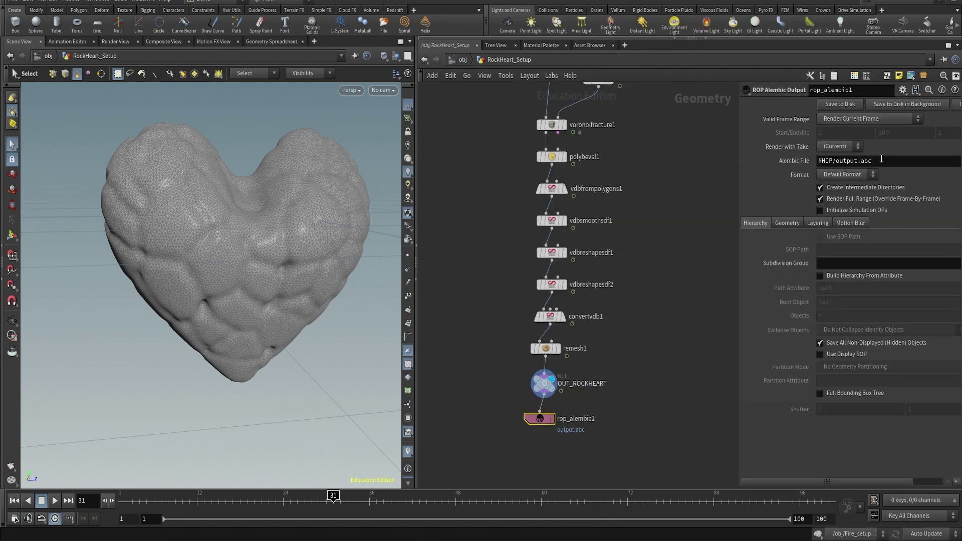
Set rop_alembic1's output file to $HIP/abc/RockHeartAnimation_v1.abc and its valid frame range to Render Frame Range
{"action": "double_click", "coordinate": [836, 160]}
{"action": "type", "text": "abc/"}
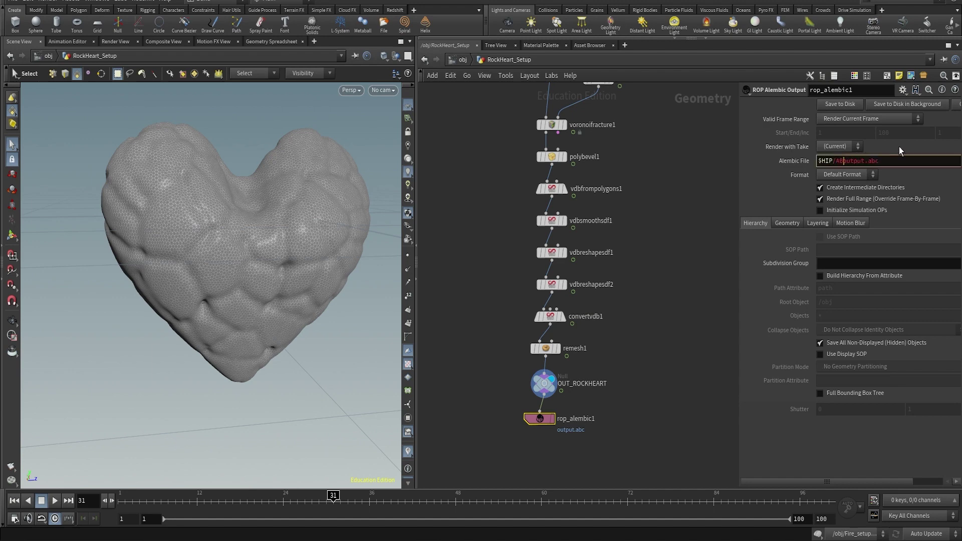
{"action": "key", "text": "ctrl+shift+Right"}
{"action": "type", "text": "RockHeartAnimation_v1"}
{"action": "key", "text": "Return"}
{"action": "left_click", "coordinate": [875, 118]}
{"action": "left_click", "coordinate": [852, 126]}
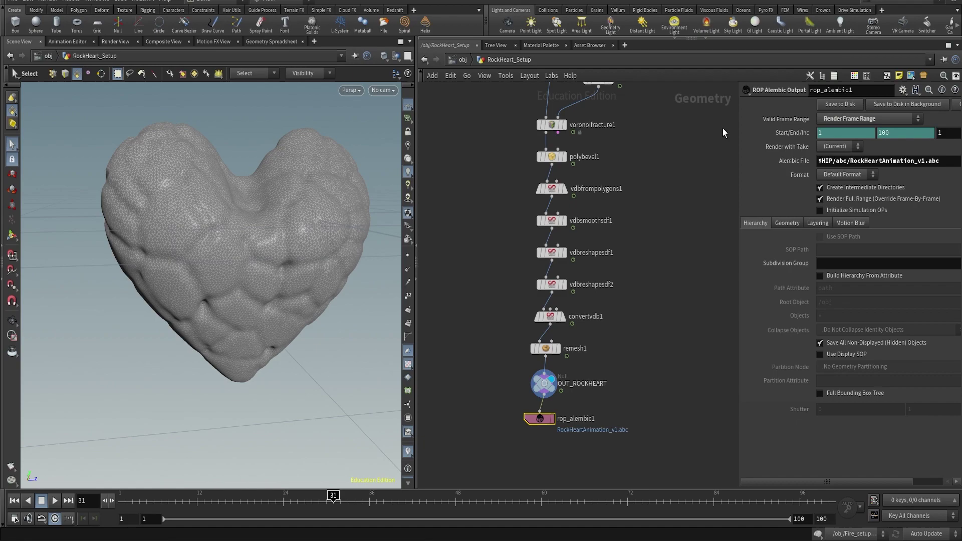
In RockHeart_Sim, reload alembic1's geometry and add a displayed Unpack node below it to expand the packed heart
{"action": "left_click", "coordinate": [771, 105]}
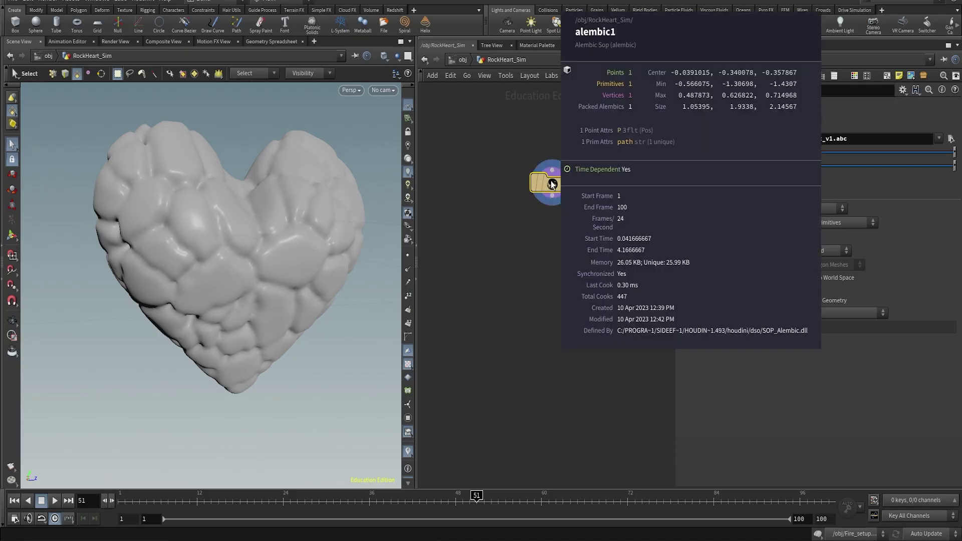
{"action": "middle_click", "coordinate": [552, 184]}
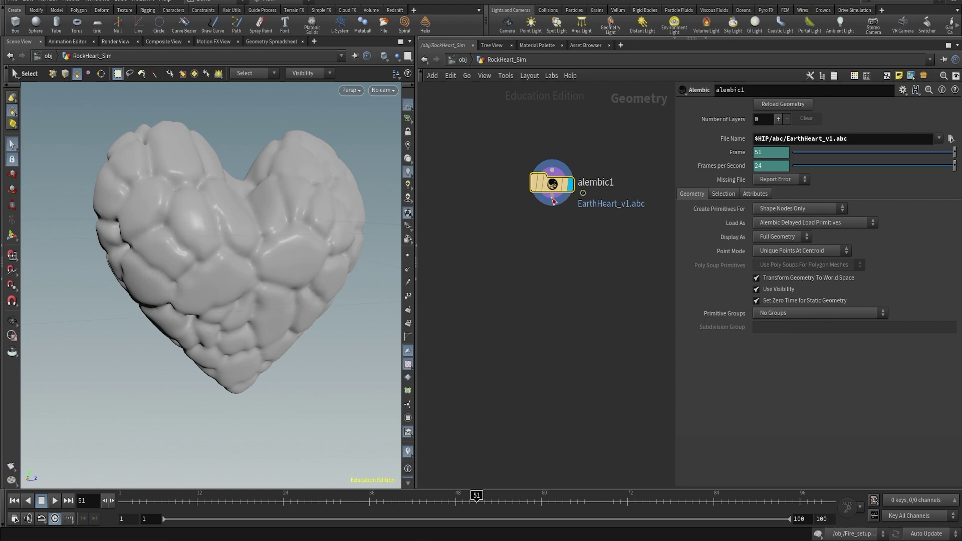
{"action": "key", "text": "Tab"}
{"action": "type", "text": "unpack"}
{"action": "key", "text": "Return"}
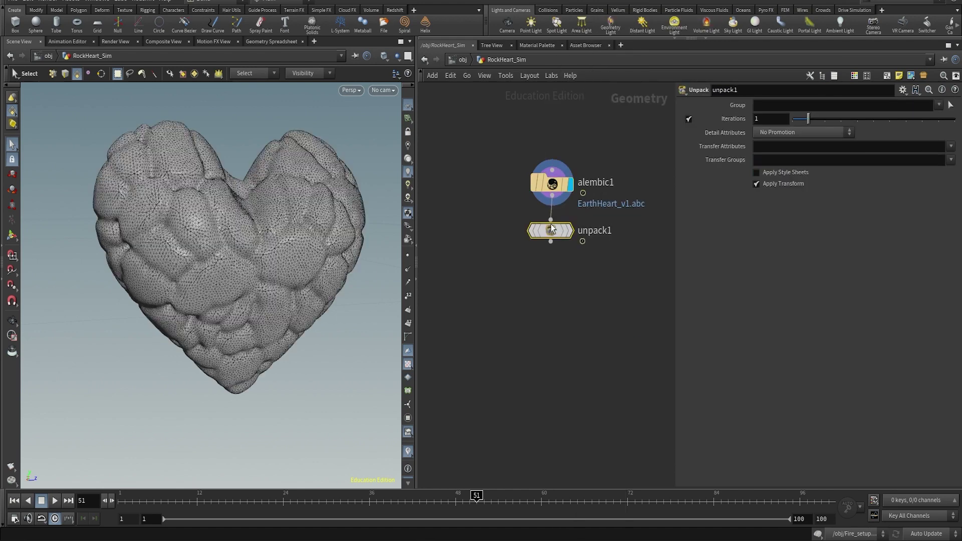
{"action": "middle_click", "coordinate": [553, 231]}
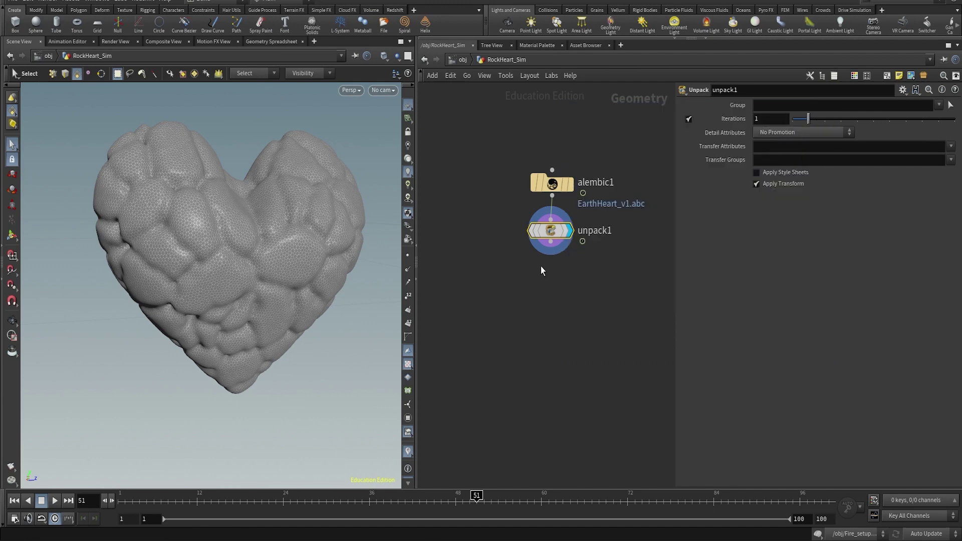
{"action": "mouse_move", "coordinate": [555, 228]}
Add a Clip node below unpack1, display its result, and align it under the chain
{"action": "key", "text": "Tab"}
{"action": "mouse_move", "coordinate": [540, 279]}
{"action": "type", "text": "clip"}
{"action": "key", "text": "Return"}
{"action": "left_click", "coordinate": [541, 282]}
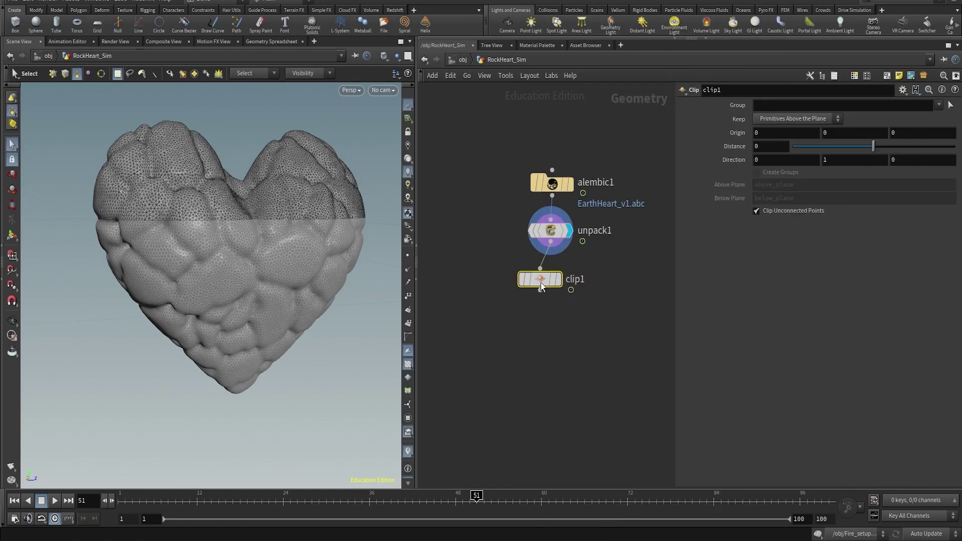
{"action": "left_click", "coordinate": [560, 280]}
{"action": "left_click_drag", "start_coordinate": [548, 279], "coordinate": [558, 276]}
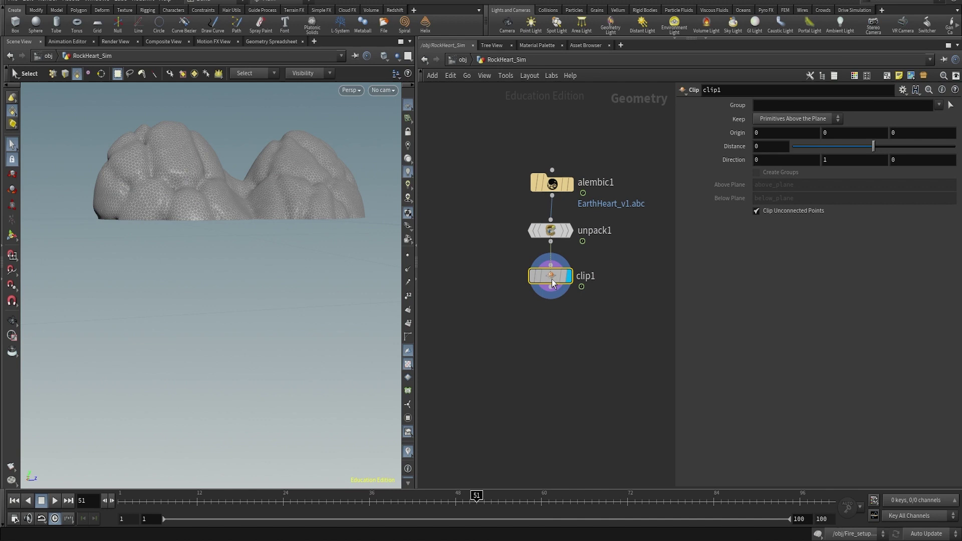
Set clip1's Y direction to -1 and lower the clipping plane's origin to about -0.425 in Y
{"action": "left_click", "coordinate": [852, 159]}
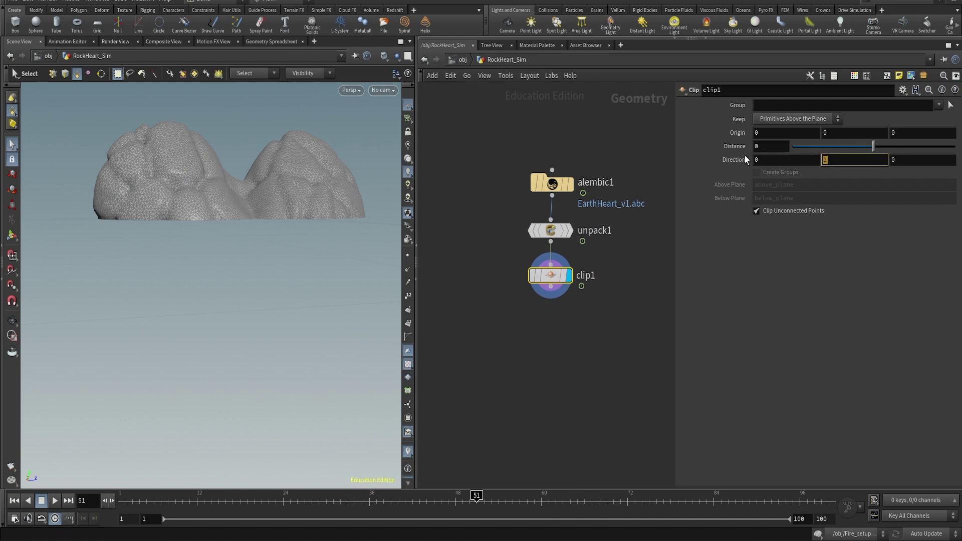
{"action": "type", "text": "-1"}
{"action": "key", "text": "Return"}
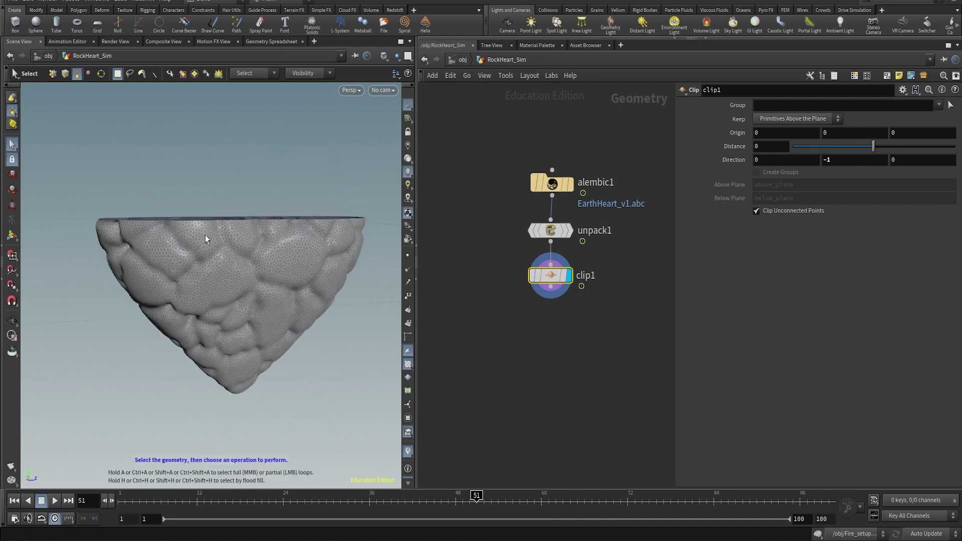
{"action": "key", "text": "Return"}
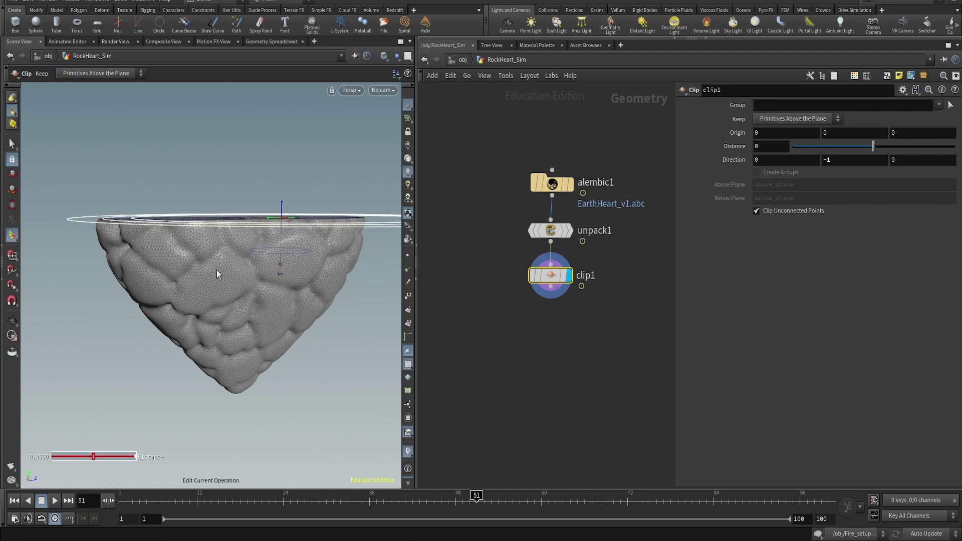
{"action": "left_click_drag", "start_coordinate": [282, 209], "coordinate": [280, 265]}
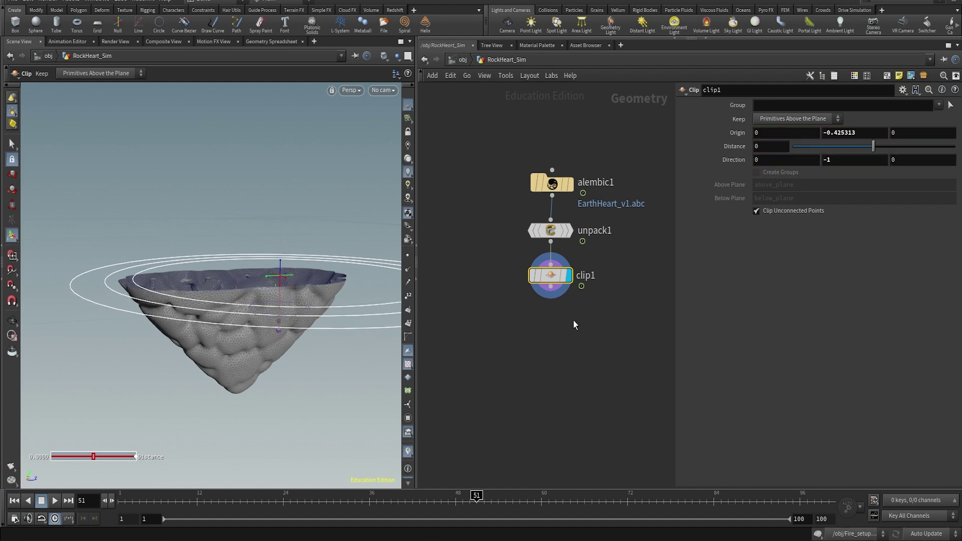
Add a Scatter node below clip1 and set its forced total count to 10
{"action": "key", "text": "Tab"}
{"action": "type", "text": "sca"}
{"action": "key", "text": "Return"}
{"action": "left_click", "coordinate": [548, 317]}
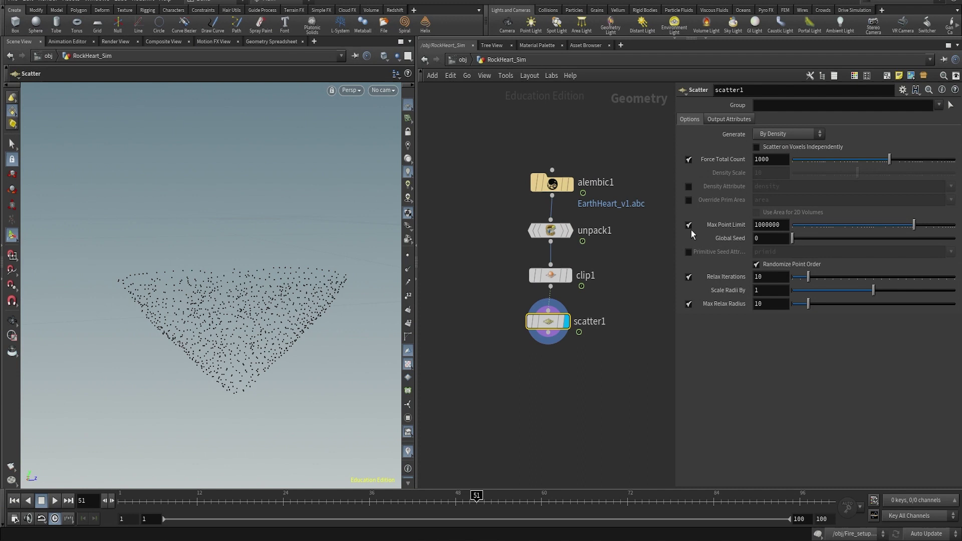
{"action": "key", "text": "Return"}
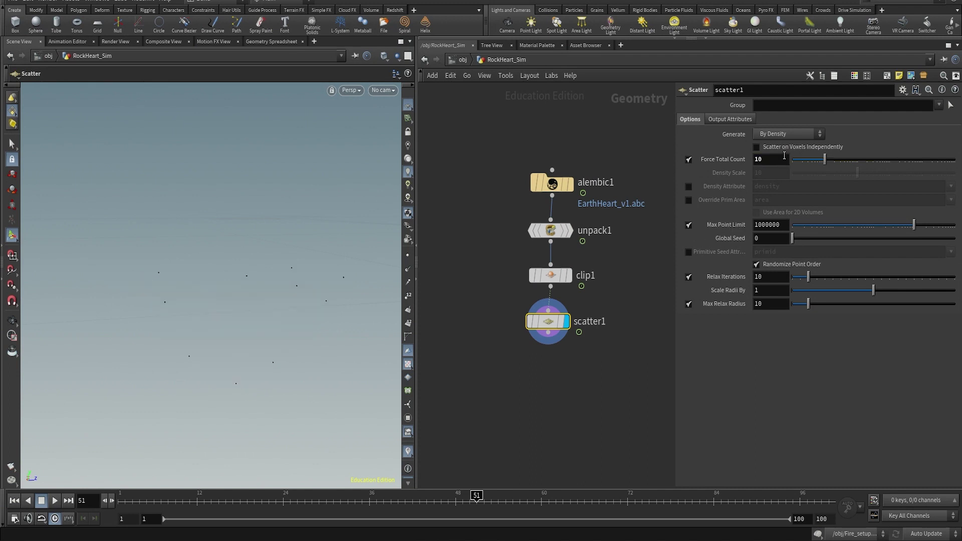
Enable Scatter on Voxels Independently on scatter1, scrub the timeline to check the points, and return to frame 1
{"action": "left_click", "coordinate": [783, 147]}
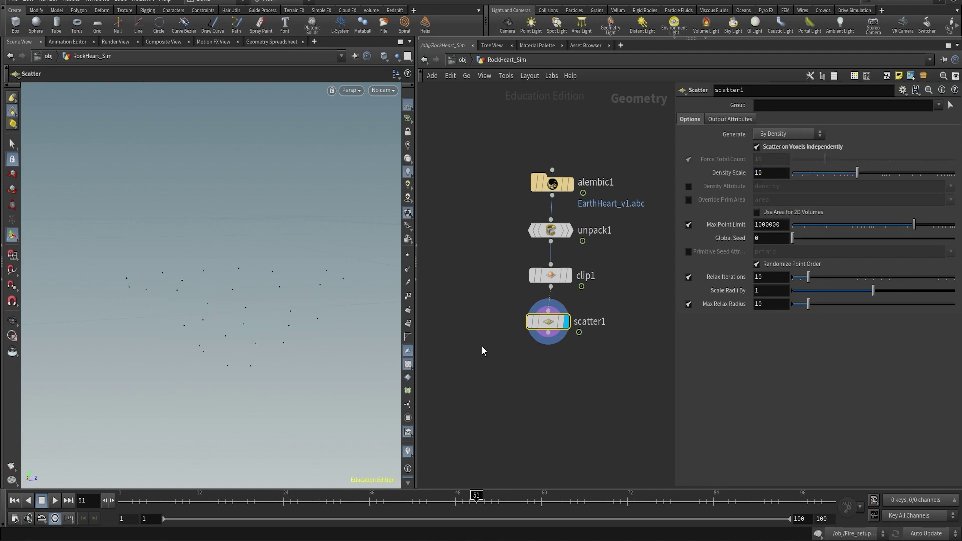
{"action": "left_click_drag", "start_coordinate": [196, 509], "coordinate": [606, 512]}
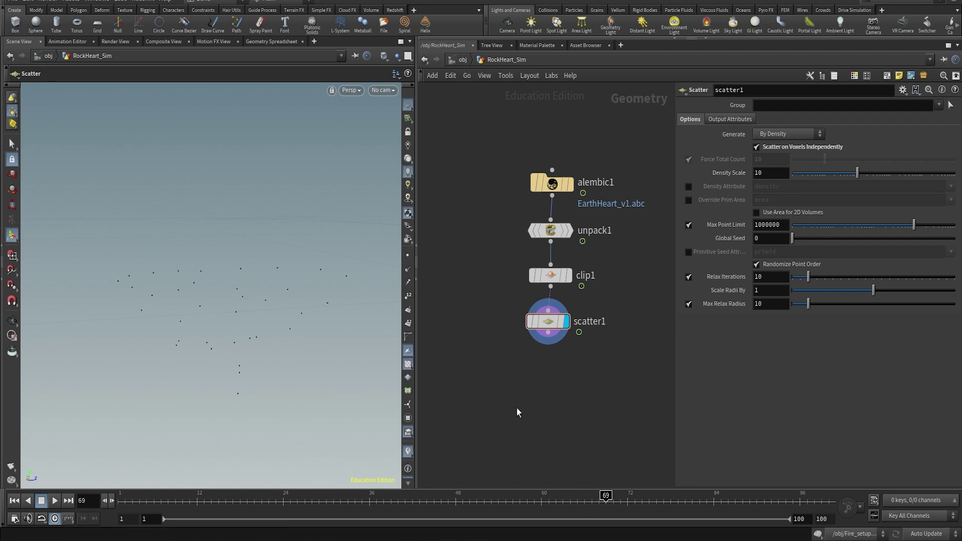
{"action": "key", "text": "ctrl+Up"}
{"action": "middle_click_drag", "start_coordinate": [522, 390], "coordinate": [549, 371]}
{"action": "middle_click_drag", "start_coordinate": [539, 339], "coordinate": [538, 295]}
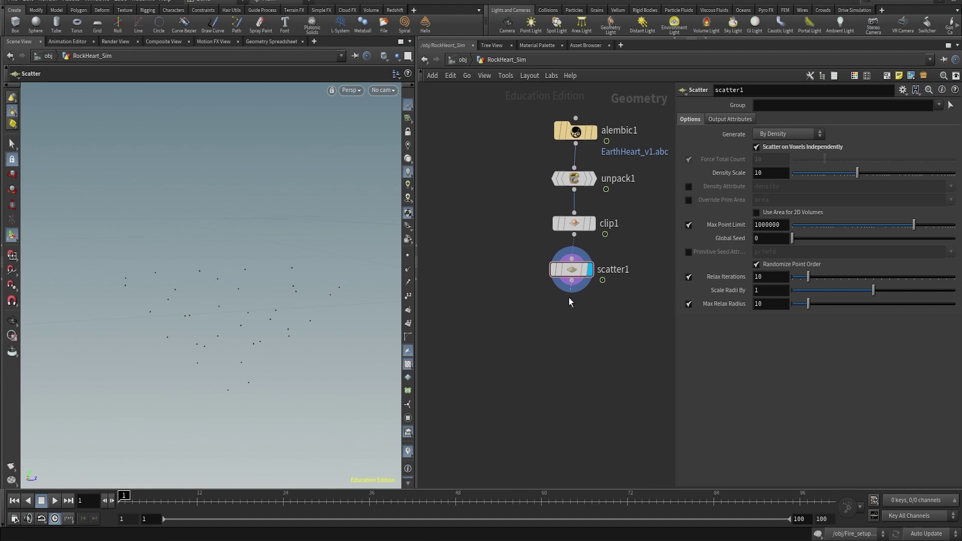
Add a DOP Network node below scatter1 and name it Pop_Sim
{"action": "key", "text": "Tab"}
{"action": "type", "text": "dop"}
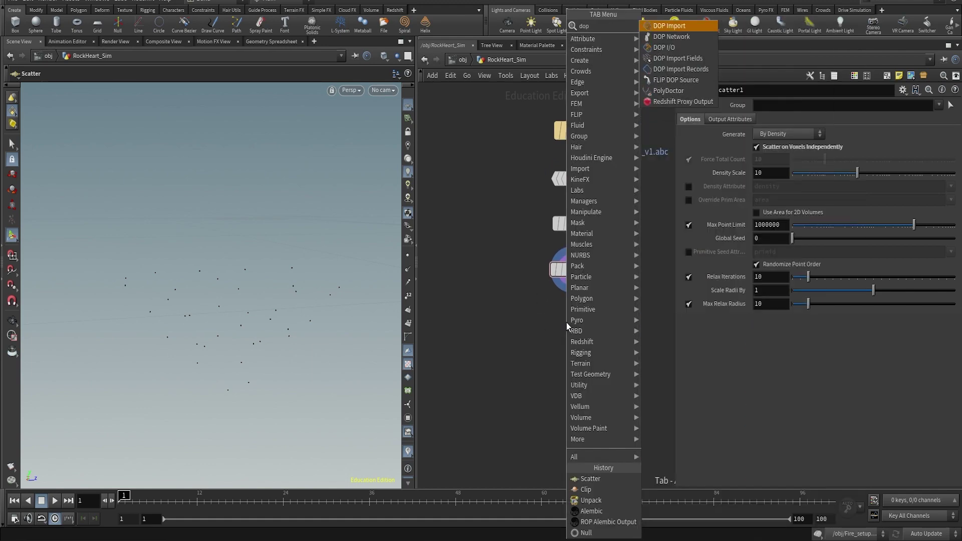
{"action": "key", "text": "Down"}
{"action": "key", "text": "Return"}
{"action": "double_click", "coordinate": [625, 322]}
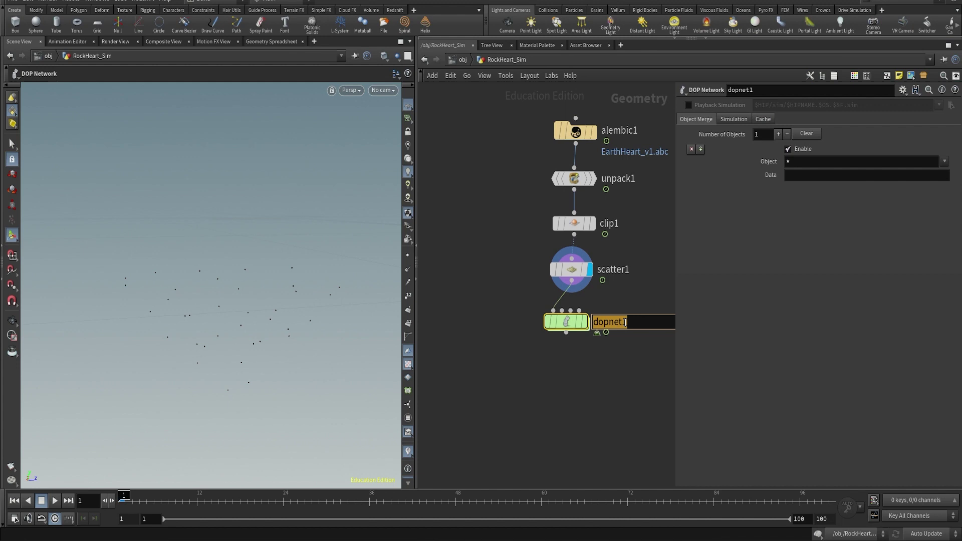
{"action": "type", "text": "Pop_Sim"}
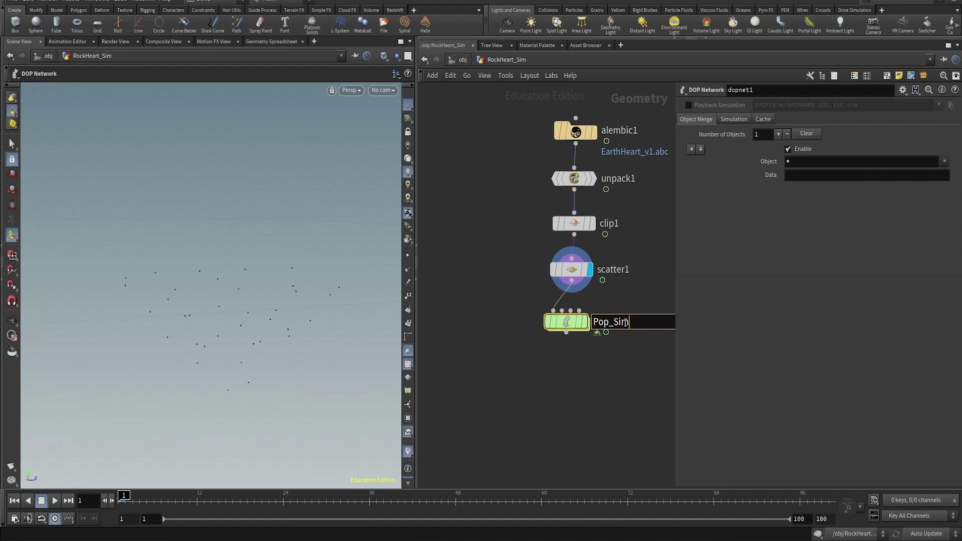
{"action": "key", "text": "Return"}
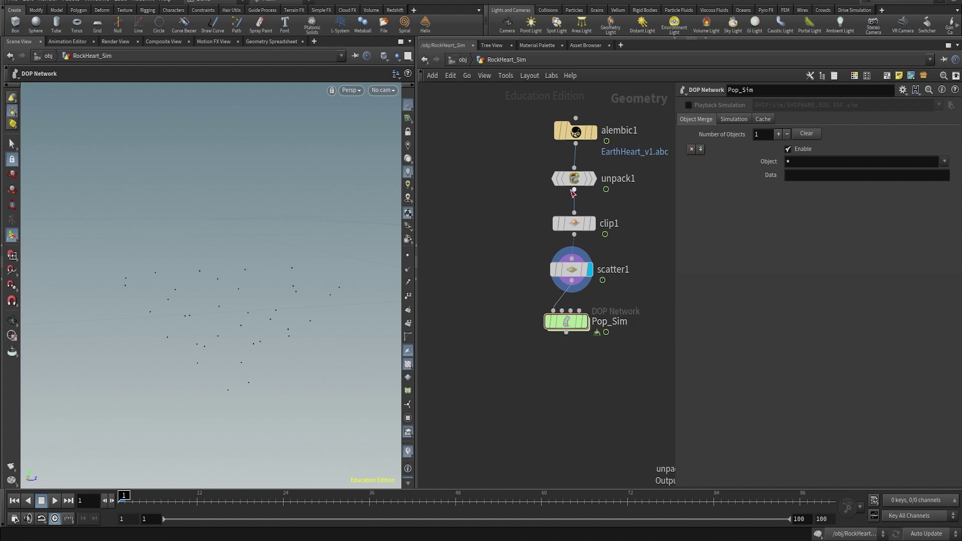
Branch a Collision Source node off unpack1's output and display its result
{"action": "left_click", "coordinate": [574, 190]}
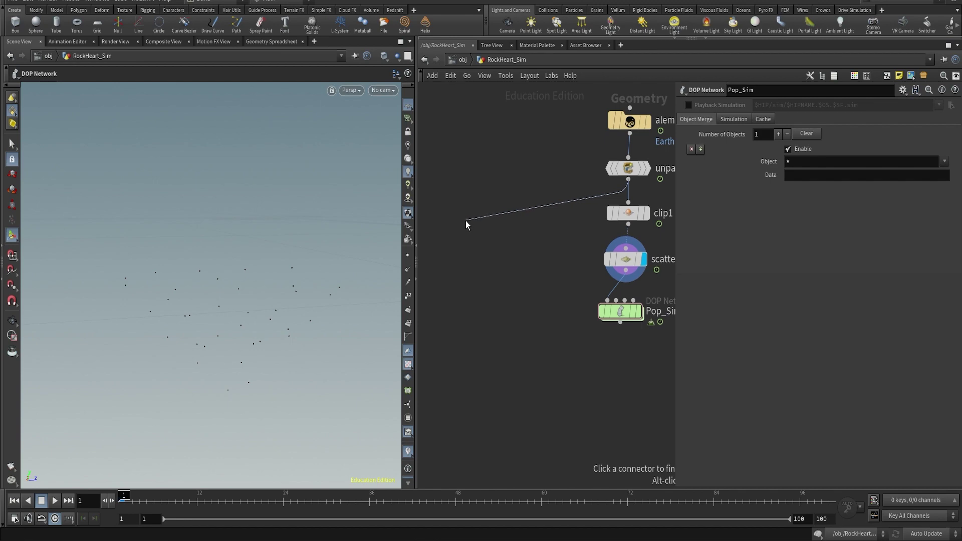
{"action": "left_click", "coordinate": [465, 221]}
{"action": "type", "text": "colli"}
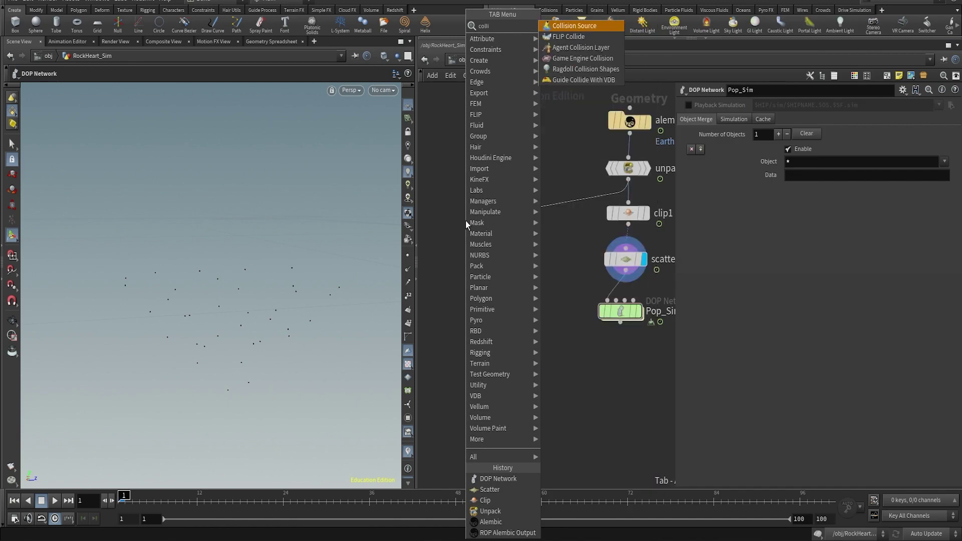
{"action": "key", "text": "Return"}
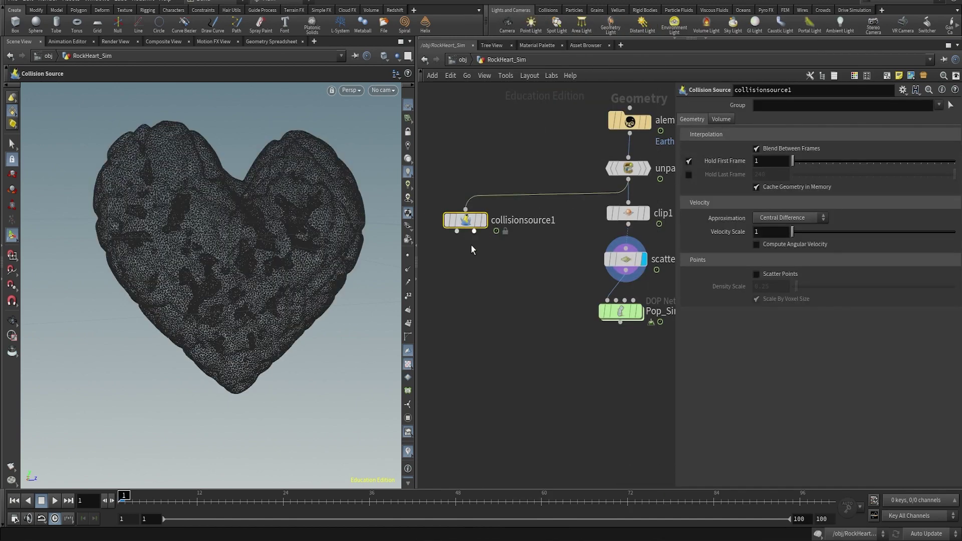
{"action": "left_click", "coordinate": [457, 231]}
{"action": "left_click", "coordinate": [484, 221]}
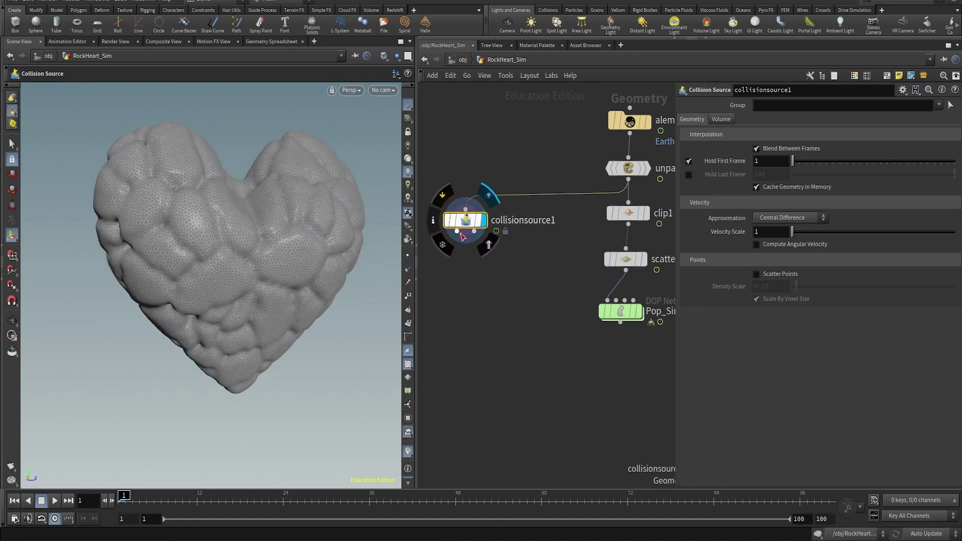
Attach a Null to collisionsource1's first output and name it GEO_ROCKHEART
{"action": "left_click", "coordinate": [458, 232]}
{"action": "left_click", "coordinate": [424, 267]}
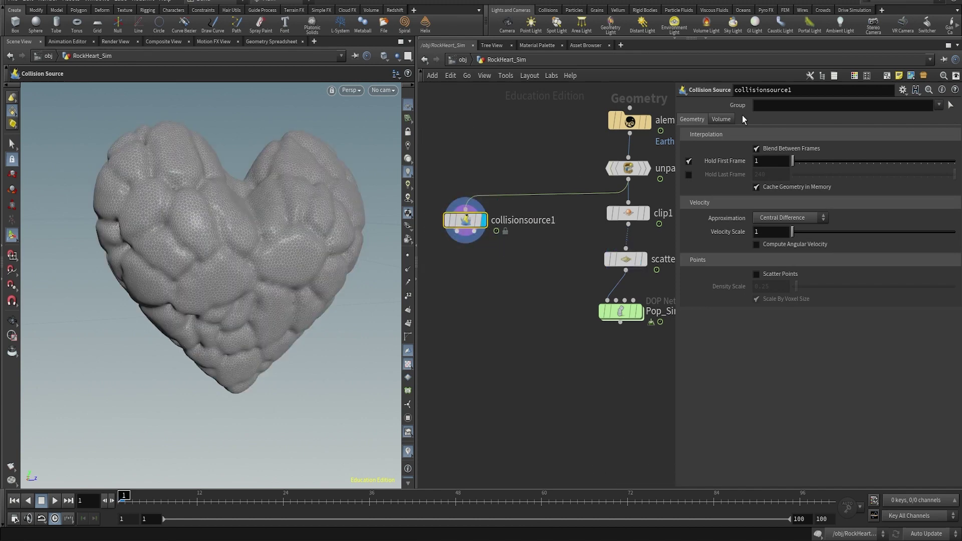
{"action": "left_click", "coordinate": [715, 122]}
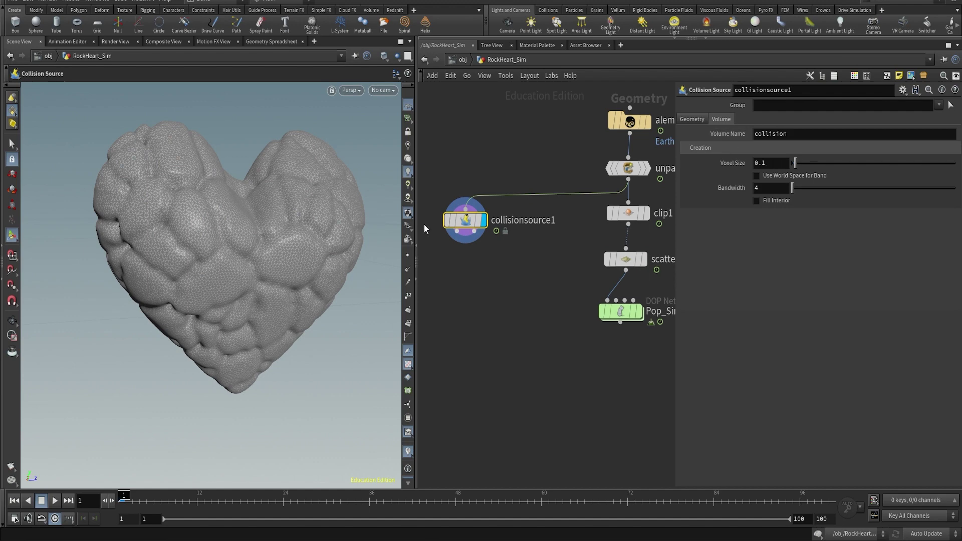
{"action": "key", "text": "Tab"}
{"action": "type", "text": "null"}
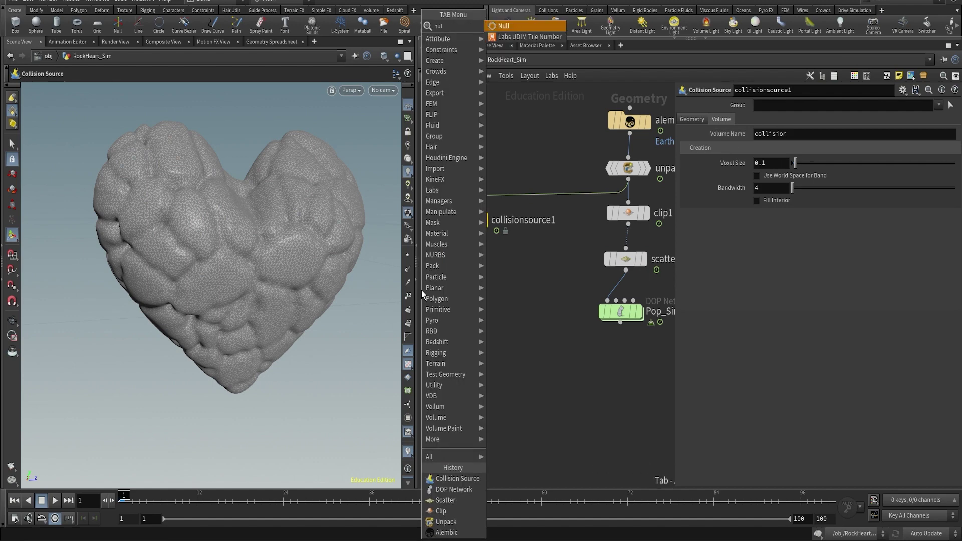
{"action": "key", "text": "Return"}
{"action": "double_click", "coordinate": [452, 289]}
{"action": "type", "text": "GEO_R"}
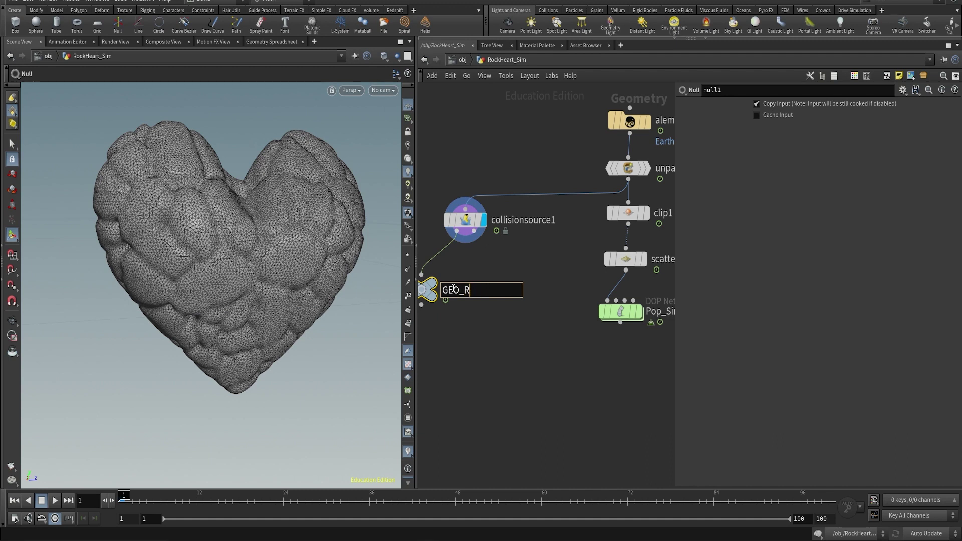
{"action": "type", "text": "OCKHEART"}
{"action": "key", "text": "Return"}
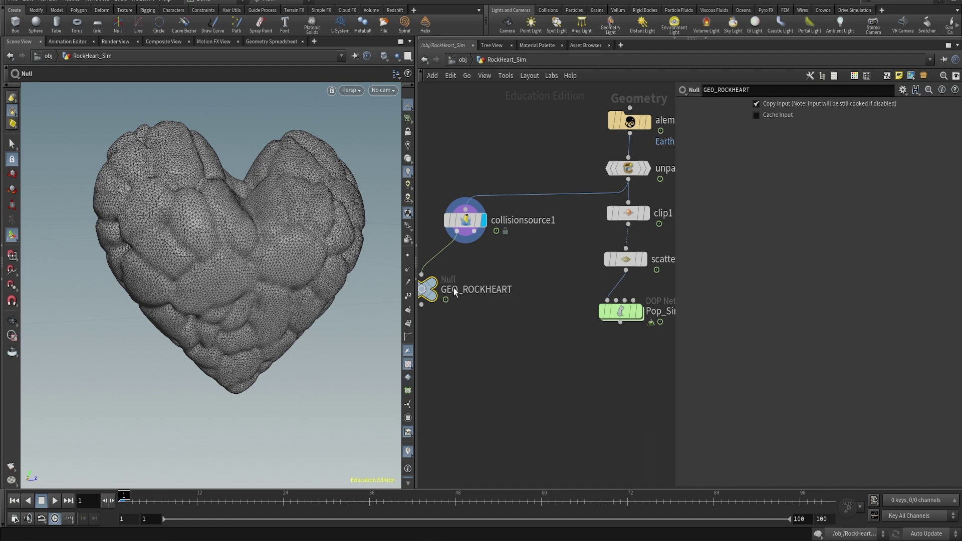
Duplicate the GEO_ROCKHEART null onto collisionsource1's second output and rename the copy VDB_ROCKHEART
{"action": "middle_click_drag", "start_coordinate": [443, 299], "coordinate": [513, 290]}
{"action": "left_click_drag", "start_coordinate": [479, 281], "coordinate": [544, 224]}
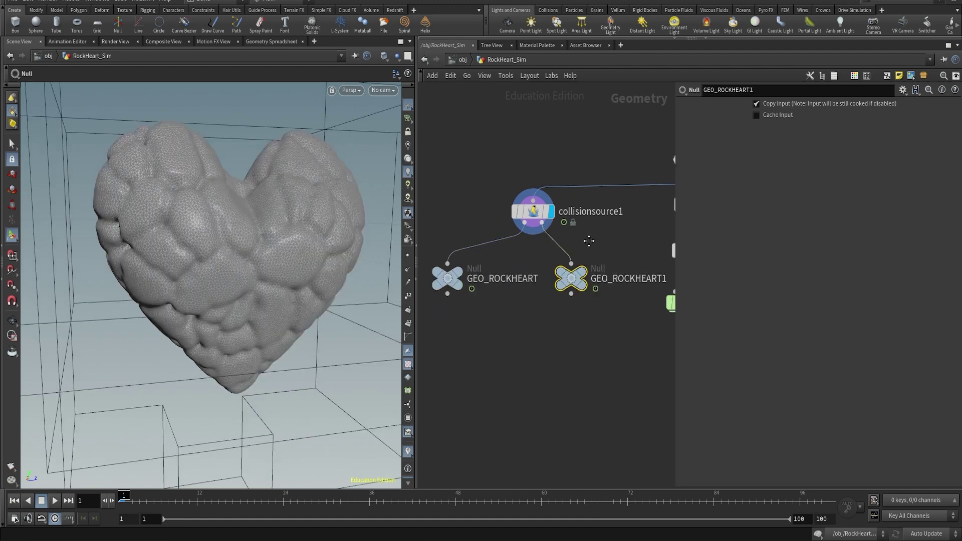
{"action": "middle_click_drag", "start_coordinate": [591, 240], "coordinate": [579, 240]}
{"action": "double_click", "coordinate": [596, 278]}
{"action": "key", "text": "BackSpace"}
{"action": "key", "text": "BackSpace"}
{"action": "key", "text": "Delete"}
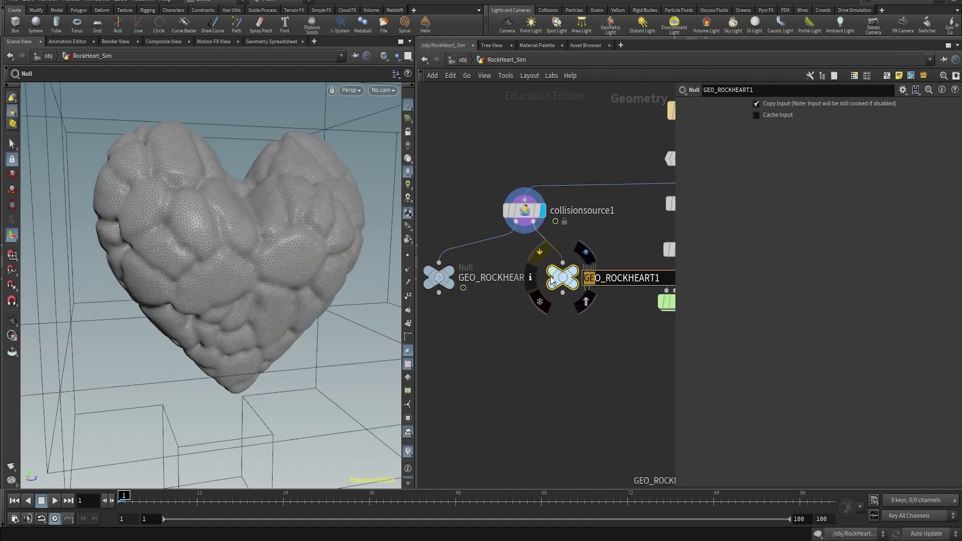
{"action": "type", "text": "VDB"}
{"action": "key", "text": "Return"}
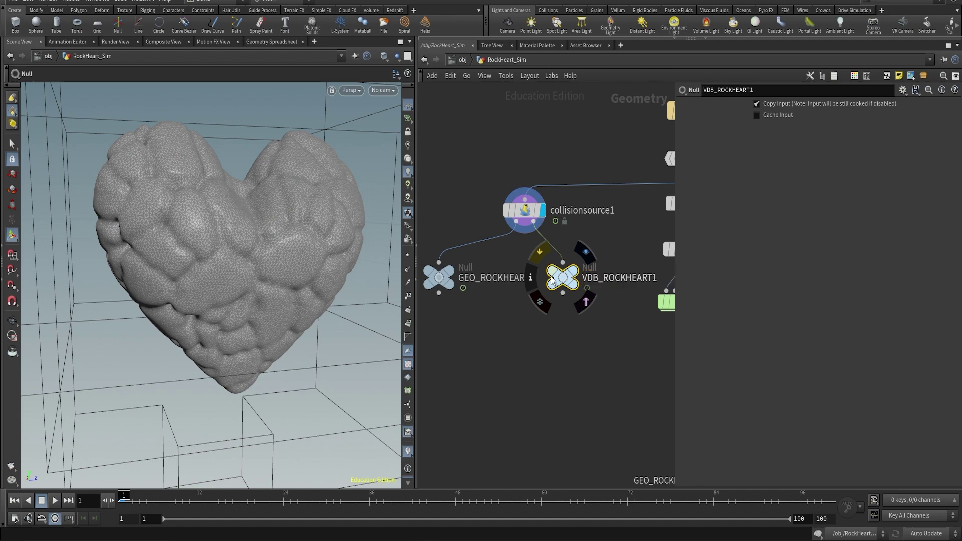
{"action": "double_click", "coordinate": [647, 279]}
{"action": "key", "text": "BackSpace"}
{"action": "key", "text": "Return"}
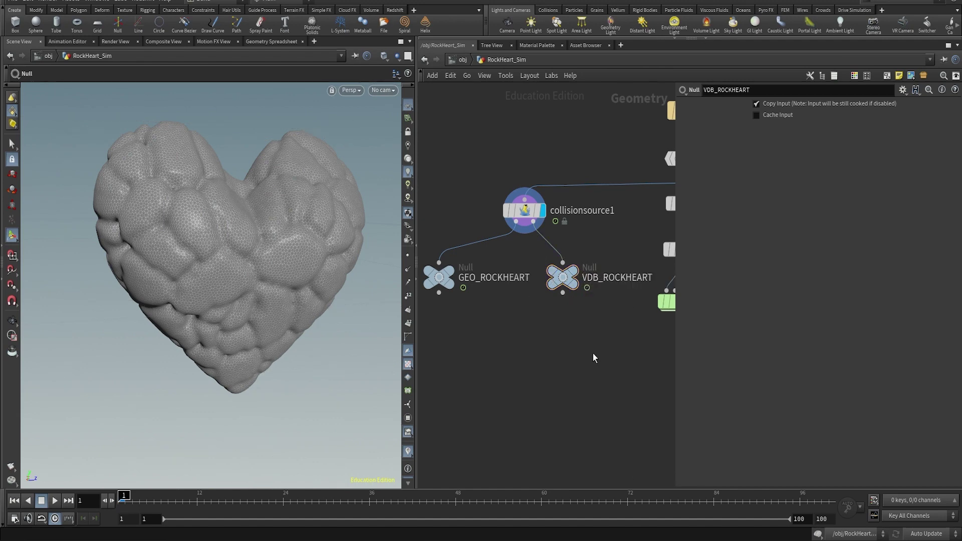
Nudge VDB_ROCKHEART into place and compare the geometry and VDB nulls in the viewport, ending with VDB_ROCKHEART displayed
{"action": "left_click_drag", "start_coordinate": [563, 284], "coordinate": [557, 284]}
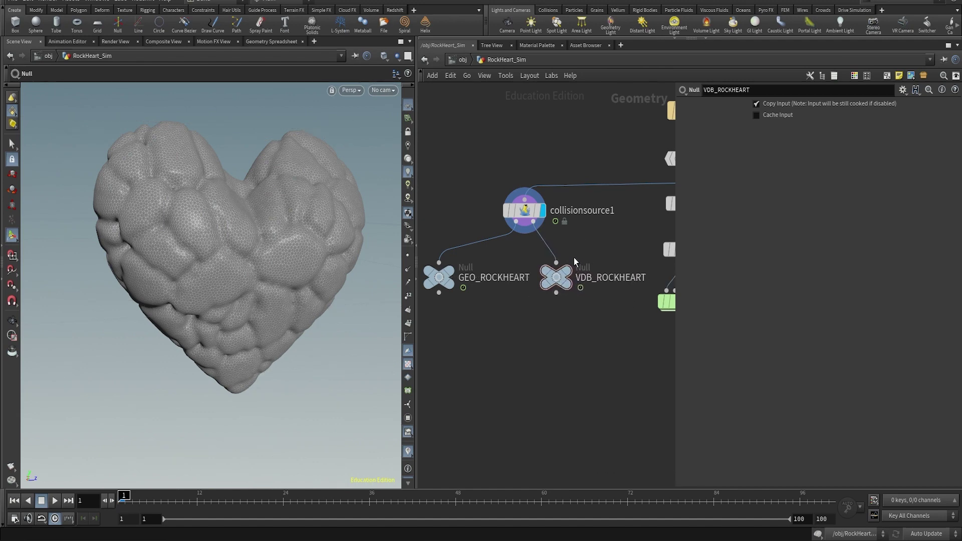
{"action": "key", "text": "r"}
{"action": "left_click", "coordinate": [567, 273]}
{"action": "left_click", "coordinate": [452, 274]}
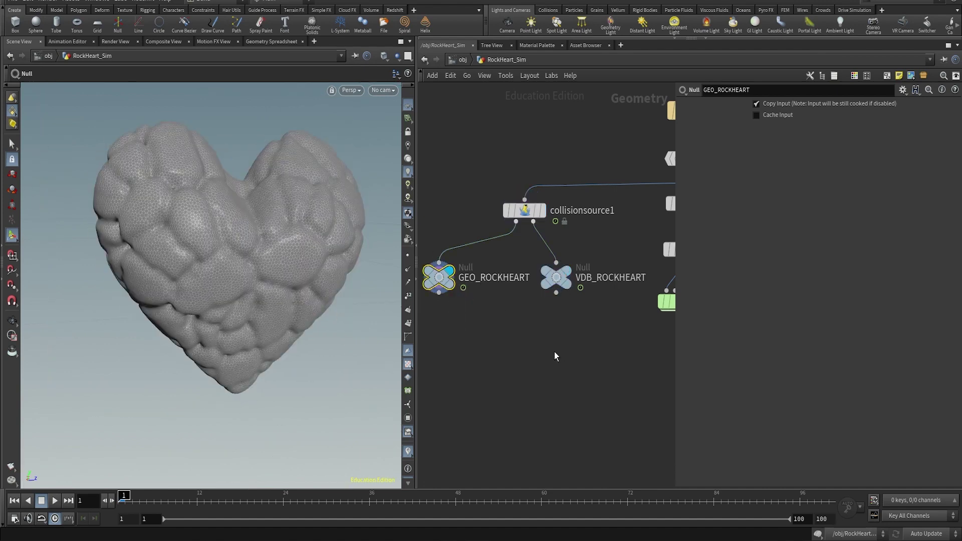
{"action": "left_click", "coordinate": [566, 272]}
Refine collisionsource1's voxel size, trying 0.05 and 0.02 before setting it to 0.01
{"action": "left_click", "coordinate": [525, 210]}
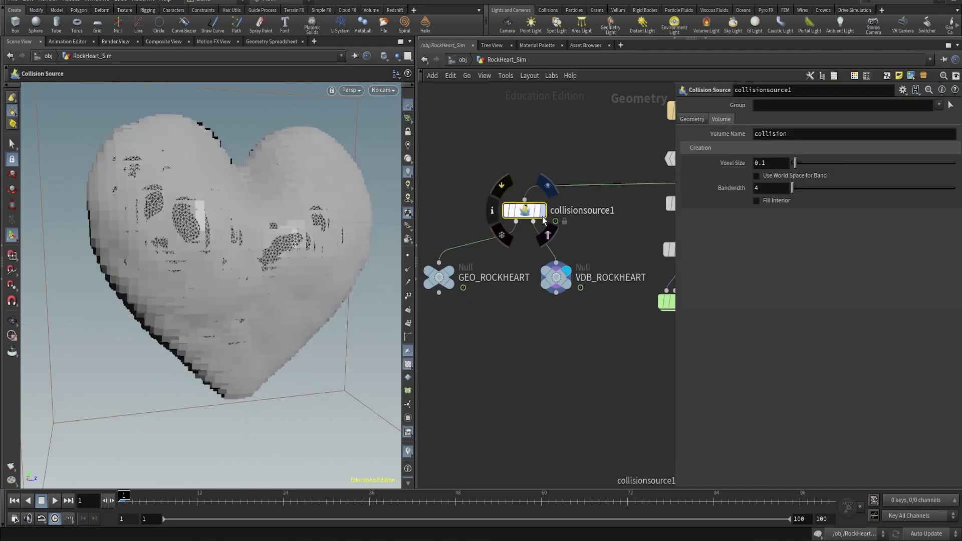
{"action": "left_click", "coordinate": [781, 163]}
{"action": "type", "text": "0.05"}
{"action": "key", "text": "Return"}
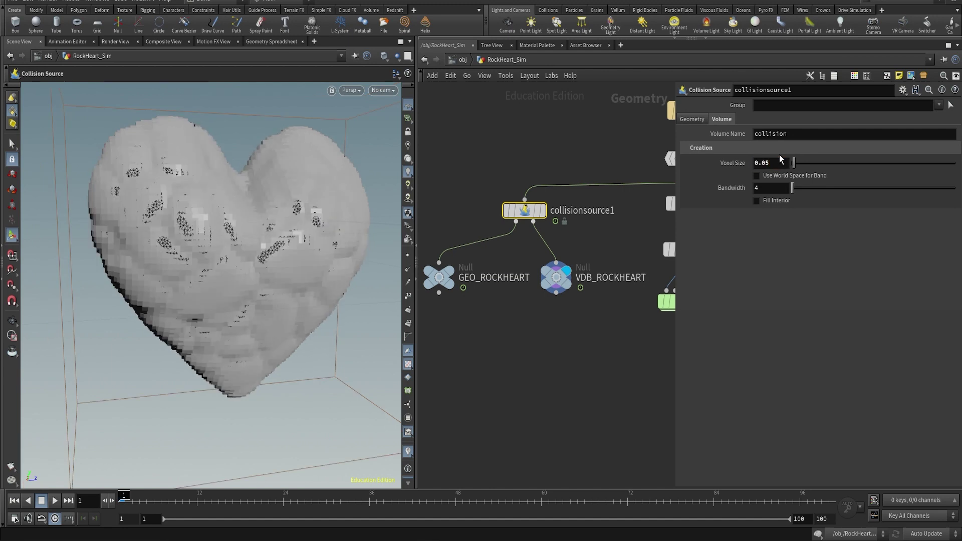
{"action": "left_click", "coordinate": [776, 163]}
{"action": "type", "text": "0.02"}
{"action": "key", "text": "Return"}
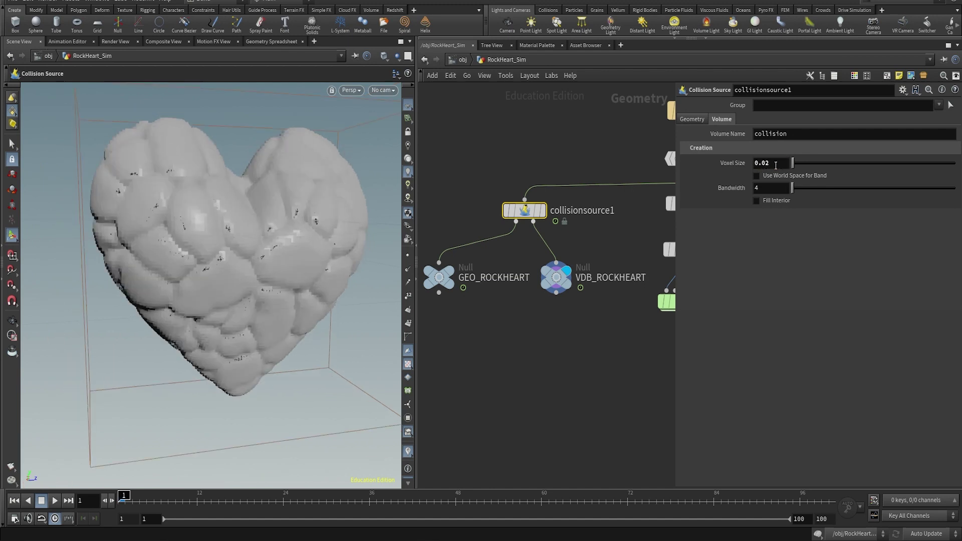
{"action": "middle_click_drag", "start_coordinate": [589, 352], "coordinate": [542, 348]}
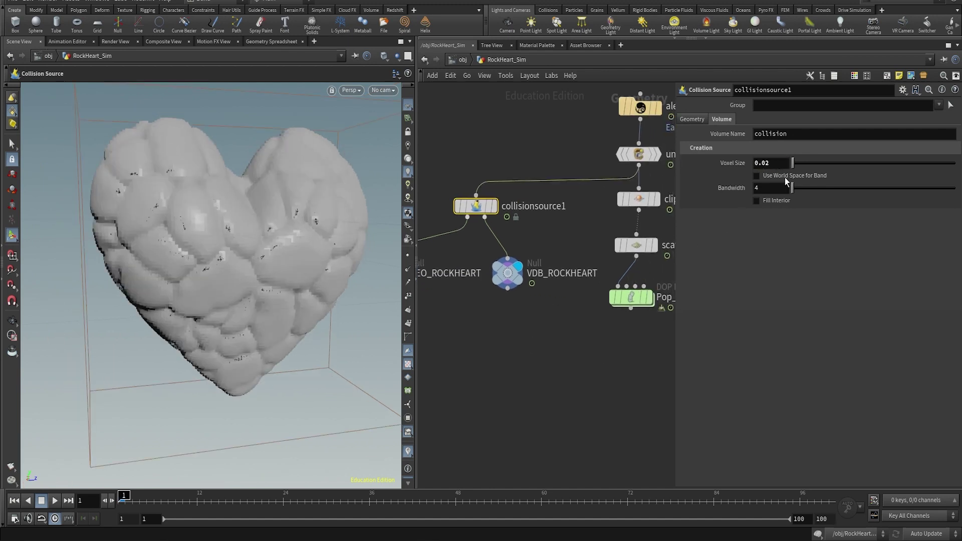
{"action": "left_click", "coordinate": [775, 163]}
{"action": "type", "text": "0.01"}
{"action": "key", "text": "Return"}
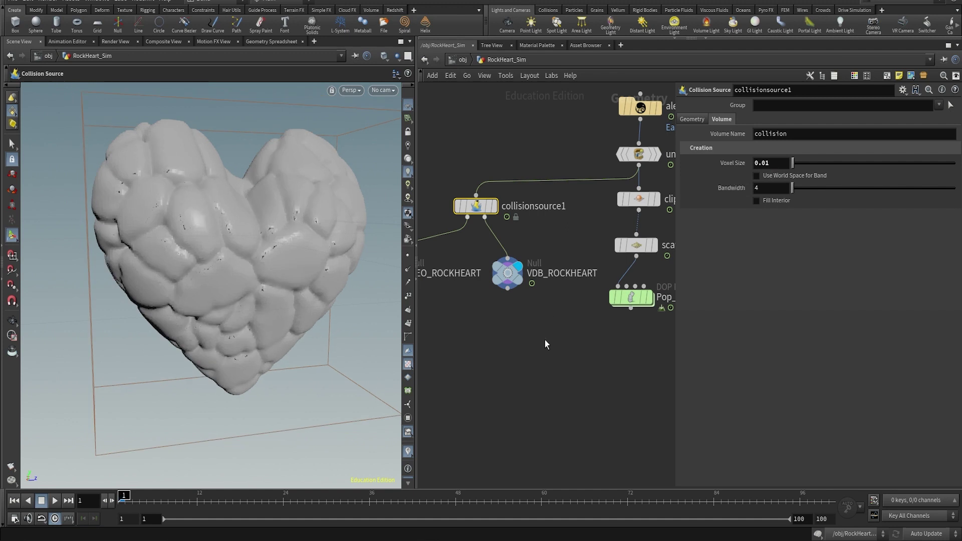
Display the Pop_Sim node and open its dynamics network
{"action": "left_click_drag", "start_coordinate": [532, 323], "coordinate": [496, 250]}
{"action": "middle_click_drag", "start_coordinate": [467, 309], "coordinate": [446, 317]}
{"action": "left_click", "coordinate": [511, 277]}
{"action": "left_click", "coordinate": [517, 272]}
{"action": "middle_click_drag", "start_coordinate": [631, 353], "coordinate": [569, 366]}
{"action": "left_click", "coordinate": [597, 293]}
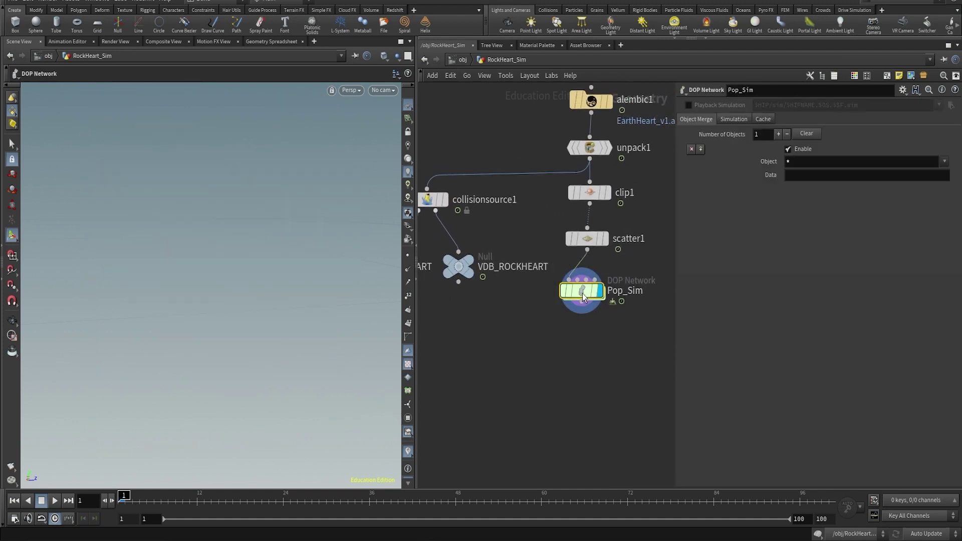
{"action": "double_click", "coordinate": [581, 294]}
{"action": "middle_click_drag", "start_coordinate": [591, 289], "coordinate": [458, 323]}
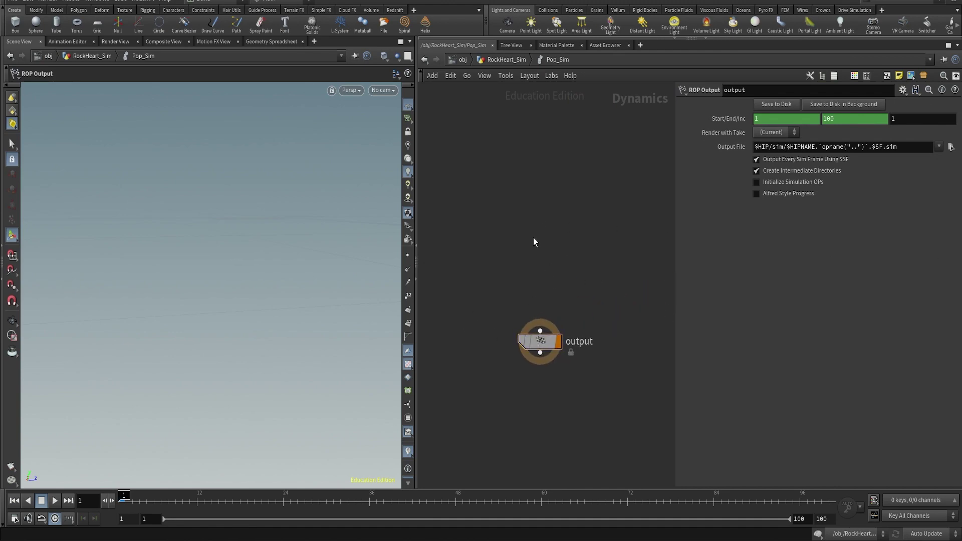
Add a Gravity Force and a POP Solver above the output node
{"action": "key", "text": "Tab"}
{"action": "type", "text": "grav"}
{"action": "key", "text": "Return"}
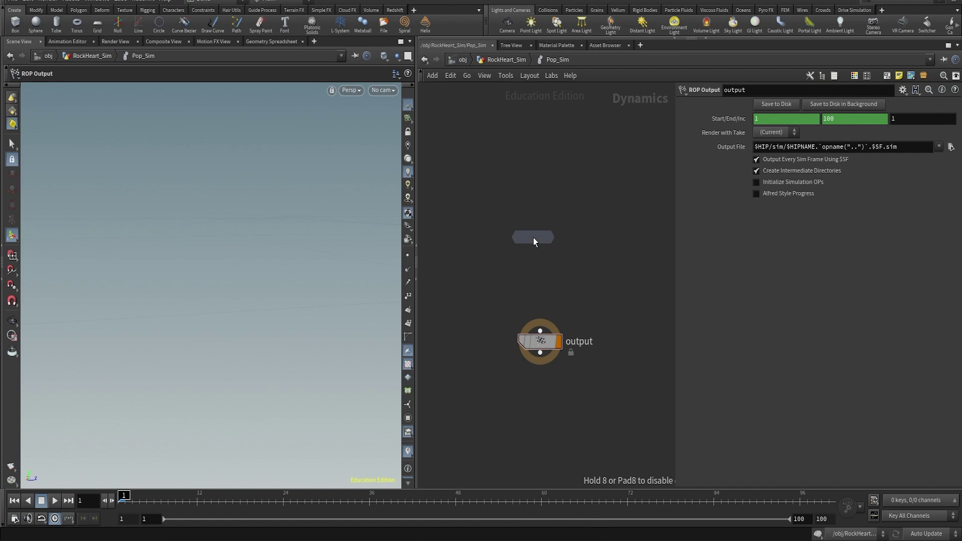
{"action": "left_click", "coordinate": [552, 278]}
{"action": "key", "text": "Tab"}
{"action": "type", "text": "pop ob"}
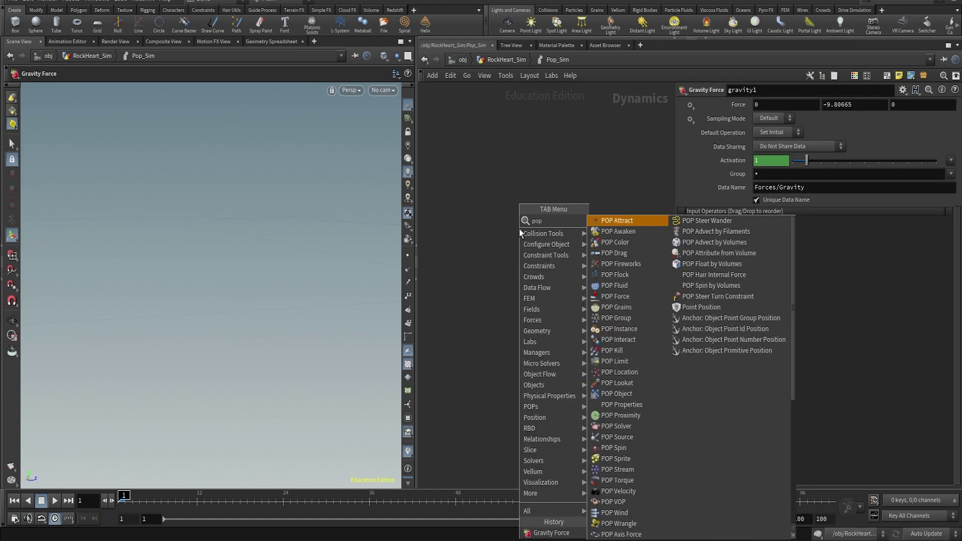
{"action": "key", "text": "Return"}
{"action": "left_click", "coordinate": [519, 229]}
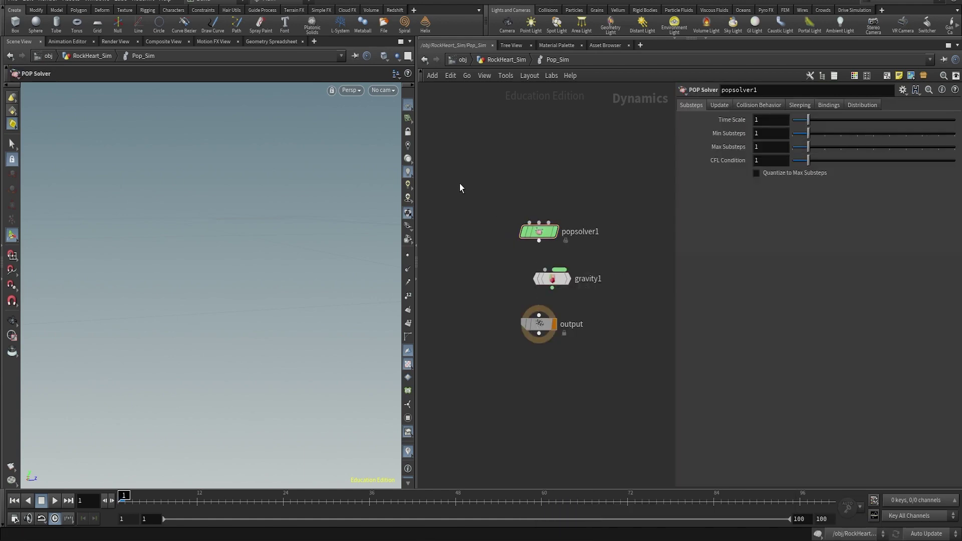
Add a POP Object and a POP Source side by side above popsolver1
{"action": "key", "text": "Tab"}
{"action": "type", "text": "po"}
{"action": "key", "text": "Return"}
{"action": "left_click", "coordinate": [467, 144]}
{"action": "key", "text": "Tab"}
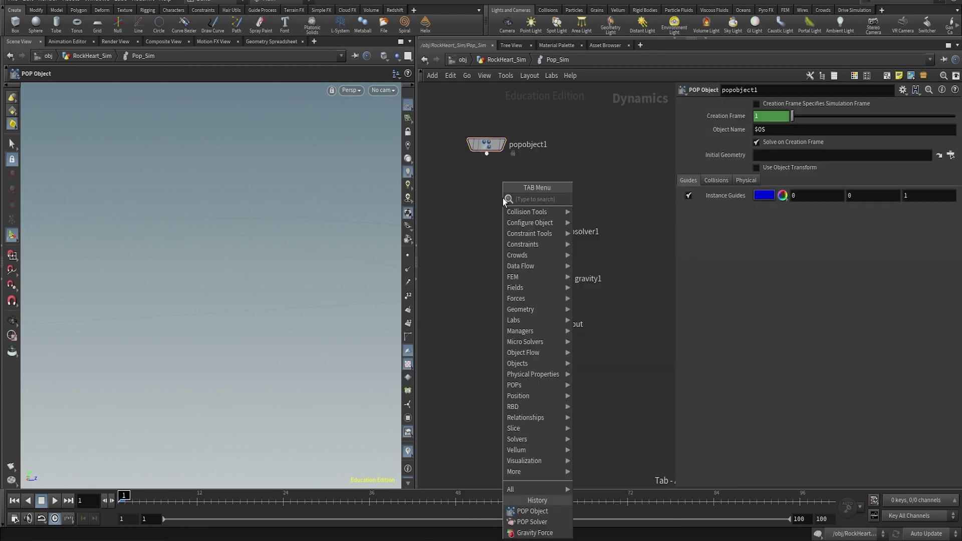
{"action": "type", "text": "pop sour"}
{"action": "key", "text": "Return"}
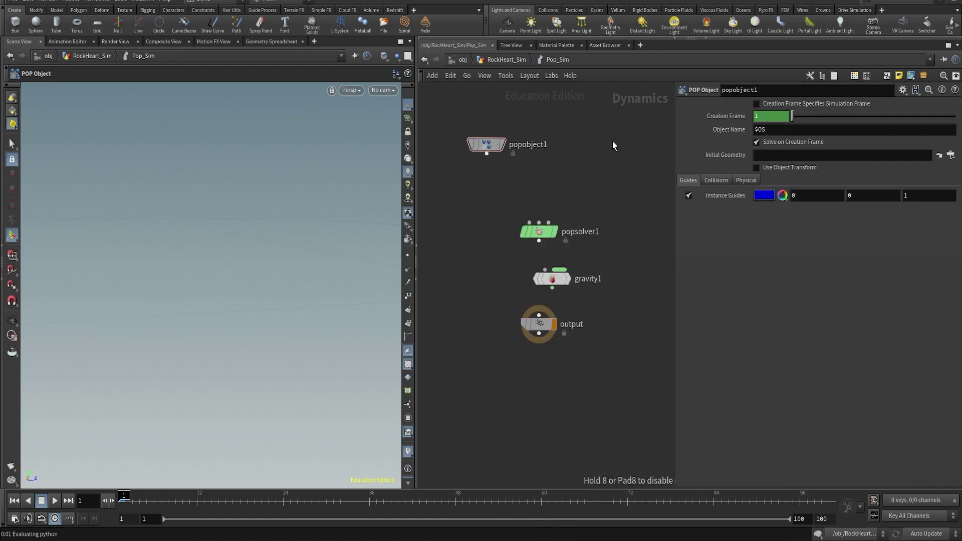
{"action": "left_click", "coordinate": [613, 142]}
Connect popobject1 to popsolver1's first input and popsource1 to its third, and chain popsolver1 through gravity1 to output
{"action": "left_click", "coordinate": [539, 315]}
{"action": "left_click", "coordinate": [552, 288]}
{"action": "left_click", "coordinate": [545, 269]}
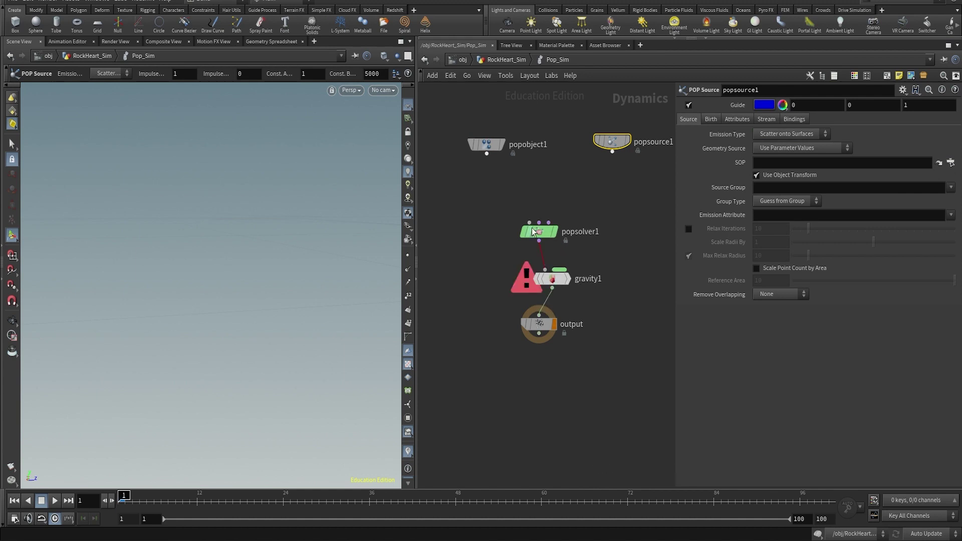
{"action": "left_click", "coordinate": [487, 153]}
{"action": "left_click", "coordinate": [529, 222]}
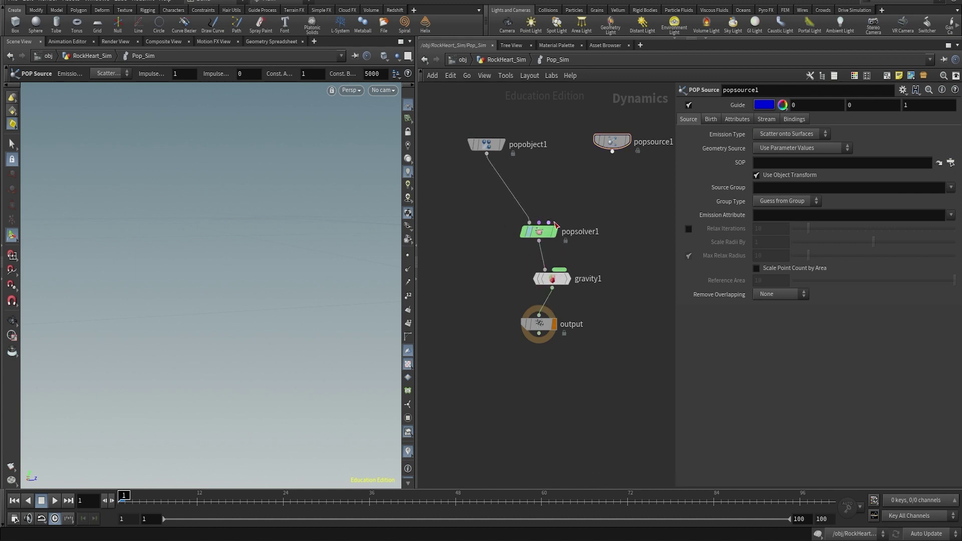
{"action": "left_click_drag", "start_coordinate": [544, 232], "coordinate": [550, 226]}
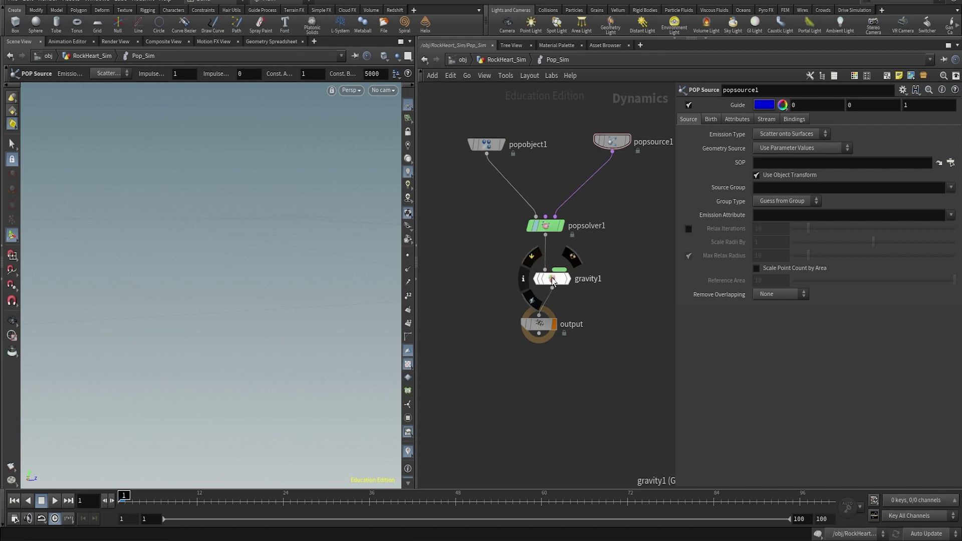
Align gravity1 and output beneath popsolver1 and reposition popobject1 to tidy the network
{"action": "left_click_drag", "start_coordinate": [553, 279], "coordinate": [540, 266]}
{"action": "left_click_drag", "start_coordinate": [545, 324], "coordinate": [544, 310]}
{"action": "left_click_drag", "start_coordinate": [491, 142], "coordinate": [480, 156]}
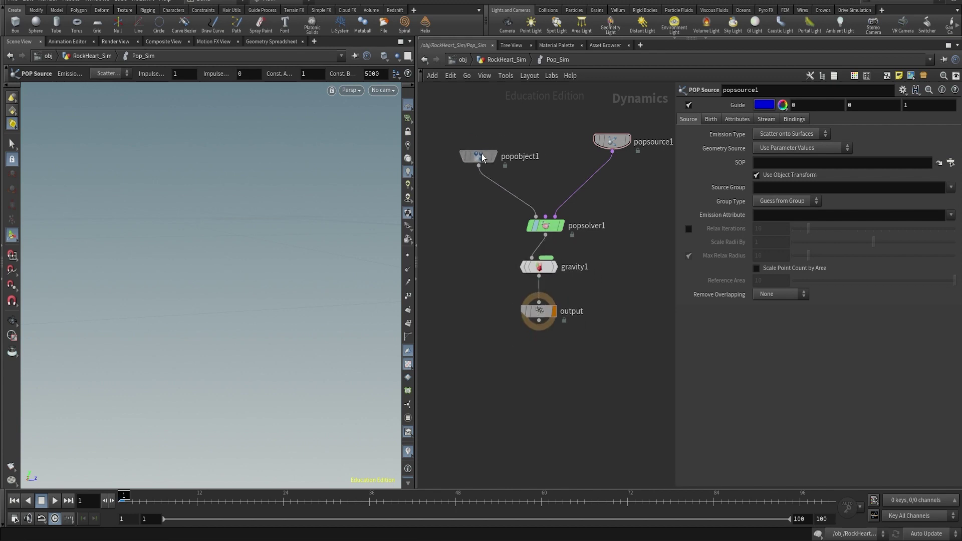
{"action": "left_click_drag", "start_coordinate": [500, 112], "coordinate": [456, 191]}
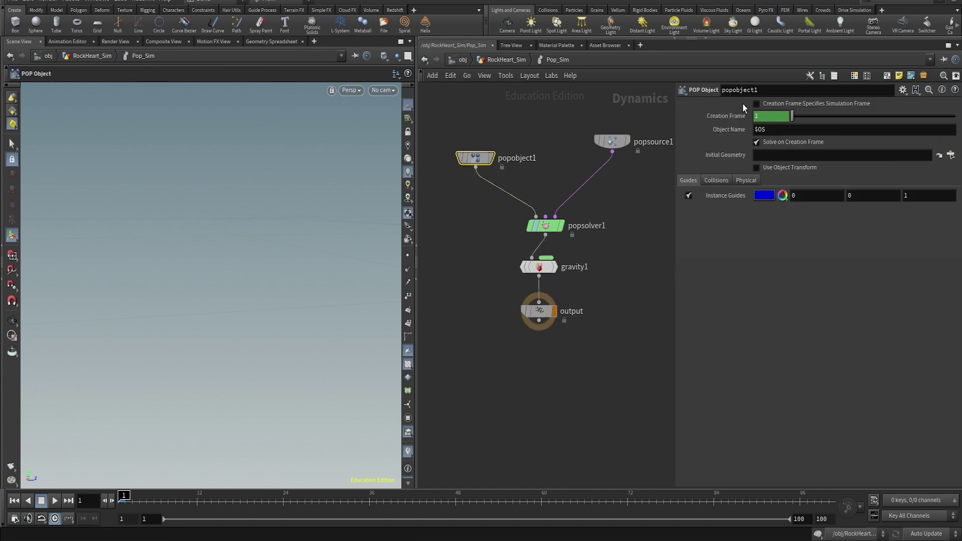
{"action": "left_click", "coordinate": [723, 179]}
{"action": "left_click", "coordinate": [744, 179]}
{"action": "left_click", "coordinate": [687, 180]}
Set popsource1's Emission Type to Points and its Geometry Source to Use First Context Geometry
{"action": "left_click", "coordinate": [614, 140]}
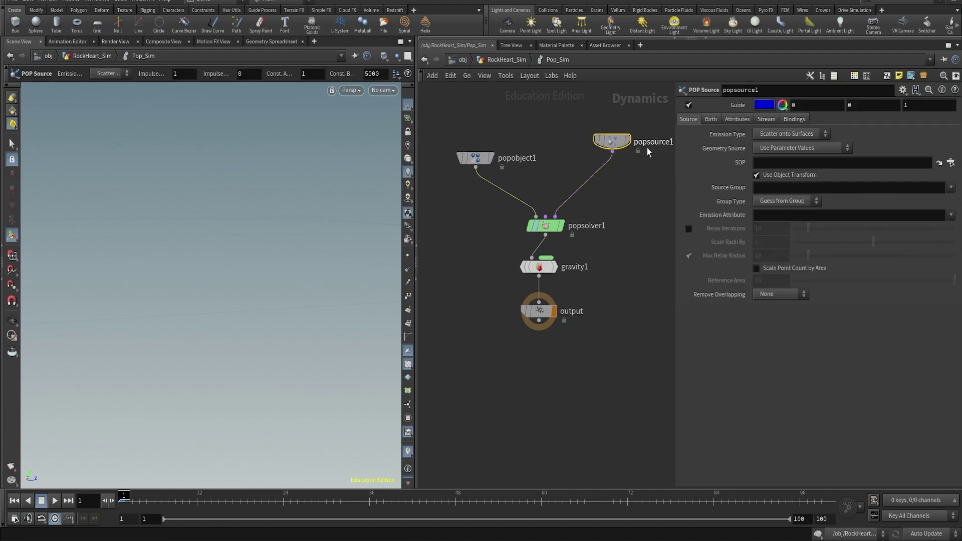
{"action": "left_click", "coordinate": [777, 135]}
{"action": "left_click", "coordinate": [783, 168]}
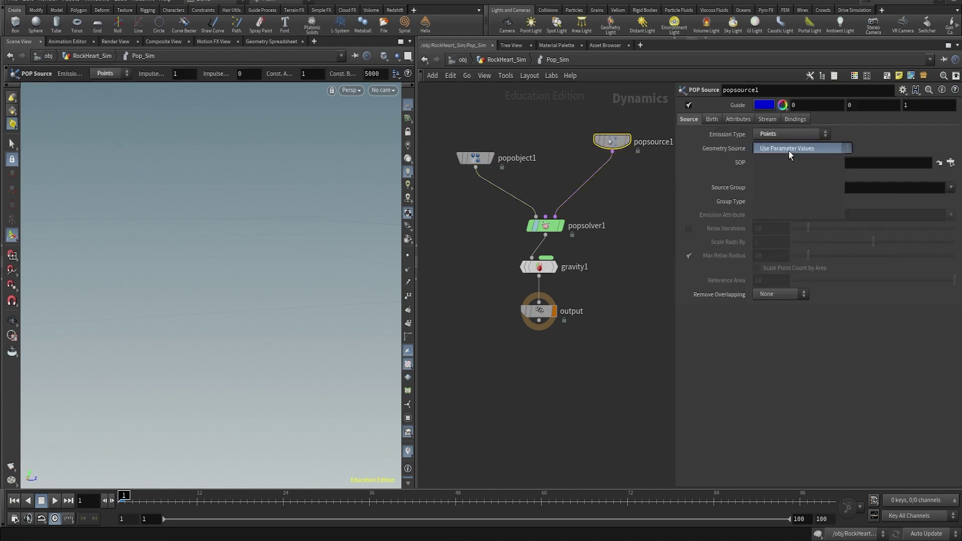
{"action": "left_click", "coordinate": [789, 149]}
{"action": "left_click", "coordinate": [786, 180]}
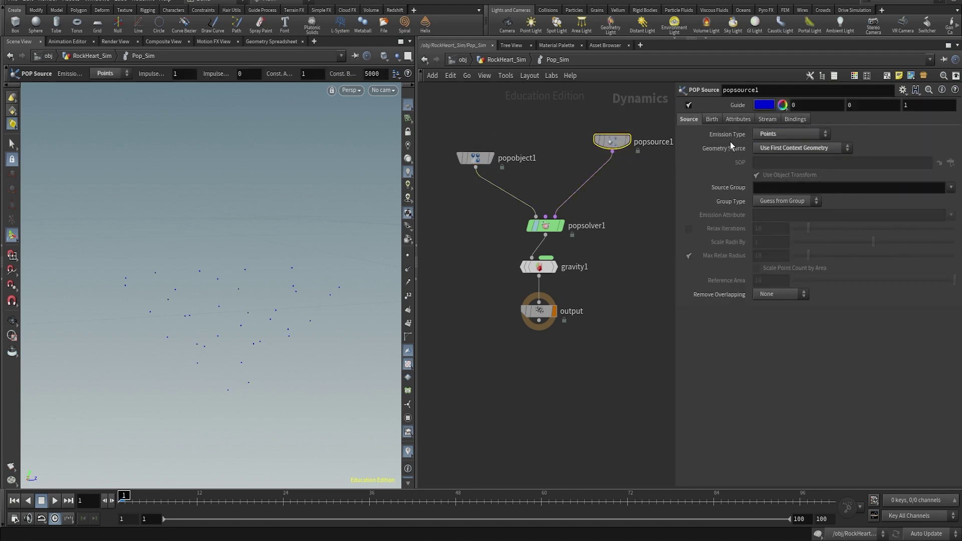
Play back the falling particle simulation twice and return to the first frame
{"action": "mouse_move", "coordinate": [552, 308]}
{"action": "key", "text": "Up"}
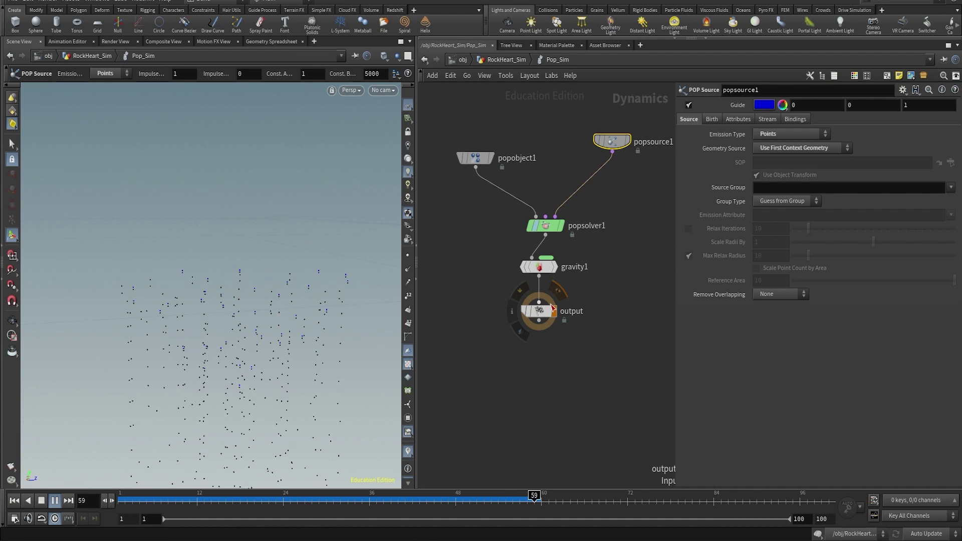
{"action": "key", "text": "ctrl+Up"}
{"action": "key", "text": "Up"}
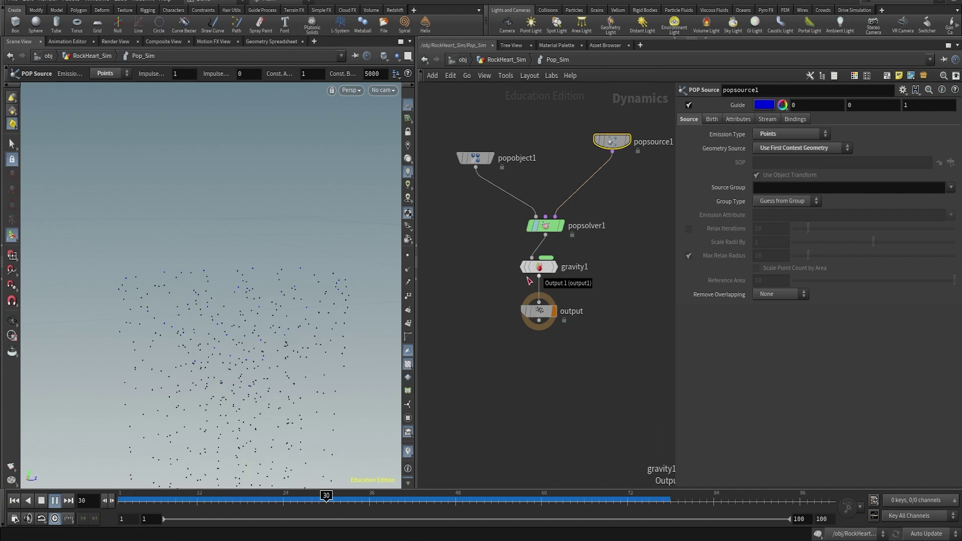
{"action": "key", "text": "ctrl+Up"}
Add a Static Object node beside gravity1
{"action": "left_click", "coordinate": [476, 298]}
{"action": "middle_click_drag", "start_coordinate": [496, 278], "coordinate": [495, 257]}
{"action": "key", "text": "Tab"}
{"action": "type", "text": "stat"}
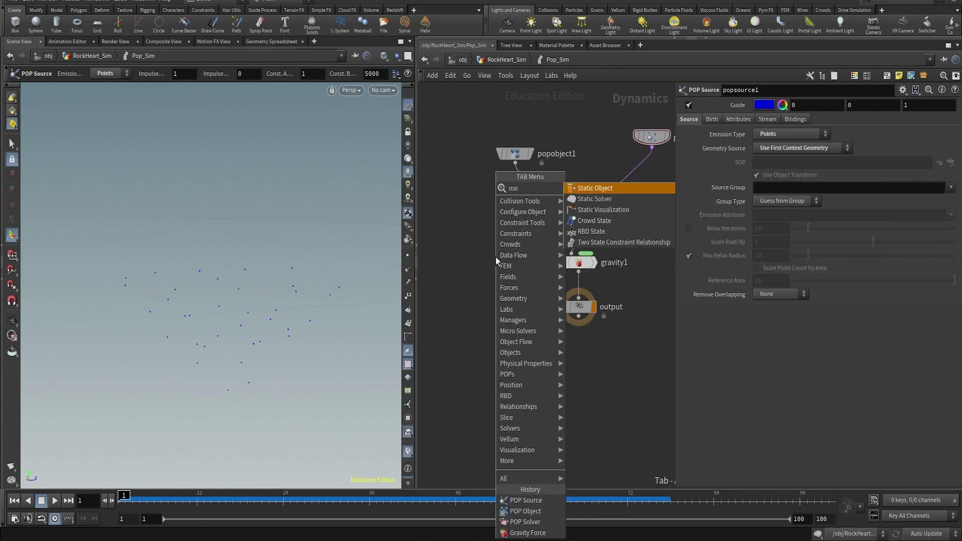
{"action": "key", "text": "Return"}
{"action": "left_click", "coordinate": [495, 257]}
Insert a Merge between gravity1 and output, and connect staticobject1 to it as the first input ahead of gravity1
{"action": "key", "text": "Tab"}
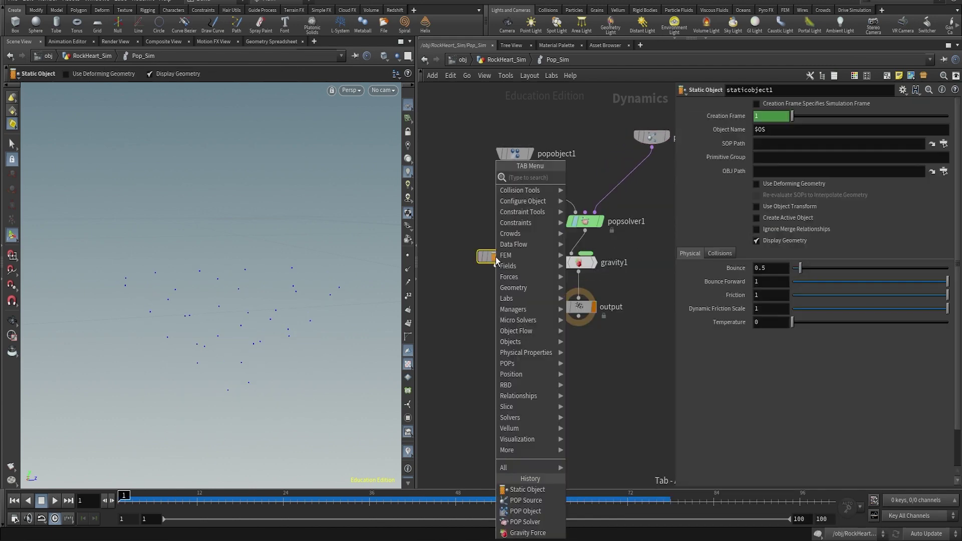
{"action": "type", "text": "mer"}
{"action": "key", "text": "Return"}
{"action": "left_click", "coordinate": [576, 300]}
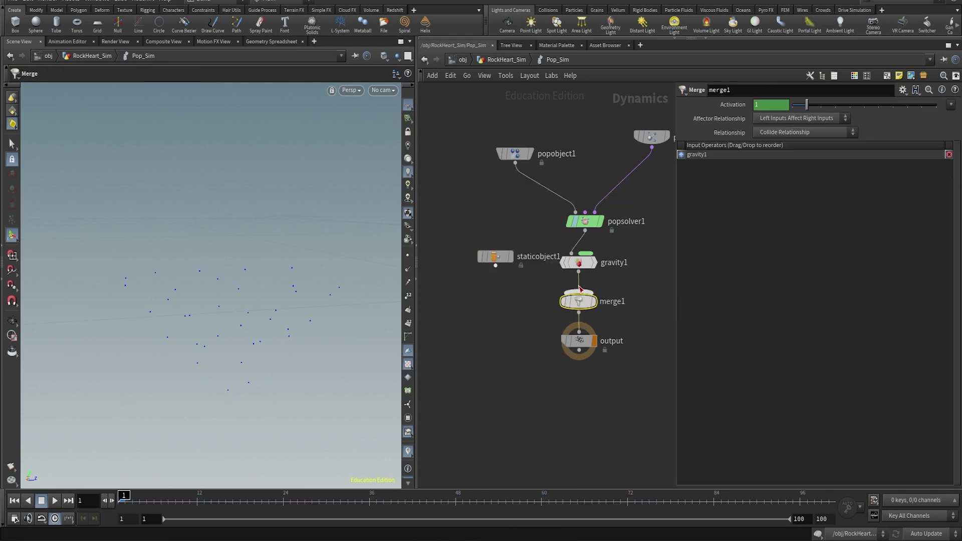
{"action": "left_click_drag", "start_coordinate": [579, 292], "coordinate": [495, 266]}
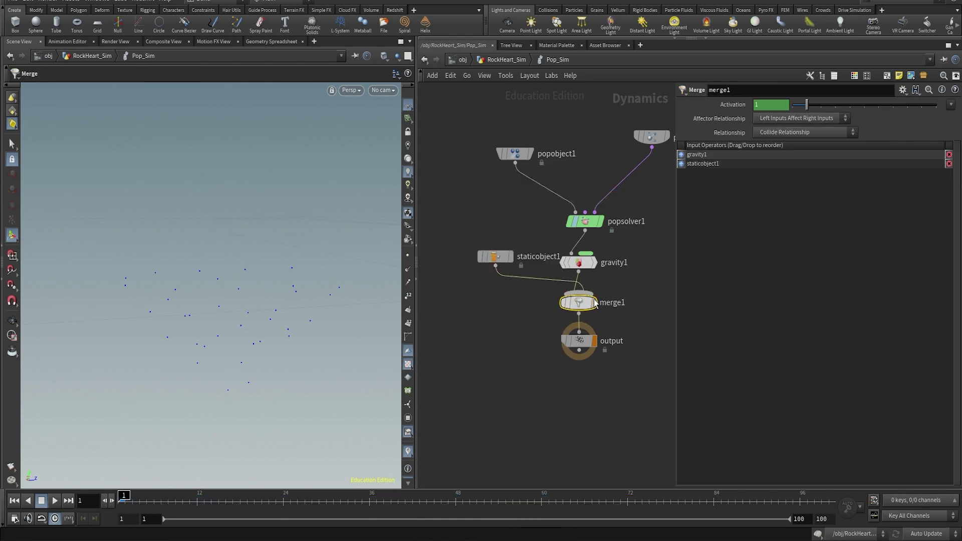
{"action": "left_click_drag", "start_coordinate": [708, 164], "coordinate": [697, 162]}
Set staticobject1's SOP Path to /obj/RockHeart_Sim/GEO_ROCKHEART
{"action": "left_click_drag", "start_coordinate": [442, 246], "coordinate": [513, 291]}
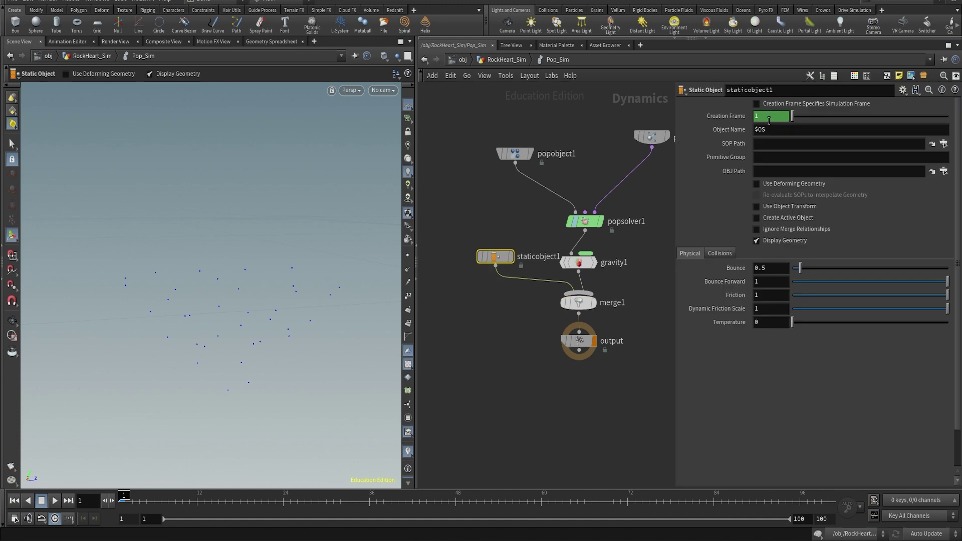
{"action": "left_click", "coordinate": [944, 144]}
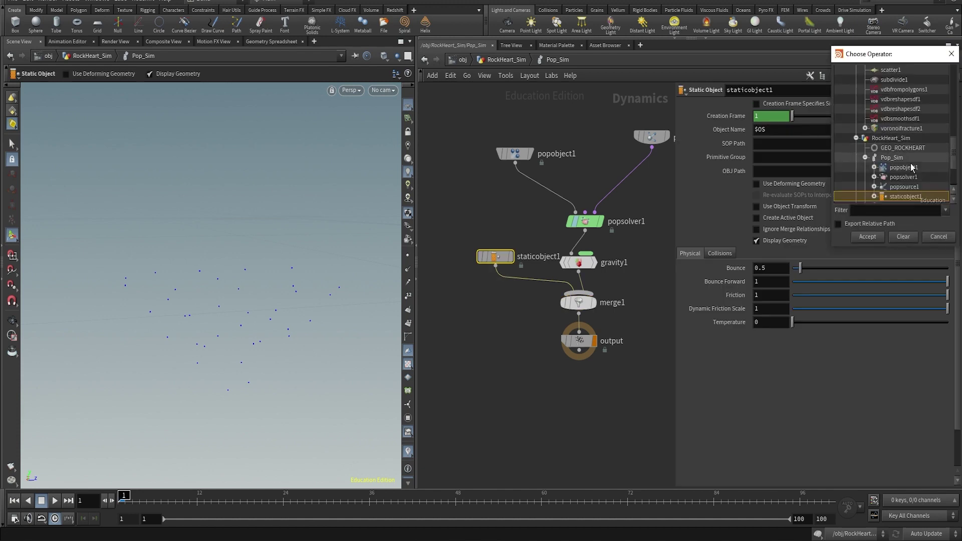
{"action": "scroll", "coordinate": [913, 157], "scroll_direction": "down", "scroll_amount": 3}
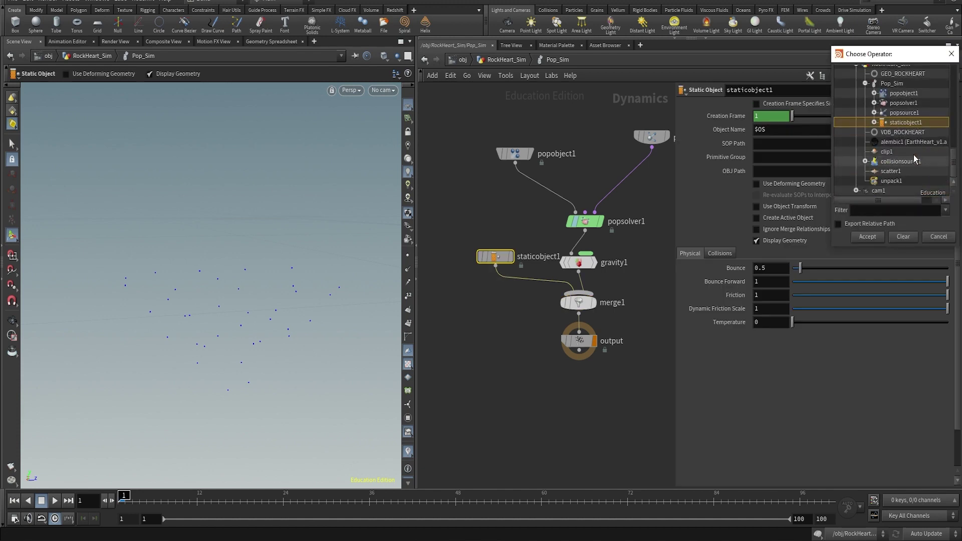
{"action": "scroll", "coordinate": [904, 85], "scroll_direction": "up", "scroll_amount": 1}
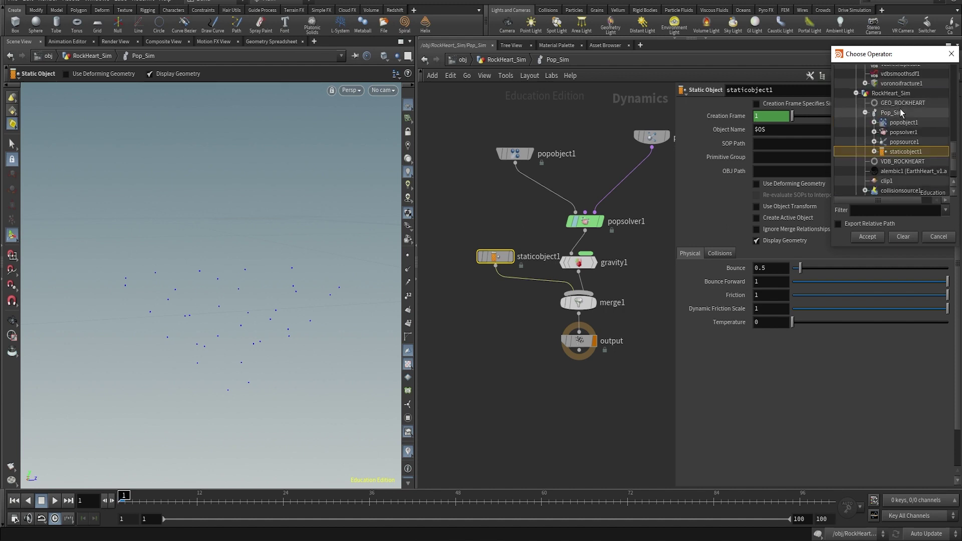
{"action": "left_click", "coordinate": [901, 104]}
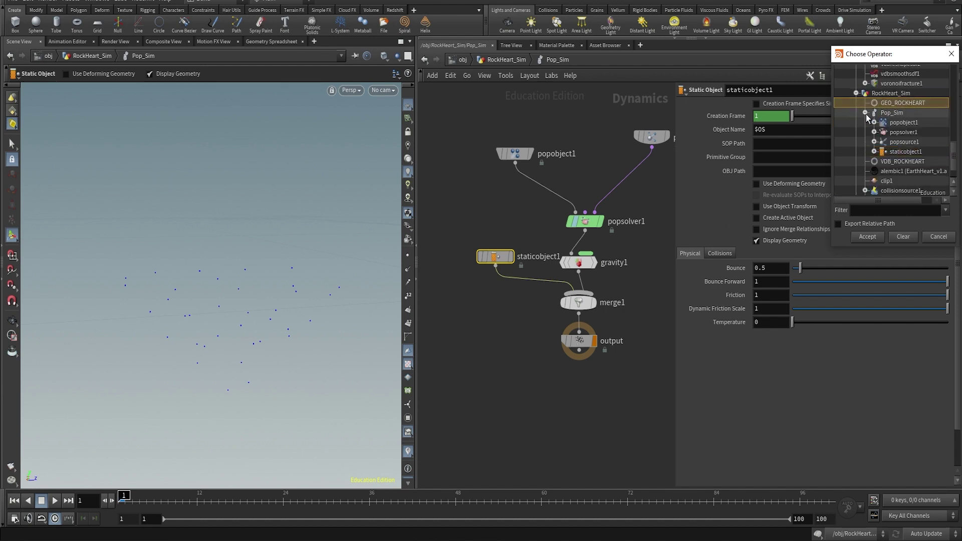
{"action": "double_click", "coordinate": [889, 113]}
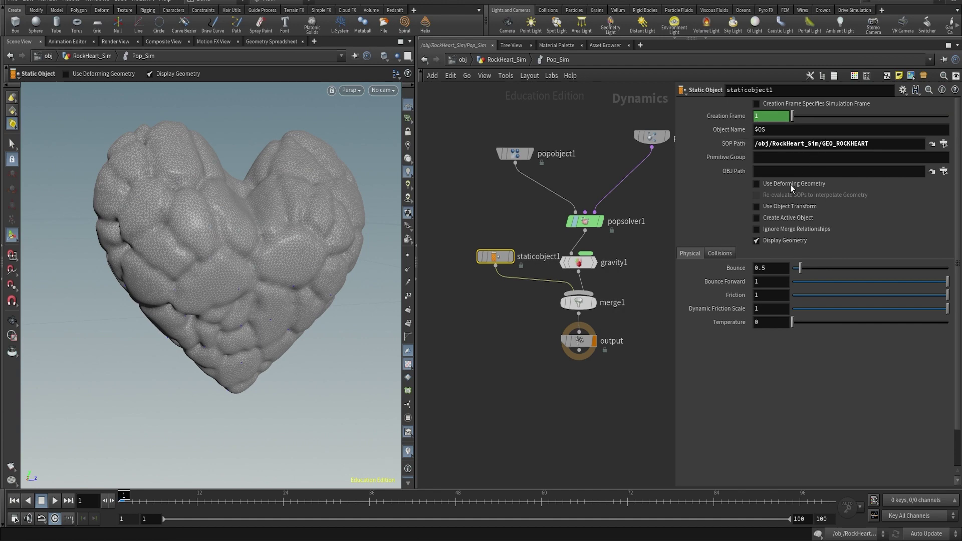
Set staticobject1's Collision Detection to Use Volume Collisions and its volume Mode to Volume Sample
{"action": "left_click", "coordinate": [728, 255]}
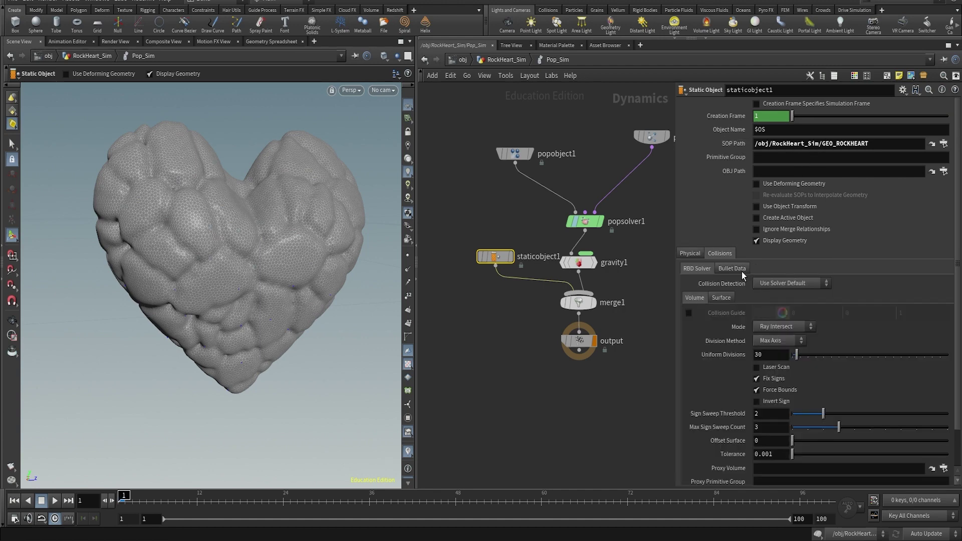
{"action": "left_click", "coordinate": [780, 284]}
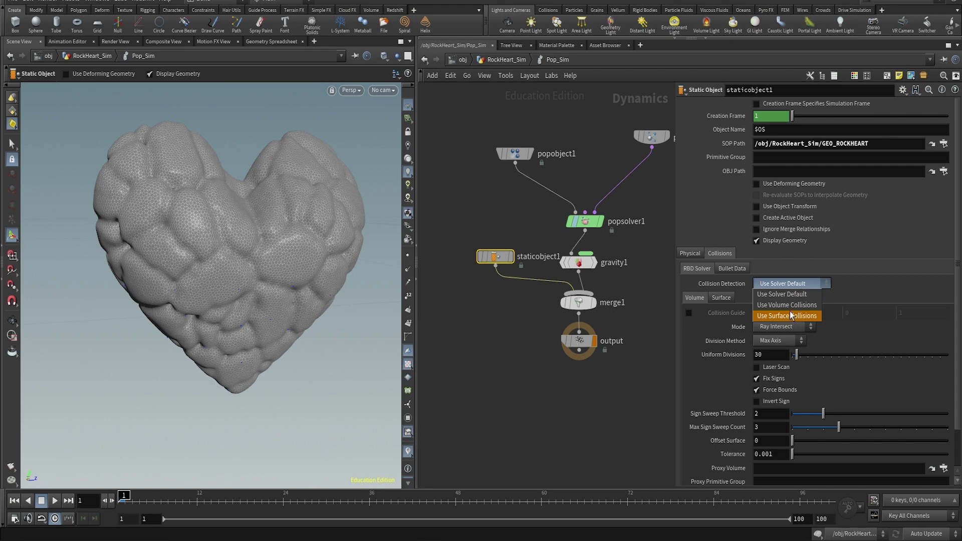
{"action": "left_click", "coordinate": [787, 305]}
{"action": "left_click", "coordinate": [789, 342]}
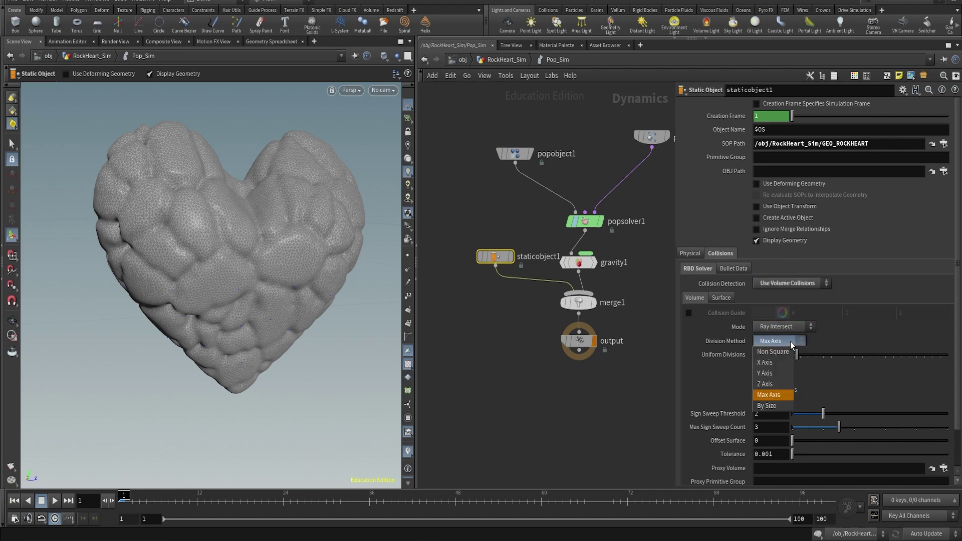
{"action": "left_click", "coordinate": [790, 340]}
{"action": "left_click", "coordinate": [784, 327]}
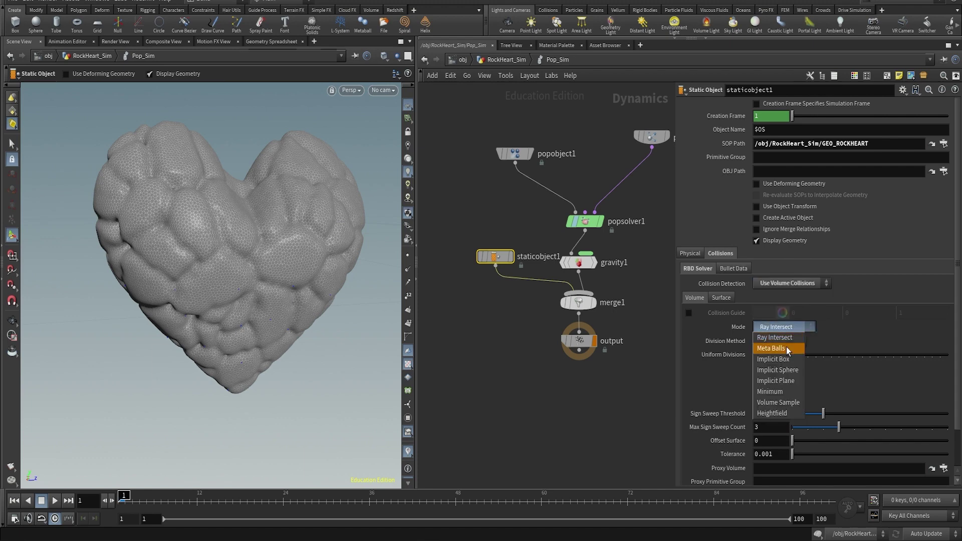
{"action": "left_click", "coordinate": [781, 402]}
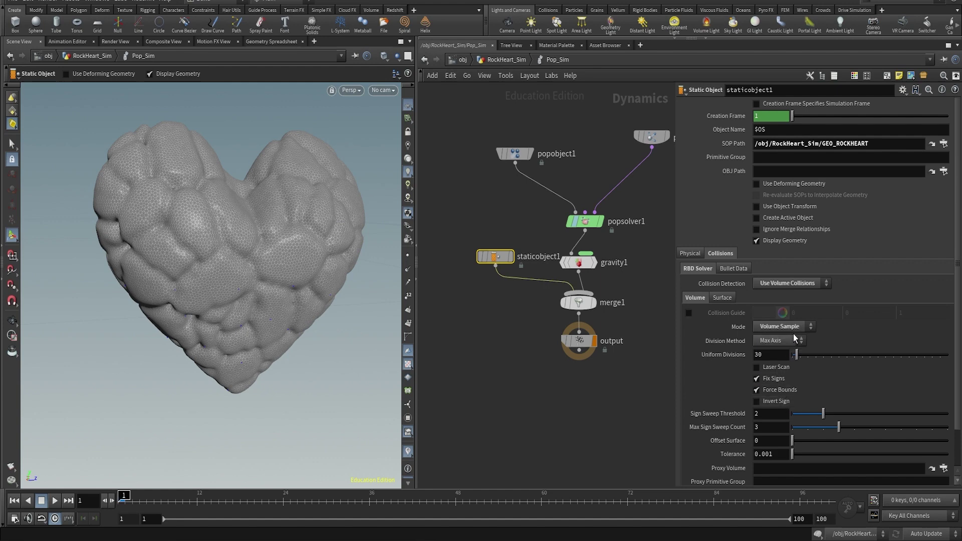
Set staticobject1's Proxy Volume to /obj/RockHeart_Sim/VDB_ROCKHEART
{"action": "scroll", "coordinate": [774, 328], "scroll_direction": "down", "scroll_amount": 3}
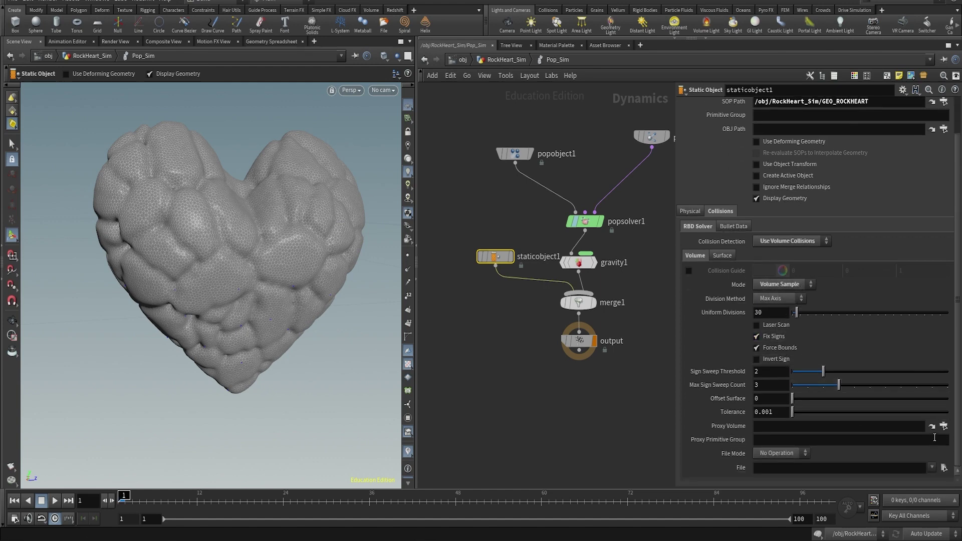
{"action": "left_click", "coordinate": [944, 429]}
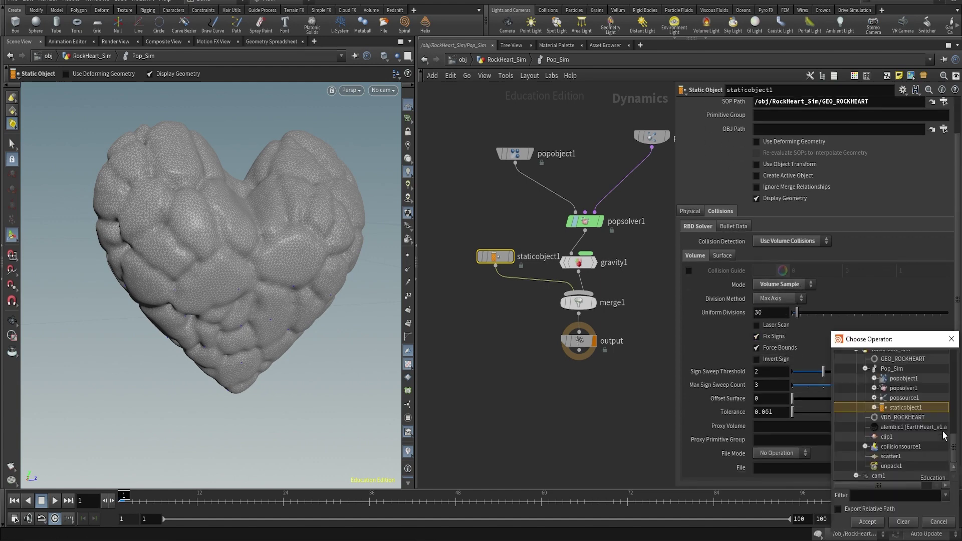
{"action": "left_click", "coordinate": [903, 418]}
{"action": "double_click", "coordinate": [903, 419]}
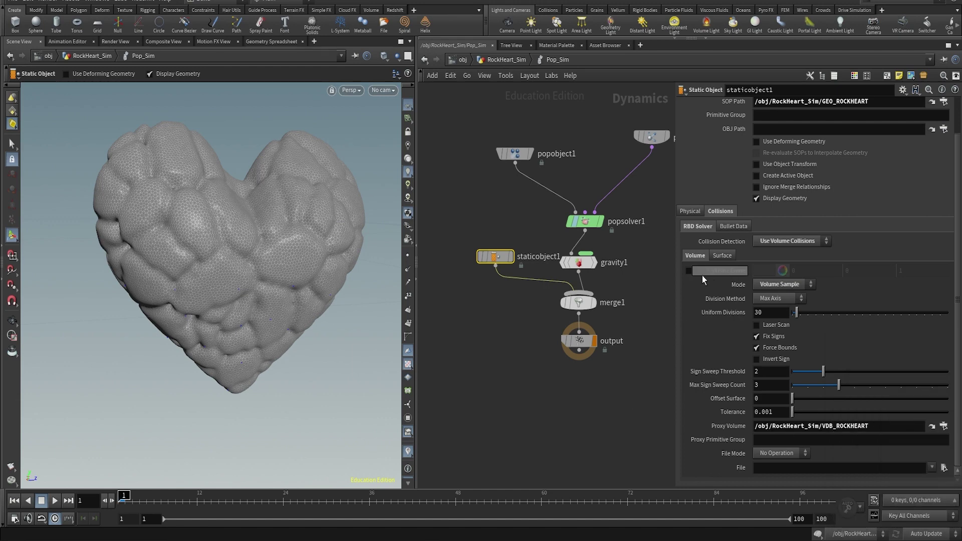
Check staticobject1's Collision Guide with and without its display geometry, and restore the original display settings
{"action": "left_click", "coordinate": [689, 271]}
{"action": "left_click", "coordinate": [757, 199]}
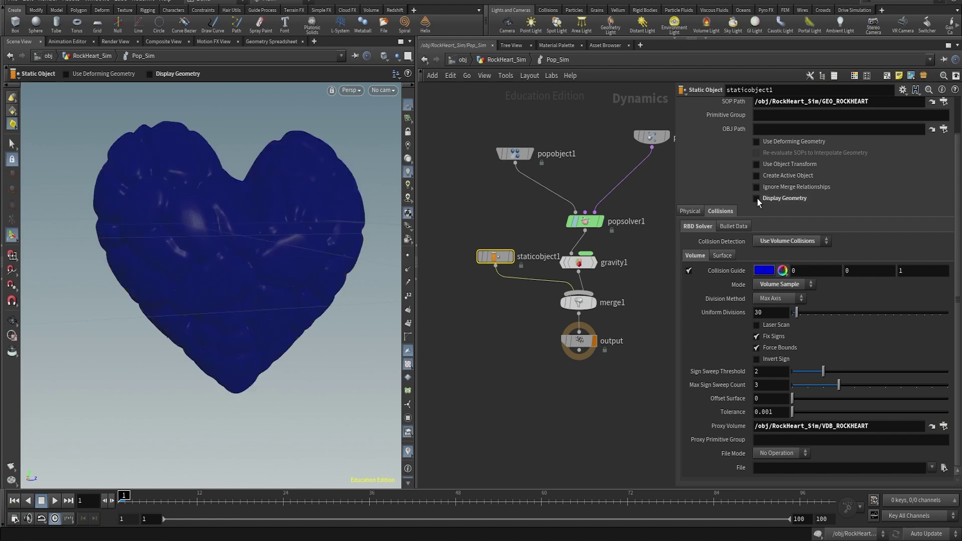
{"action": "left_click", "coordinate": [757, 198]}
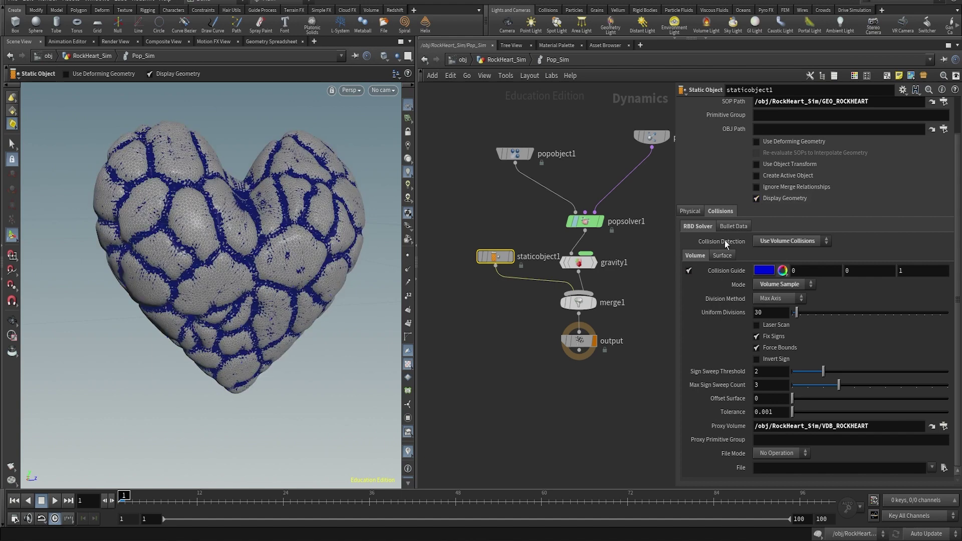
{"action": "left_click", "coordinate": [689, 271]}
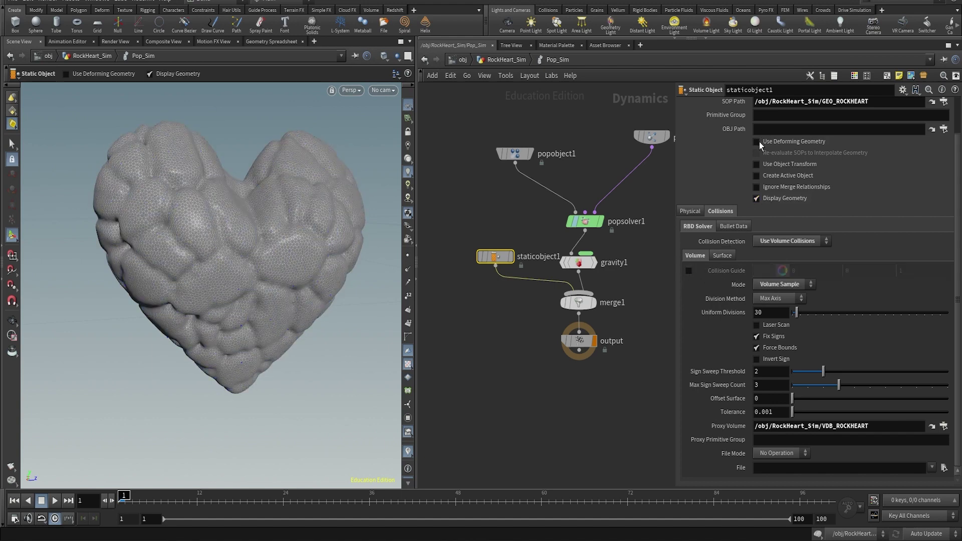
Enable Use Deforming Geometry on staticobject1, test the collisions up to frame 21 and return to the first frame
{"action": "left_click", "coordinate": [757, 141]}
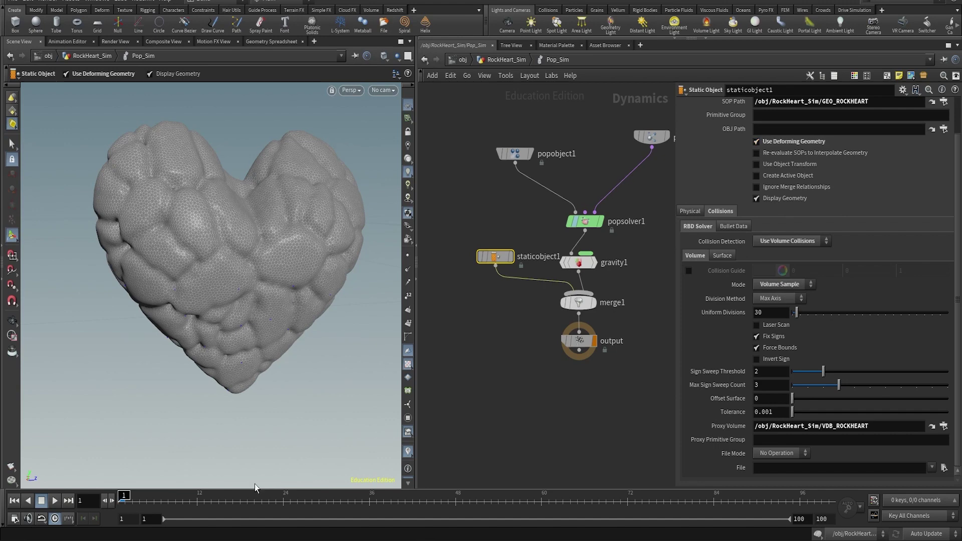
{"action": "left_click", "coordinate": [232, 499]}
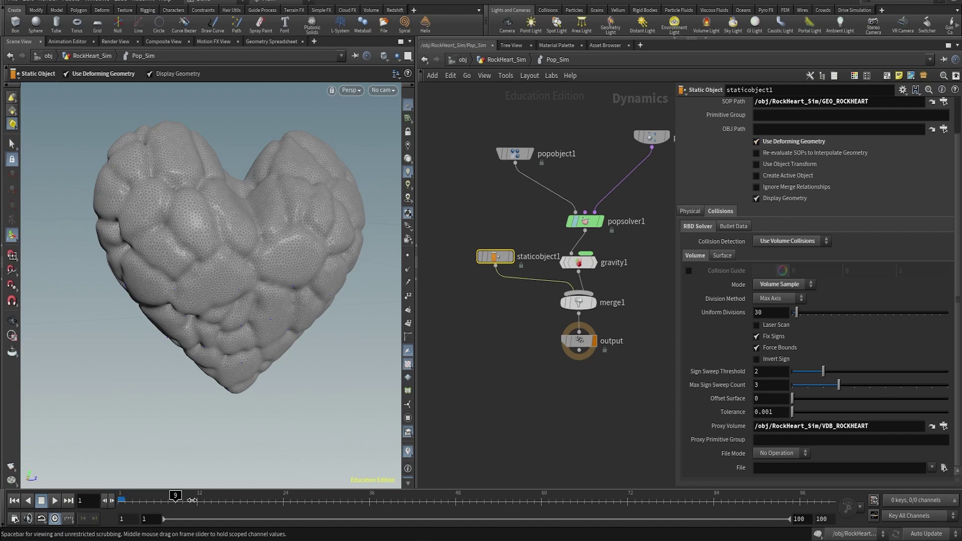
{"action": "left_click", "coordinate": [258, 499]}
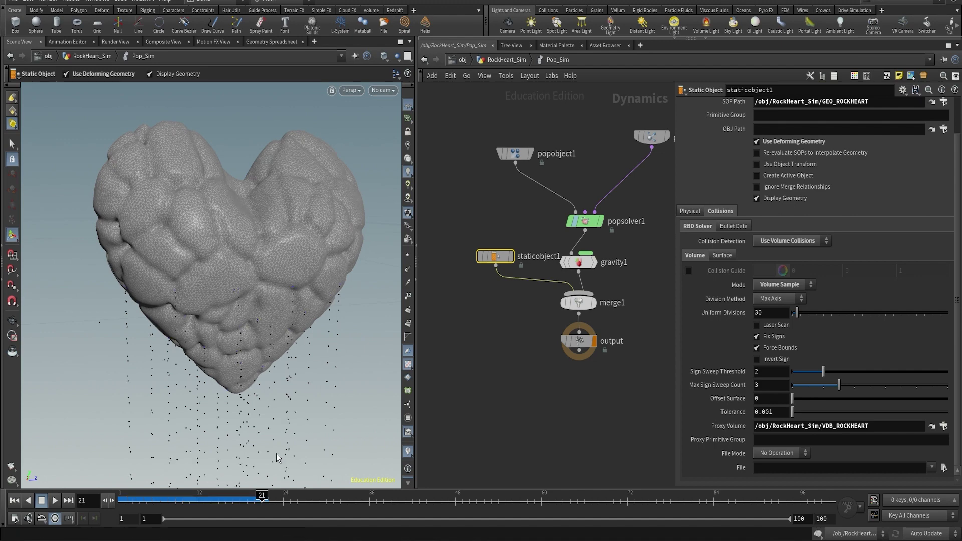
{"action": "key", "text": "ctrl+Up"}
Move popsource1 level with popobject1 to tidy the network
{"action": "left_click", "coordinate": [529, 342]}
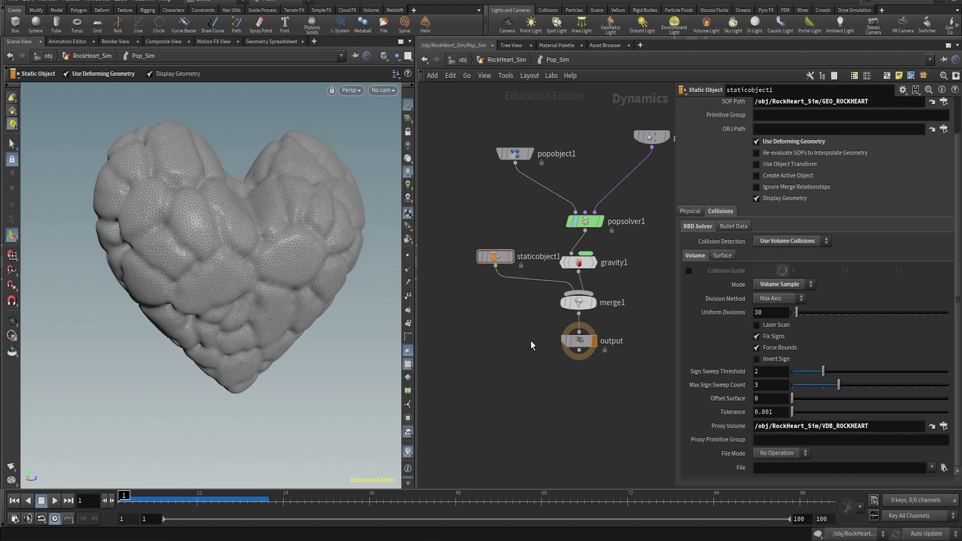
{"action": "middle_click_drag", "start_coordinate": [529, 342], "coordinate": [497, 391]}
{"action": "left_click", "coordinate": [621, 187]}
{"action": "left_click_drag", "start_coordinate": [620, 188], "coordinate": [590, 205]}
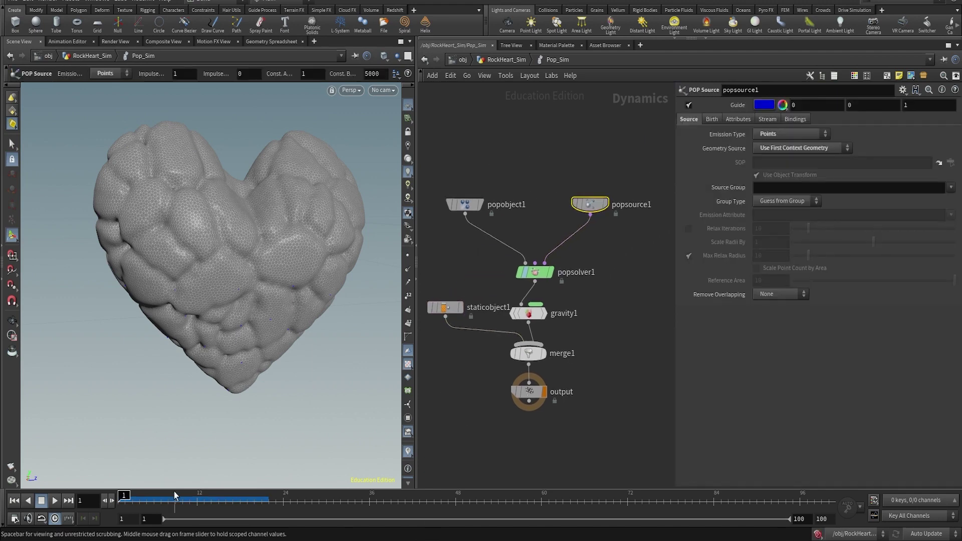
Check the falling particles up to frame 21, then display unpack1 and scrub its heart animation through about frame 29
{"action": "left_click_drag", "start_coordinate": [163, 497], "coordinate": [262, 497]}
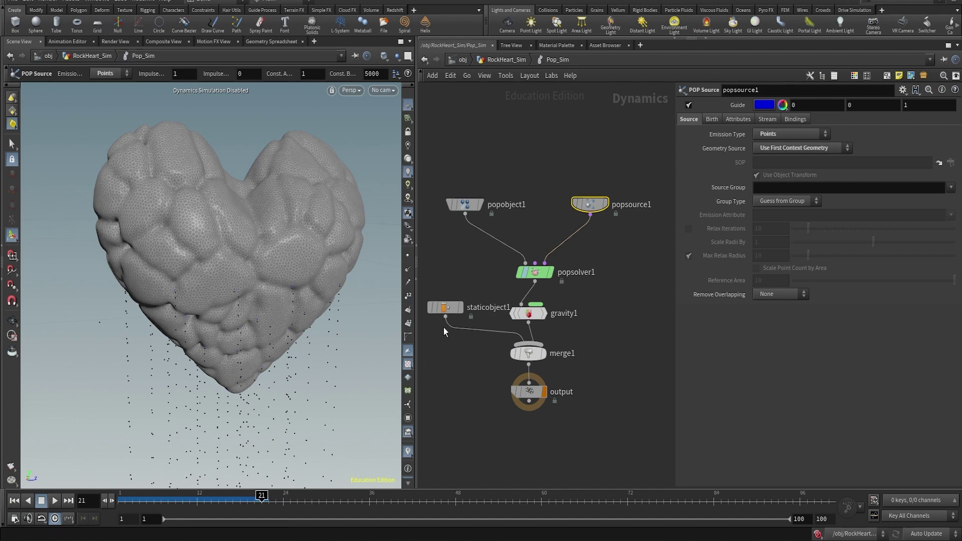
{"action": "left_click", "coordinate": [444, 307]}
{"action": "key", "text": "u"}
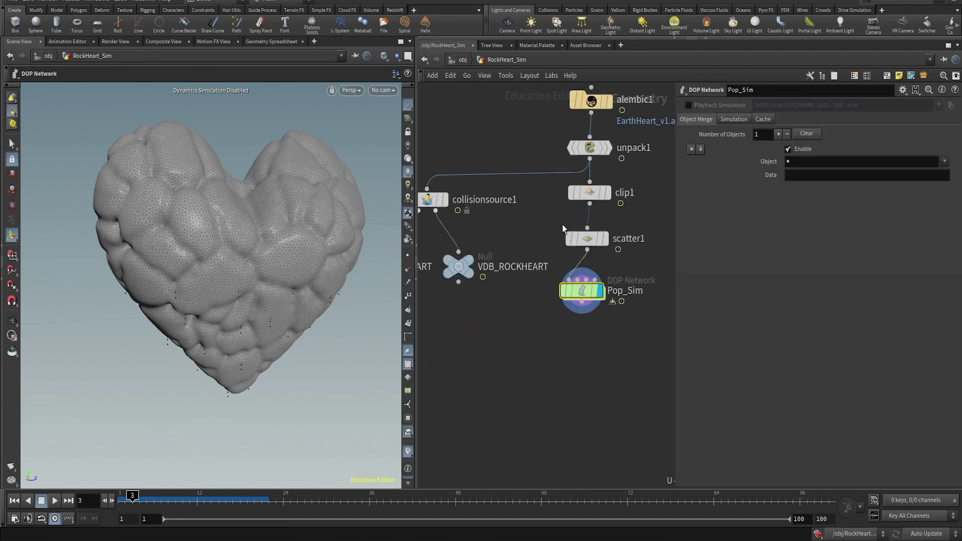
{"action": "left_click", "coordinate": [587, 239]}
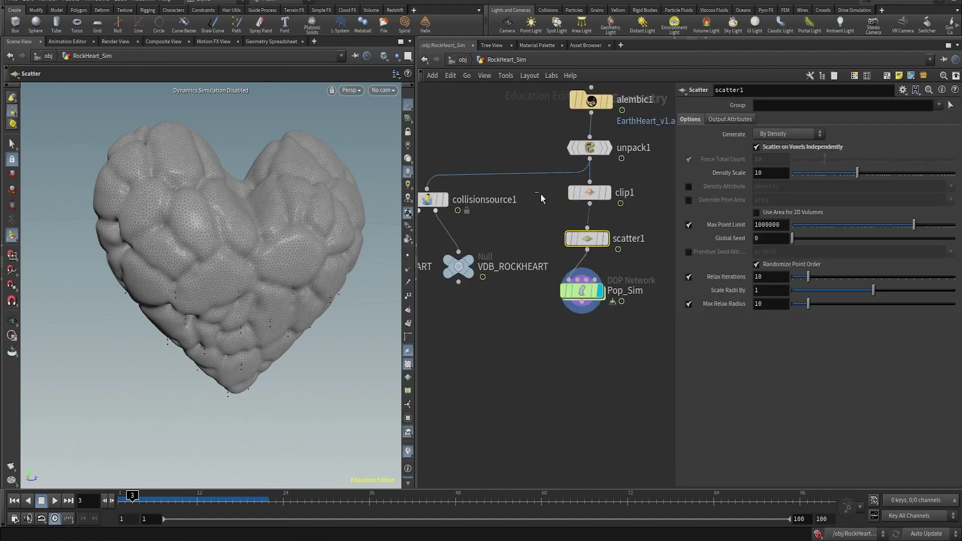
{"action": "left_click", "coordinate": [571, 149]}
{"action": "left_click", "coordinate": [226, 496]}
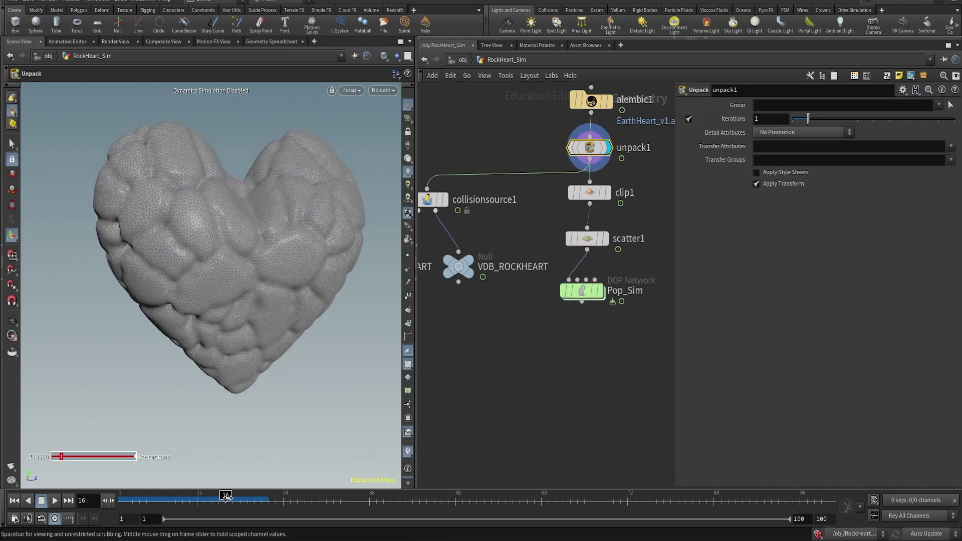
{"action": "left_click_drag", "start_coordinate": [226, 496], "coordinate": [316, 511]}
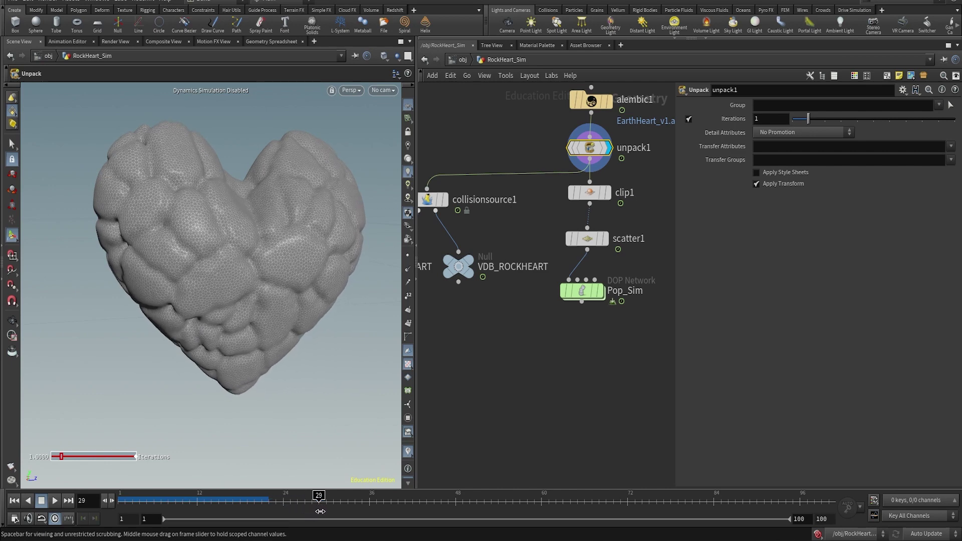
{"action": "mouse_move", "coordinate": [320, 511]}
{"action": "left_mouse_down"}
{"action": "mouse_move", "coordinate": [261, 511]}
{"action": "mouse_move", "coordinate": [355, 520]}
{"action": "mouse_move", "coordinate": [271, 520]}
{"action": "mouse_move", "coordinate": [309, 518]}
{"action": "left_mouse_up"}
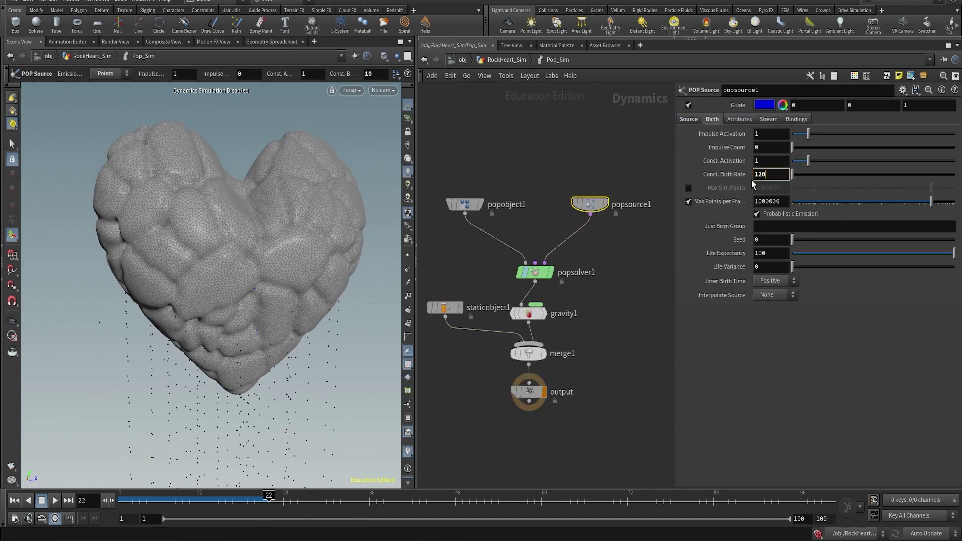
Set popsource1's Const. Birth Rate to 20
{"action": "key", "text": "Return"}
{"action": "left_click_drag", "start_coordinate": [772, 176], "coordinate": [720, 176]}
{"action": "type", "text": "20"}
{"action": "key", "text": "Return"}
Keyframe popsource1's Const. Activation at 0 on frame 22 and at 1 on frame 23
{"action": "left_click_drag", "start_coordinate": [802, 162], "coordinate": [786, 164]}
{"action": "left_click", "coordinate": [762, 162], "text": "alt"}
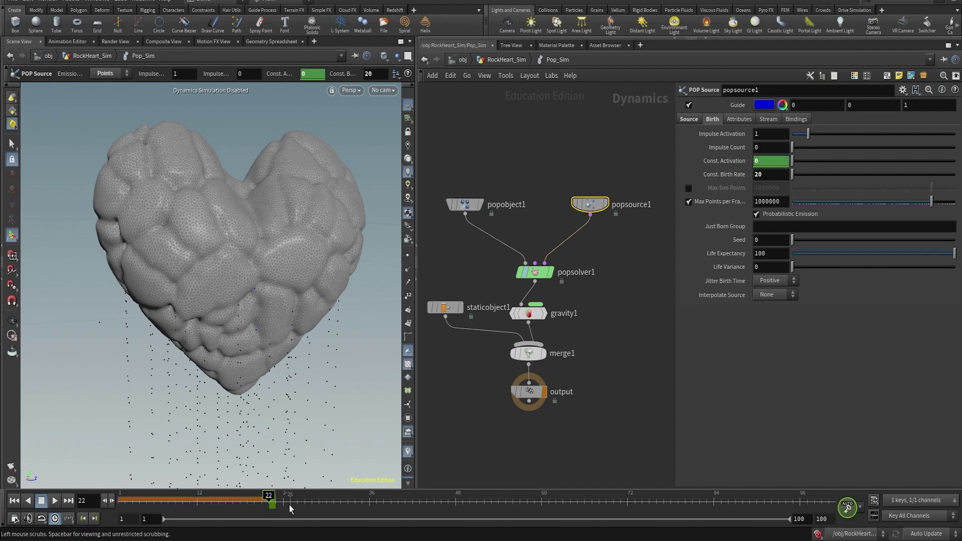
{"action": "left_click_drag", "start_coordinate": [271, 502], "coordinate": [275, 509]}
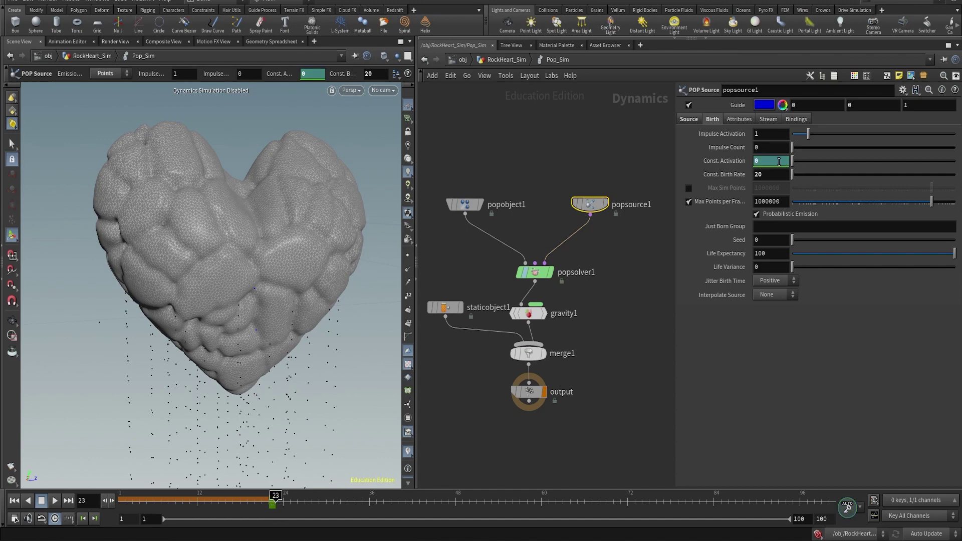
{"action": "type", "text": "1"}
{"action": "key", "text": "Return"}
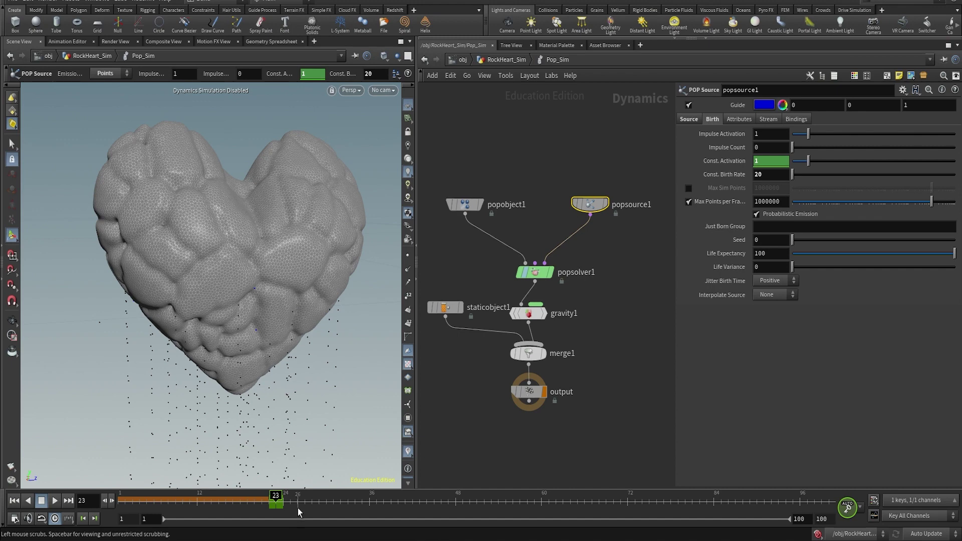
Keyframe Const. Activation at 1 on frame 28 and at 0 on the following frame
{"action": "left_click", "coordinate": [312, 505]}
{"action": "left_click", "coordinate": [729, 162], "text": "alt"}
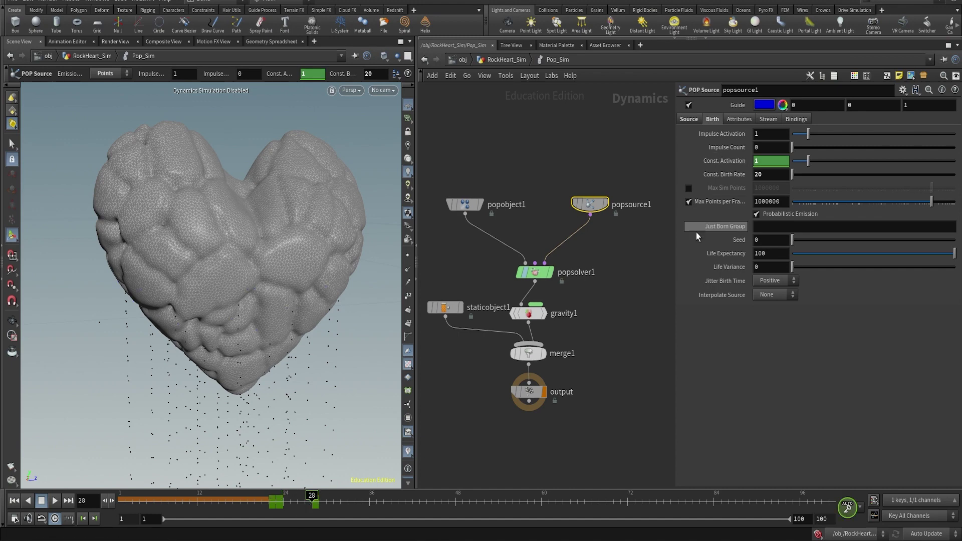
{"action": "mouse_move", "coordinate": [301, 506]}
{"action": "left_mouse_down"}
{"action": "mouse_move", "coordinate": [270, 510]}
{"action": "mouse_move", "coordinate": [317, 509]}
{"action": "left_mouse_up"}
{"action": "scroll", "coordinate": [744, 166], "scroll_direction": "down", "scroll_amount": 1}
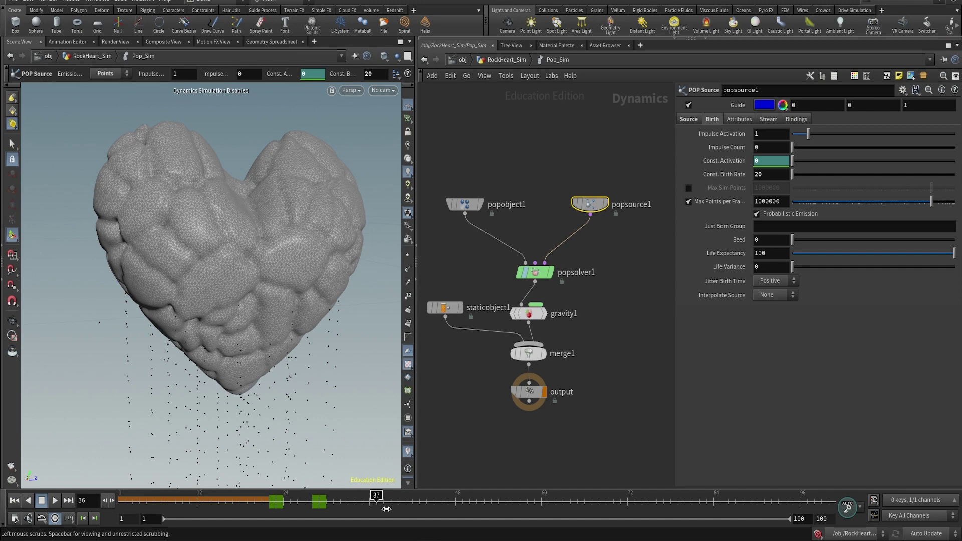
Repeat the Const. Activation on/off keys beyond frame 37 and shift the selected keys to adjust the emission timing
{"action": "left_click_drag", "start_coordinate": [387, 509], "coordinate": [596, 505]}
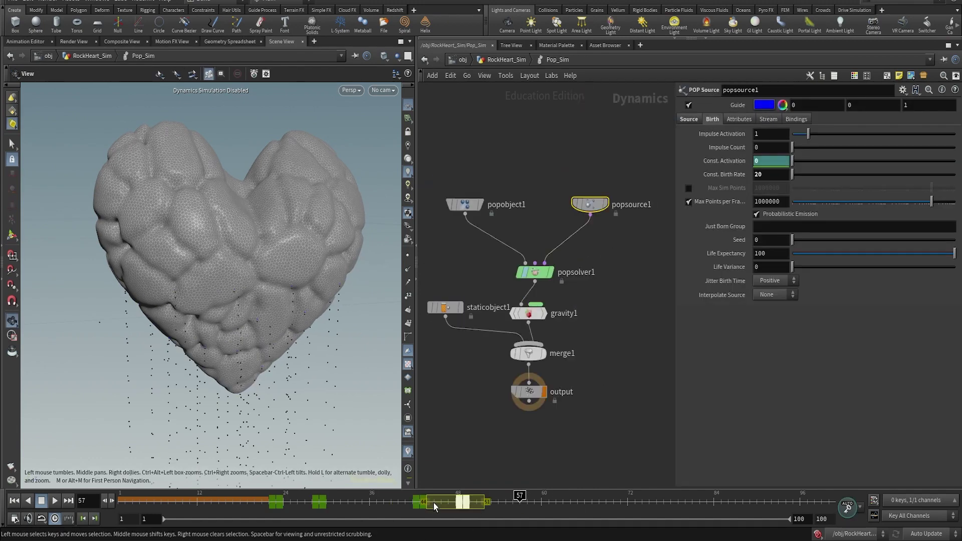
{"action": "middle_click_drag", "start_coordinate": [534, 504], "coordinate": [512, 506]}
{"action": "left_click", "coordinate": [410, 509]}
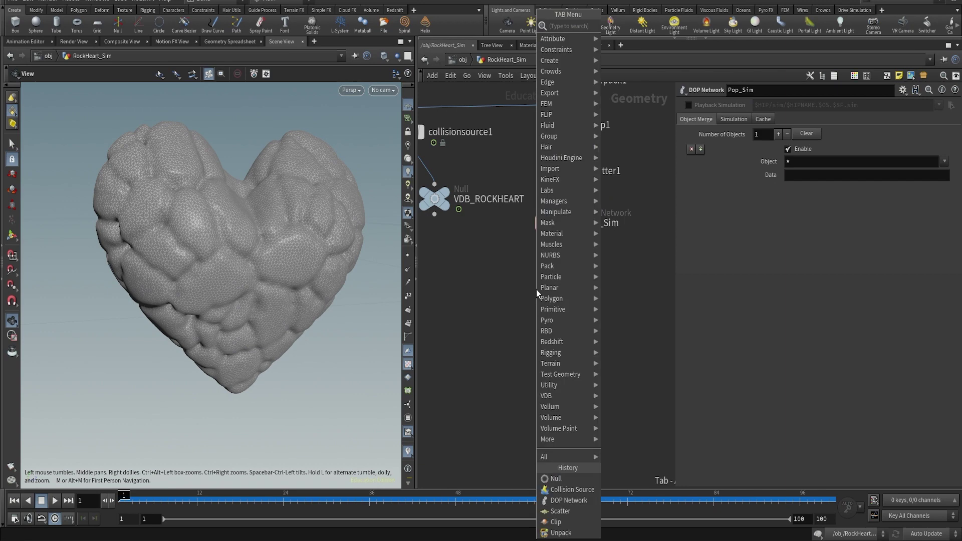
Add a Copy to Points node below Pop_Sim and connect Pop_Sim to its target points input
{"action": "type", "text": "copy to"}
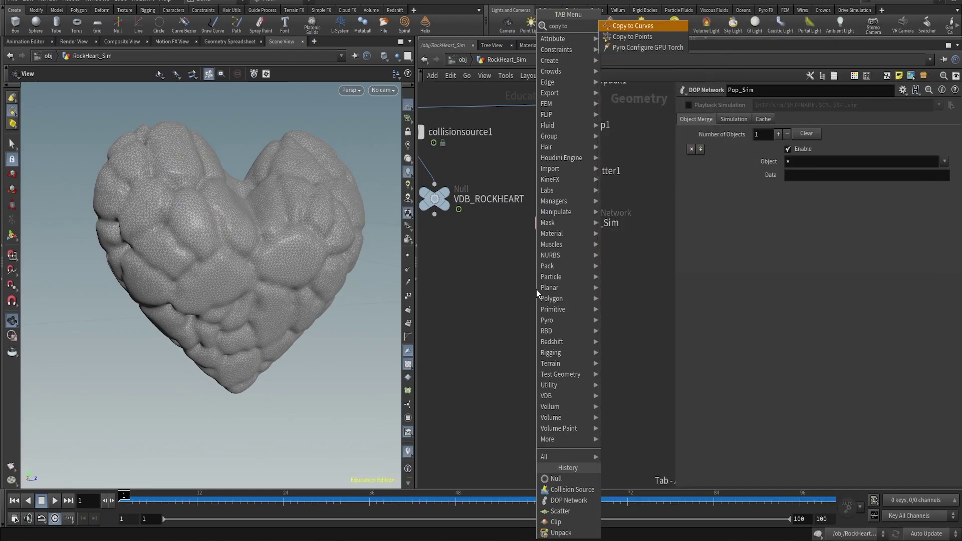
{"action": "key", "text": "Down"}
{"action": "key", "text": "Return"}
{"action": "left_click", "coordinate": [512, 342]}
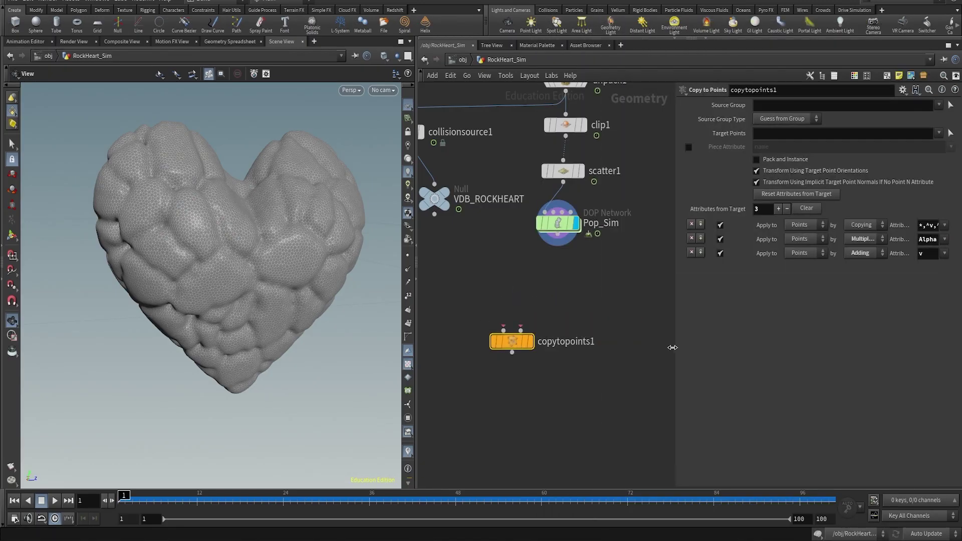
{"action": "left_click_drag", "start_coordinate": [674, 349], "coordinate": [739, 348]}
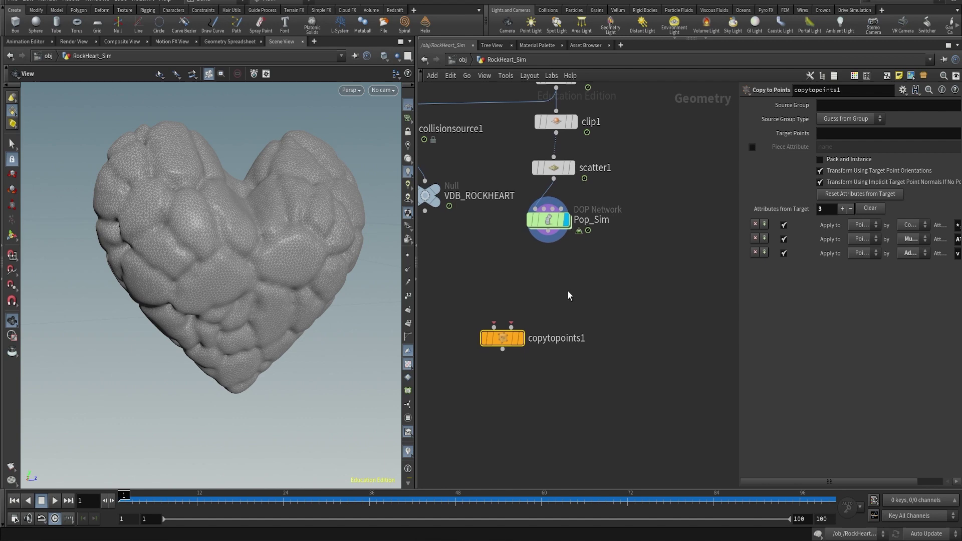
{"action": "mouse_move", "coordinate": [511, 330]}
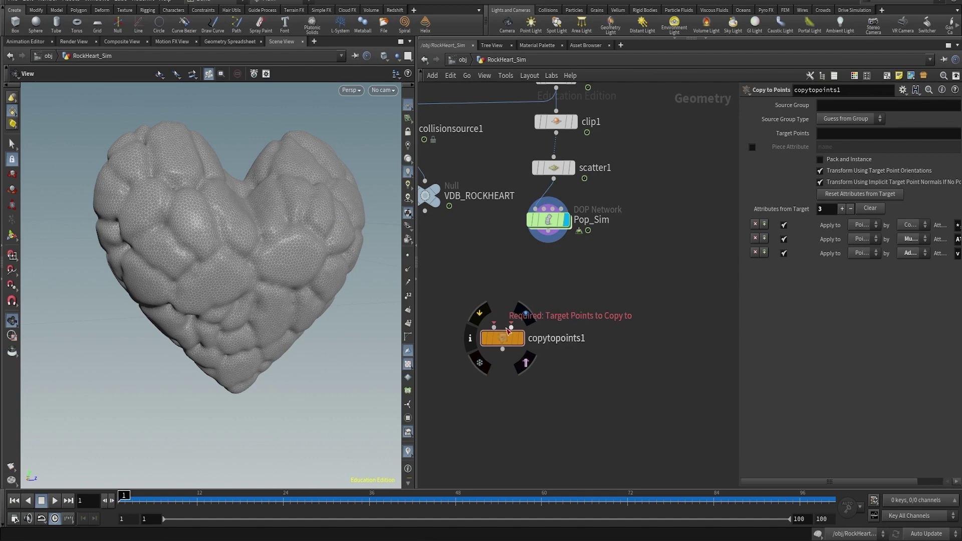
{"action": "left_click", "coordinate": [511, 328]}
{"action": "left_click", "coordinate": [548, 232]}
{"action": "left_click_drag", "start_coordinate": [500, 339], "coordinate": [503, 378]}
Add a Sphere node beside Pop_Sim and display it in the viewport
{"action": "middle_click_drag", "start_coordinate": [436, 272], "coordinate": [497, 276]}
{"action": "key", "text": "Tab"}
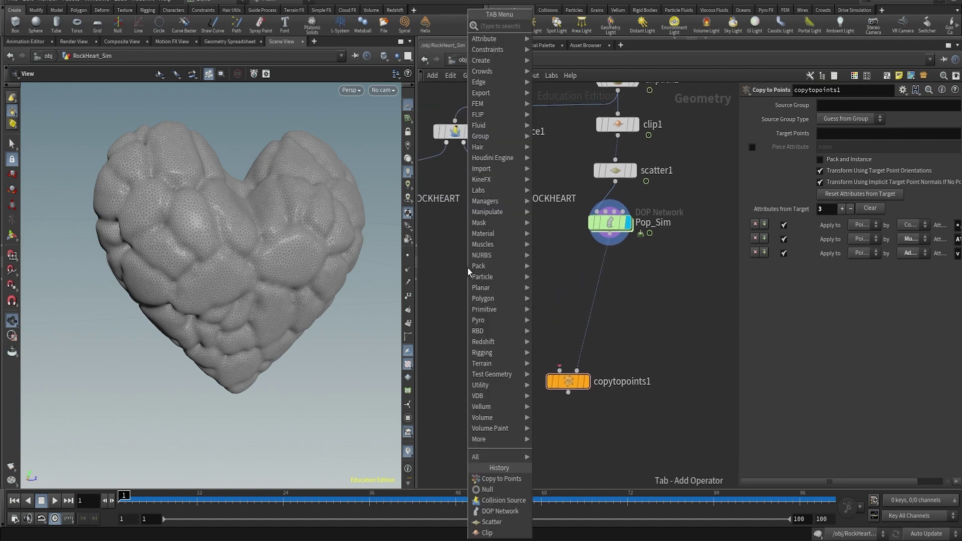
{"action": "type", "text": "sphere"}
{"action": "key", "text": "Return"}
{"action": "left_click", "coordinate": [498, 265]}
{"action": "left_click", "coordinate": [513, 265]}
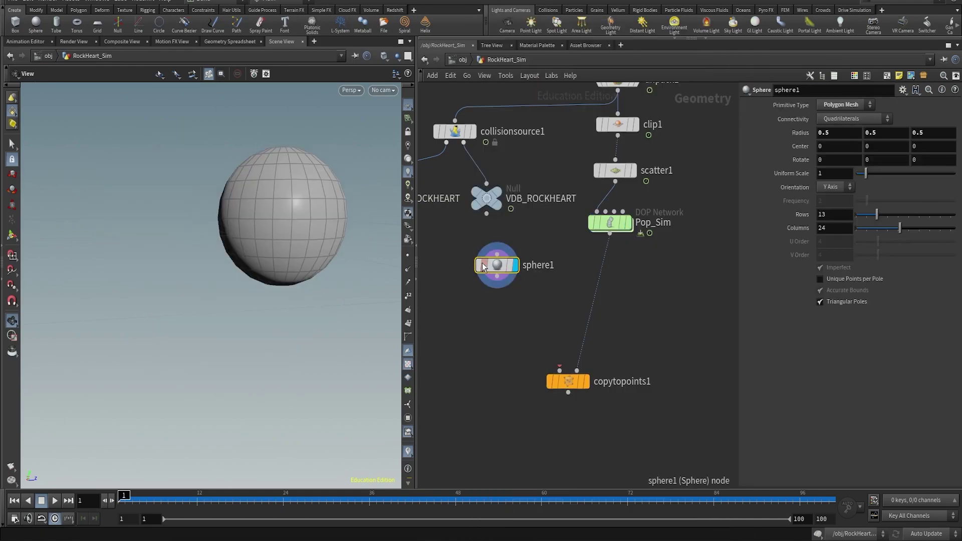
Reduce sphere1 to 5 rows and 5 columns for a low-poly rock shape
{"action": "left_click_drag", "start_coordinate": [900, 228], "coordinate": [862, 230]}
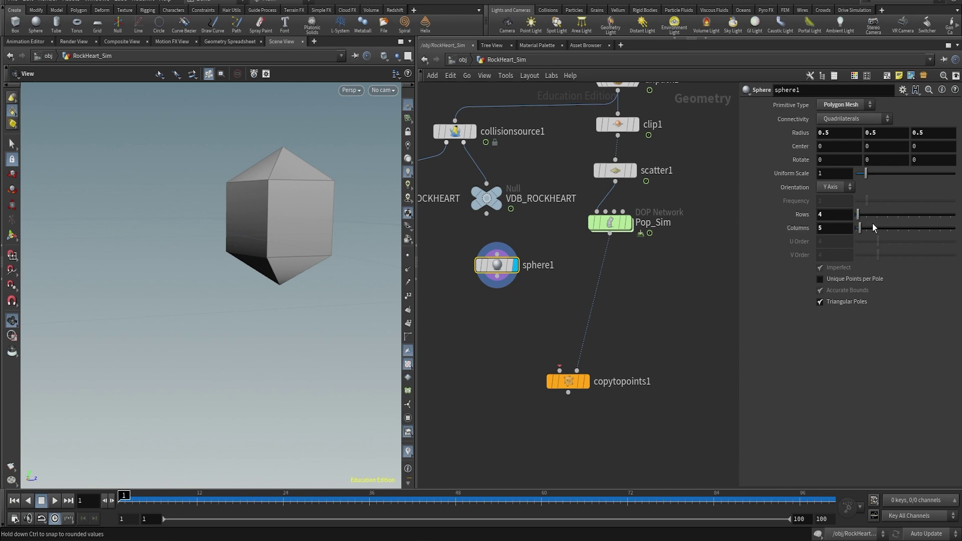
{"action": "left_click_drag", "start_coordinate": [860, 228], "coordinate": [861, 216]}
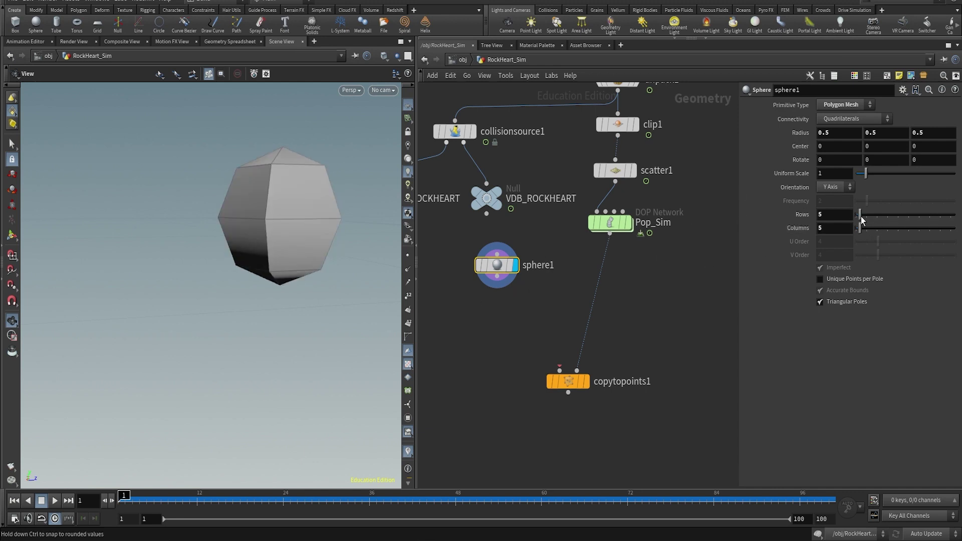
{"action": "left_click_drag", "start_coordinate": [289, 229], "coordinate": [390, 265]}
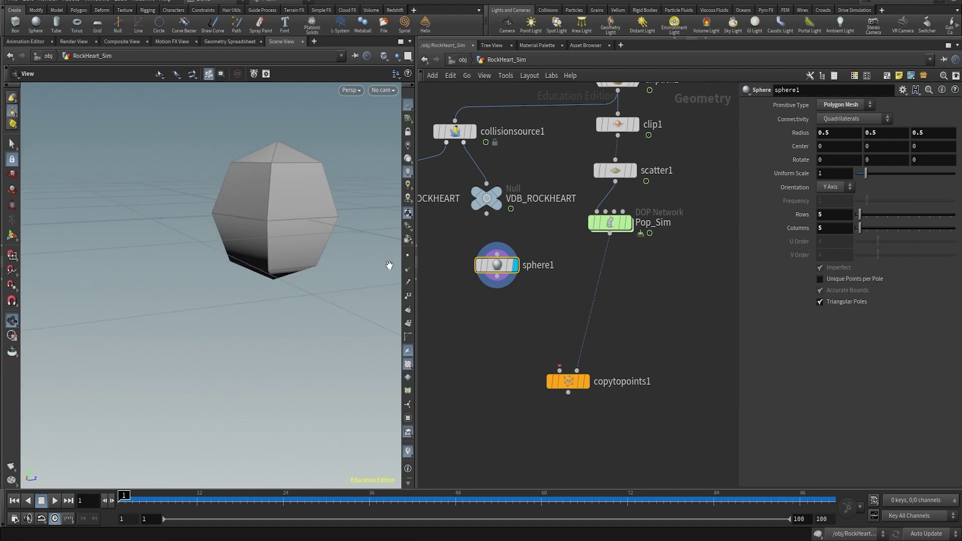
Add an Attribute VOP node directly below sphere1, connected to the sphere's output
{"action": "right_click", "coordinate": [497, 277]}
{"action": "type", "text": "attribvop"}
{"action": "key", "text": "Return"}
{"action": "left_click", "coordinate": [496, 309]}
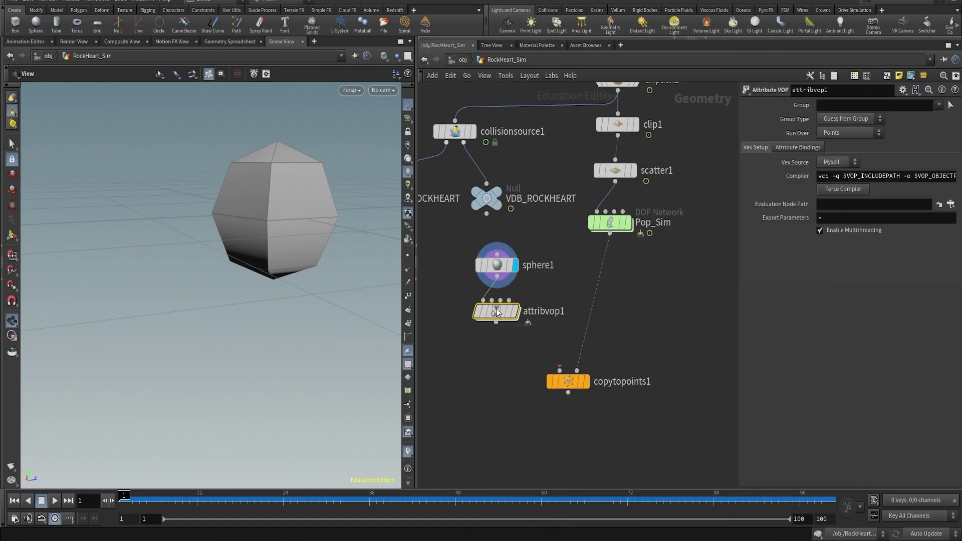
Inside attribvop1, add a Turbulent Noise node and feed the global P into its position input
{"action": "double_click", "coordinate": [496, 311]}
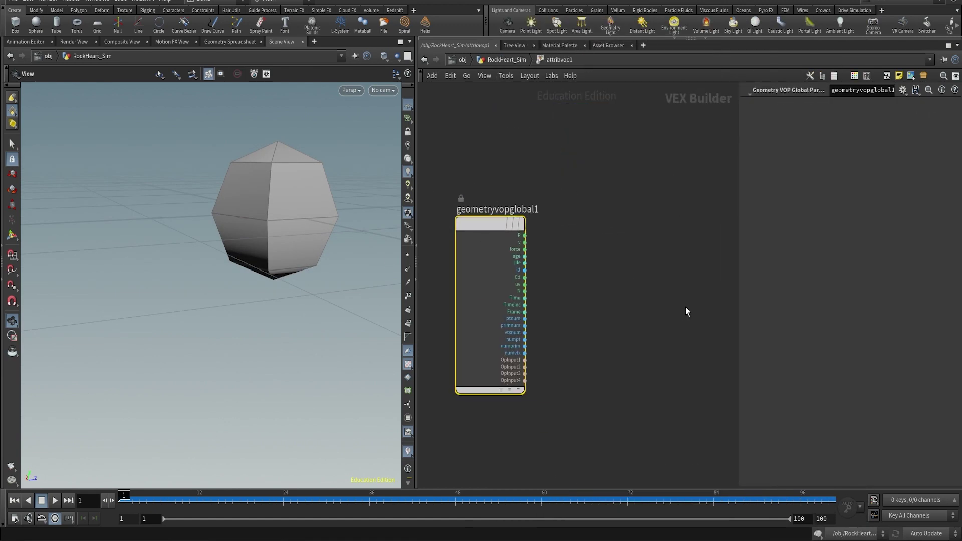
{"action": "key", "text": "Tab"}
{"action": "type", "text": "turbu"}
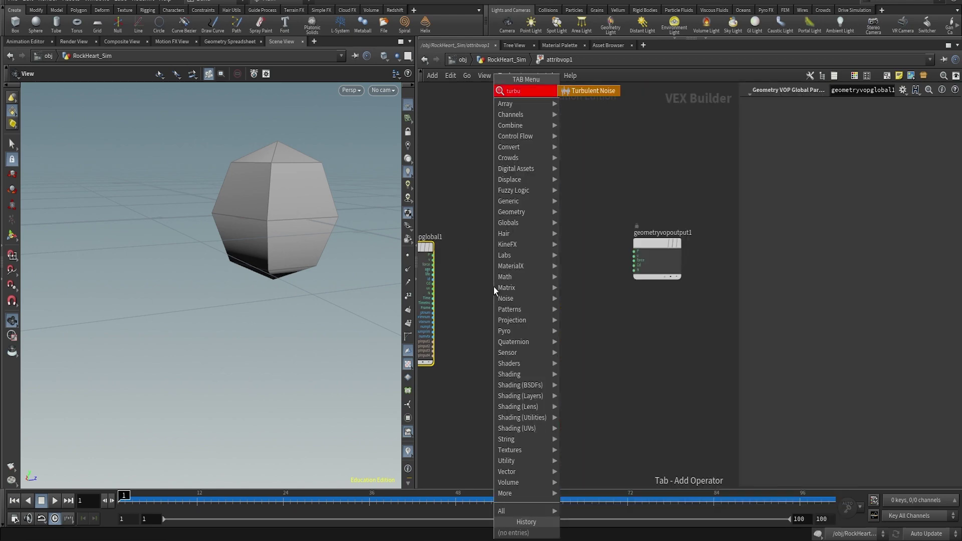
{"action": "key", "text": "Return"}
{"action": "left_click", "coordinate": [499, 300]}
{"action": "left_click", "coordinate": [434, 256]}
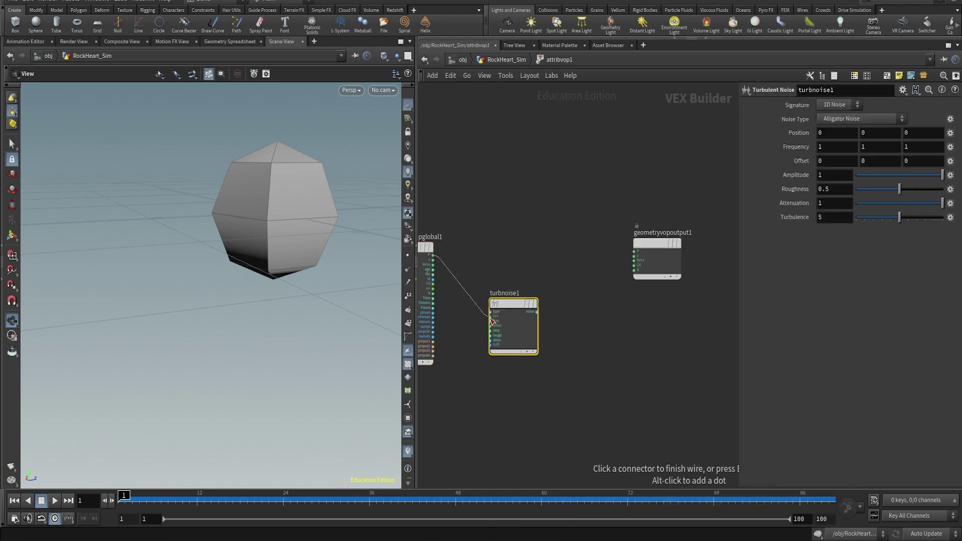
{"action": "left_click", "coordinate": [490, 317]}
Add an Add node combining the global P with the turbulent noise, and connect the sum to the output P
{"action": "left_click", "coordinate": [434, 256]}
{"action": "key", "text": "Tab"}
{"action": "type", "text": "add"}
{"action": "key", "text": "Return"}
{"action": "left_click", "coordinate": [555, 226]}
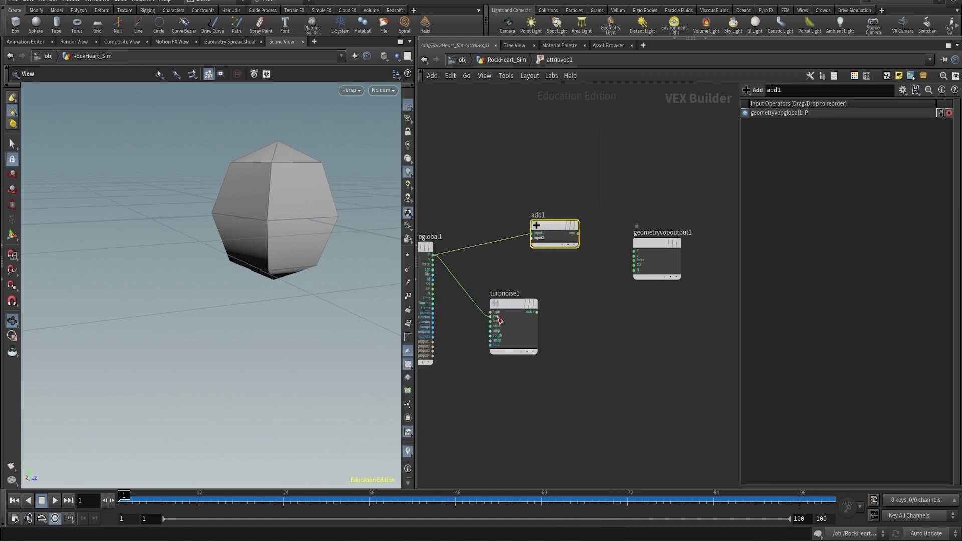
{"action": "left_click_drag", "start_coordinate": [505, 306], "coordinate": [498, 307]}
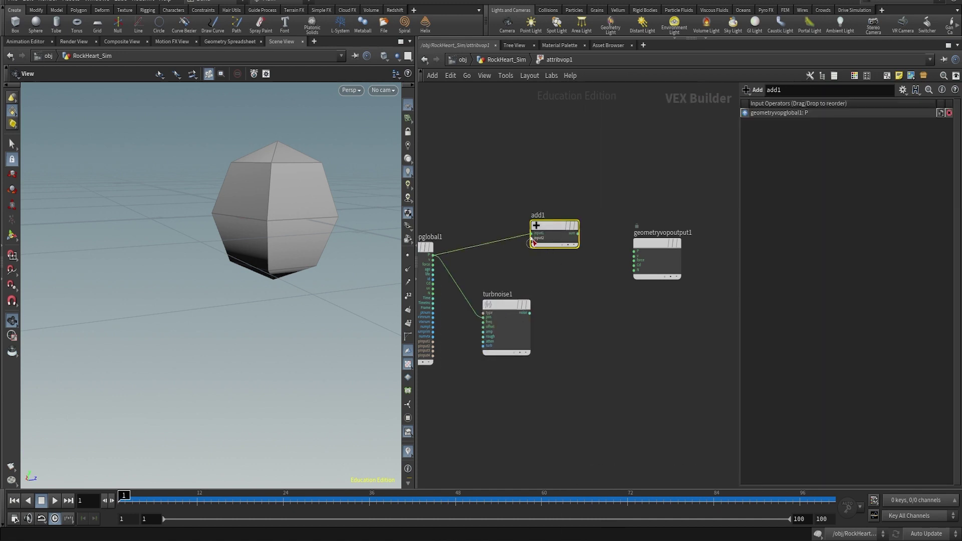
{"action": "left_click_drag", "start_coordinate": [534, 242], "coordinate": [530, 312]}
{"action": "left_click", "coordinate": [578, 234]}
{"action": "left_click", "coordinate": [634, 250]}
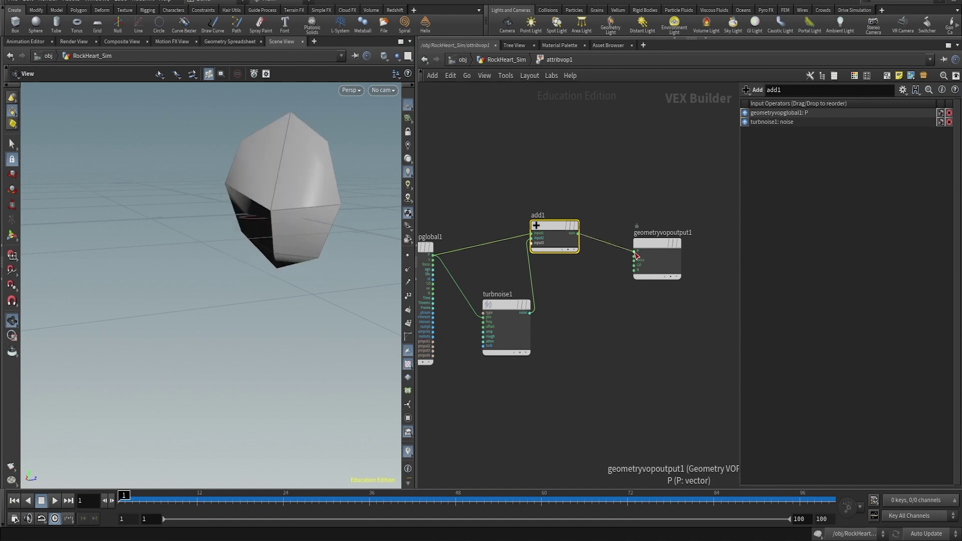
Set turbnoise1's Frequency to 1.2 on all three axes
{"action": "left_click", "coordinate": [506, 304]}
{"action": "left_click_drag", "start_coordinate": [266, 151], "coordinate": [248, 146]}
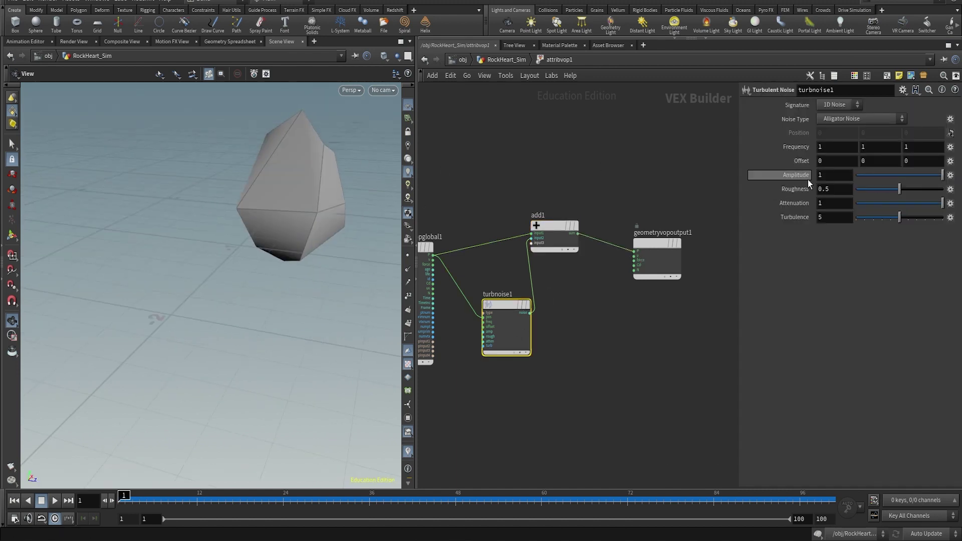
{"action": "middle_click_drag", "start_coordinate": [821, 174], "coordinate": [821, 149]}
{"action": "left_click_drag", "start_coordinate": [165, 183], "coordinate": [210, 182]}
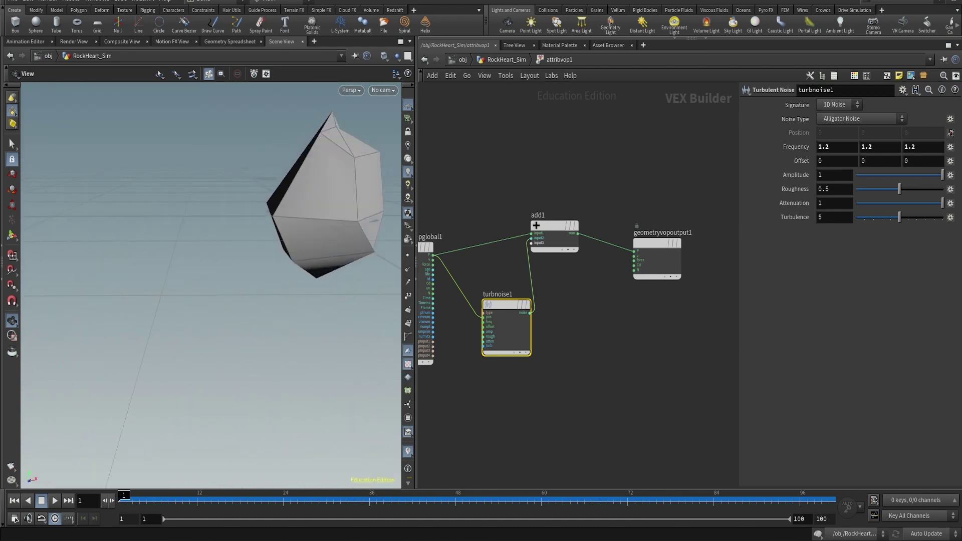
Connect attribvop1 to copytopoints1's first input, display the copies and inspect them from around the heart
{"action": "key", "text": "u"}
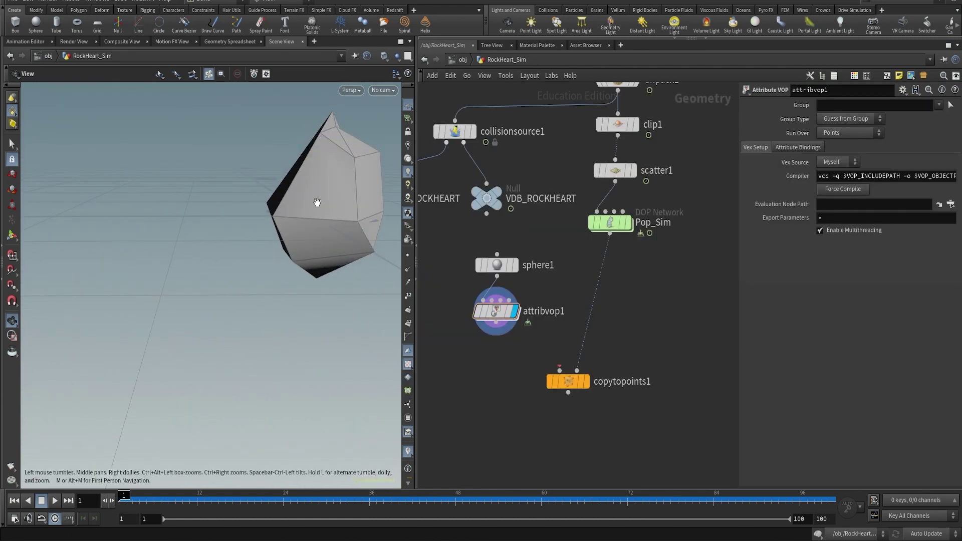
{"action": "left_click", "coordinate": [496, 324]}
{"action": "left_click", "coordinate": [560, 371]}
{"action": "left_click", "coordinate": [585, 381]}
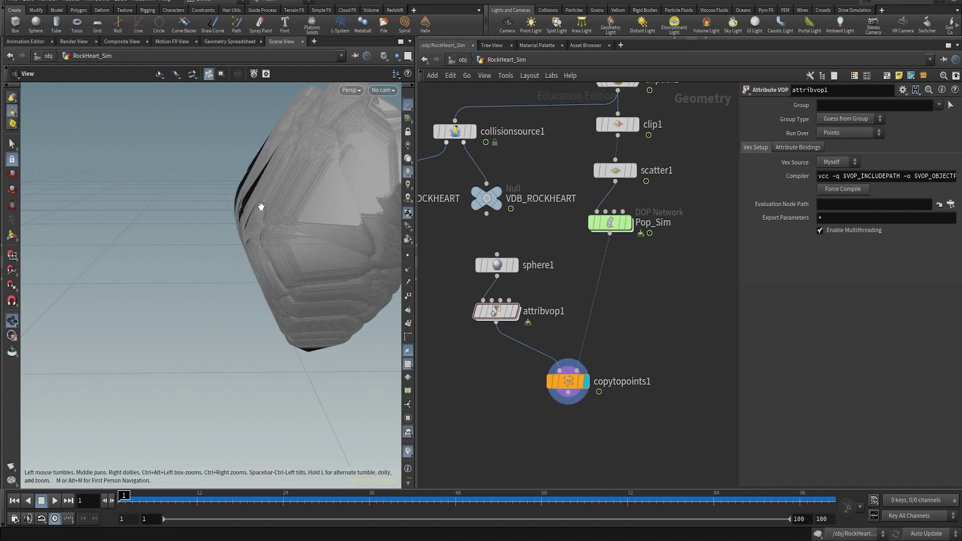
{"action": "right_click_drag", "start_coordinate": [261, 206], "coordinate": [311, 307]}
{"action": "left_click_drag", "start_coordinate": [266, 215], "coordinate": [338, 219]}
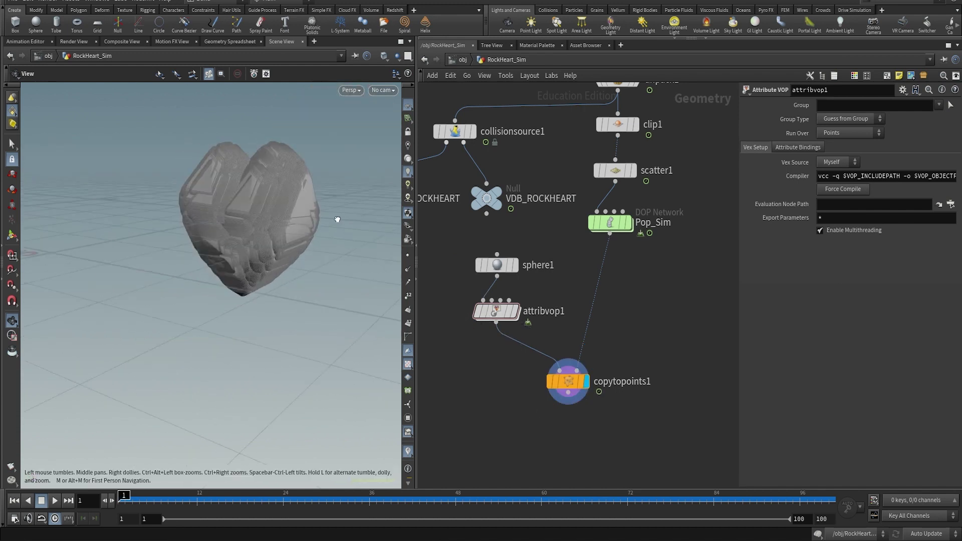
{"action": "mouse_move", "coordinate": [627, 226]}
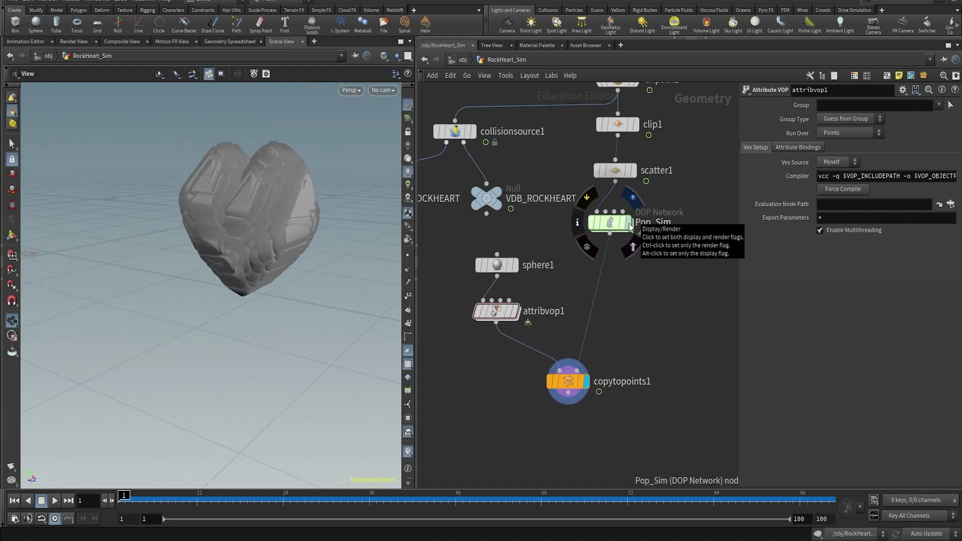
Insert a Transform node between attribvop1 and copytopoints1
{"action": "left_click_drag", "start_coordinate": [236, 175], "coordinate": [259, 174]}
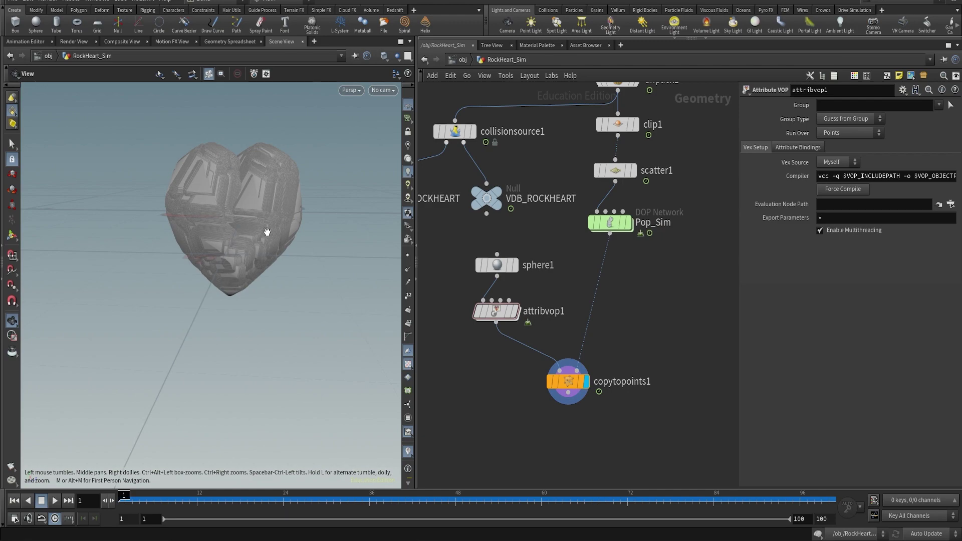
{"action": "key", "text": "Tab"}
{"action": "type", "text": "tranf"}
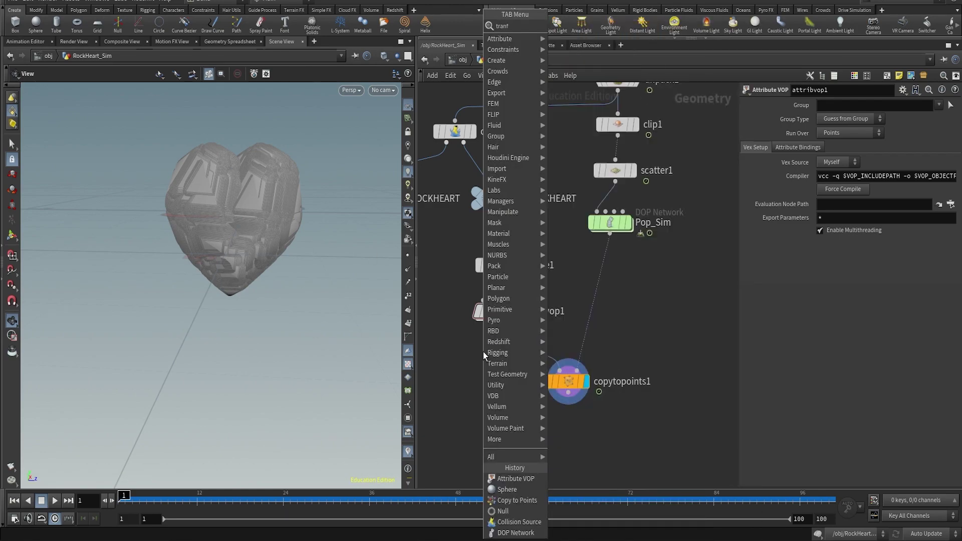
{"action": "key", "text": "Return"}
{"action": "key", "text": "Escape"}
{"action": "key", "text": "Tab"}
{"action": "type", "text": "tr"}
{"action": "key", "text": "BackSpace"}
{"action": "key", "text": "BackSpace"}
{"action": "type", "text": "tr"}
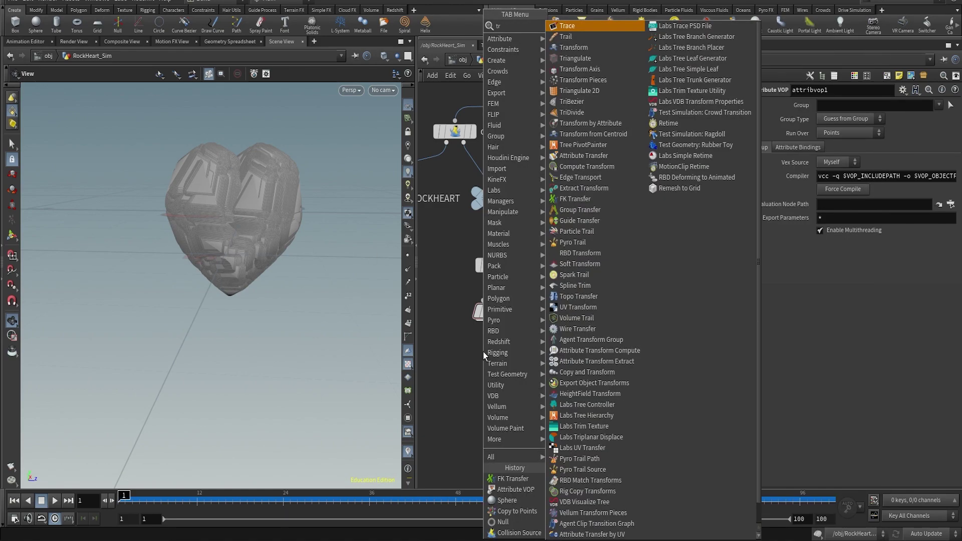
{"action": "type", "text": "ans"}
{"action": "key", "text": "Return"}
{"action": "left_click", "coordinate": [483, 352]}
{"action": "mouse_move", "coordinate": [483, 352]}
{"action": "left_mouse_down"}
{"action": "mouse_move", "coordinate": [522, 347]}
{"action": "mouse_move", "coordinate": [498, 357]}
{"action": "left_mouse_up"}
Set transform1's Uniform Scale to 0.1 and inspect the resized rock copies on the heart
{"action": "left_click", "coordinate": [846, 198]}
{"action": "type", "text": "0.1"}
{"action": "key", "text": "Return"}
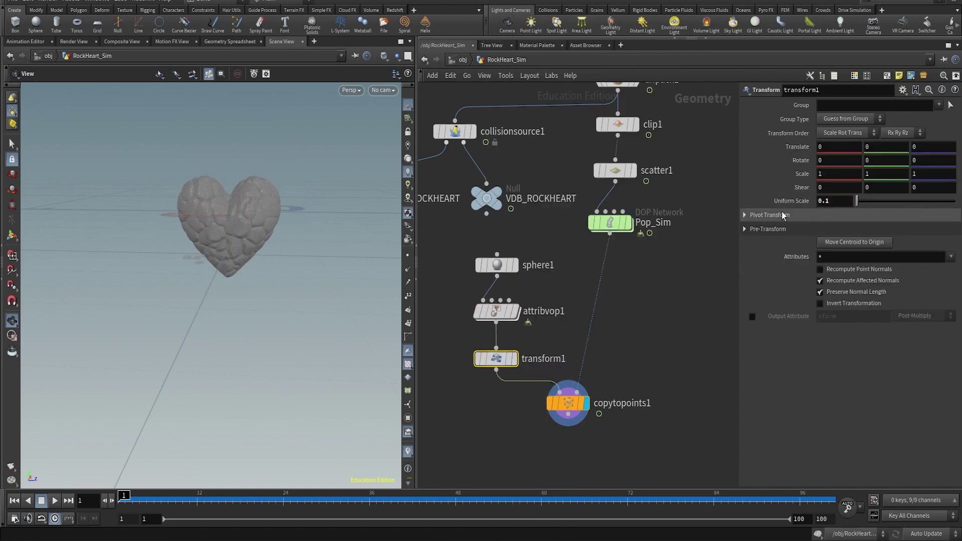
{"action": "key", "text": "f"}
{"action": "left_click_drag", "start_coordinate": [264, 268], "coordinate": [251, 273]}
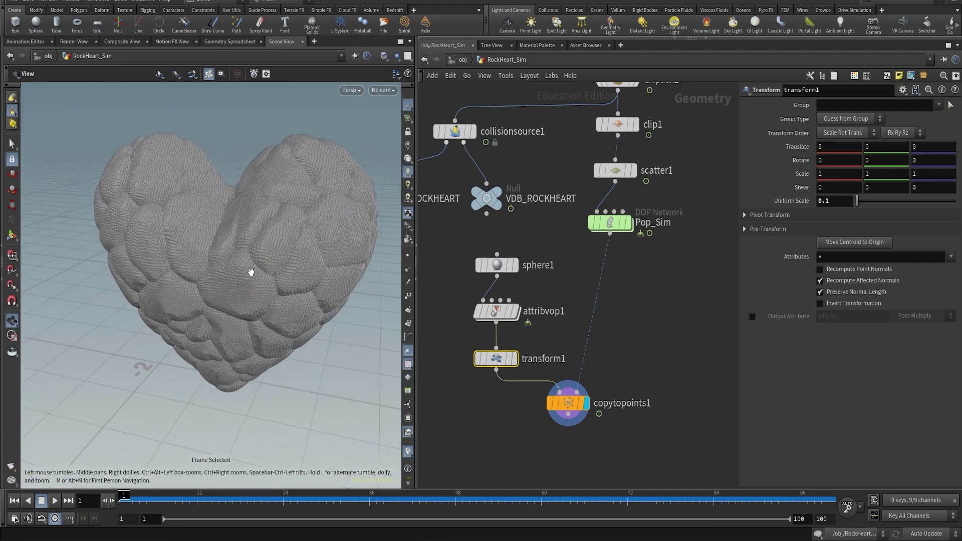
{"action": "mouse_move", "coordinate": [286, 231]}
{"action": "right_mouse_down"}
{"action": "mouse_move", "coordinate": [389, 189]}
{"action": "mouse_move", "coordinate": [283, 230]}
{"action": "right_mouse_up"}
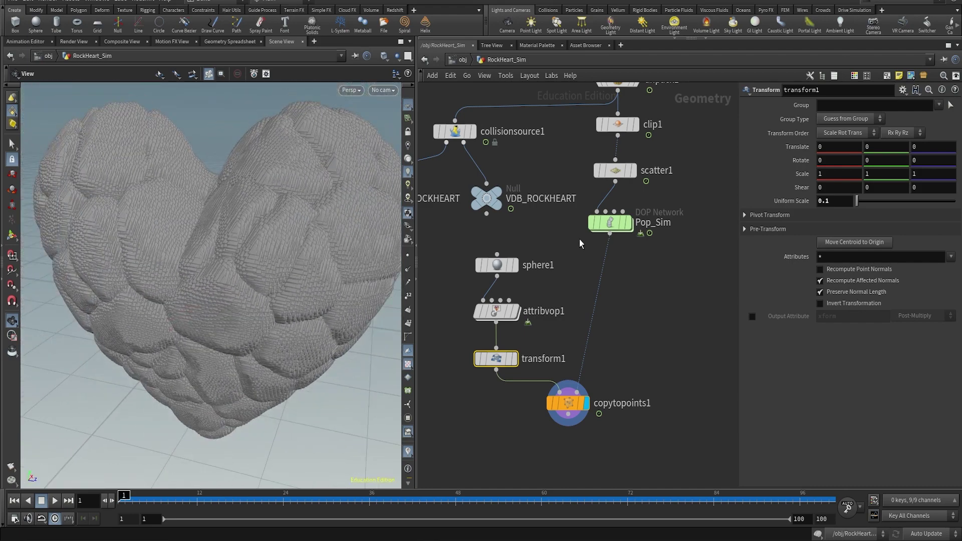
Choose popobject1 as the Object that Pop_Sim merges, so that only the particles are output
{"action": "left_click", "coordinate": [610, 223]}
{"action": "mouse_move", "coordinate": [616, 226]}
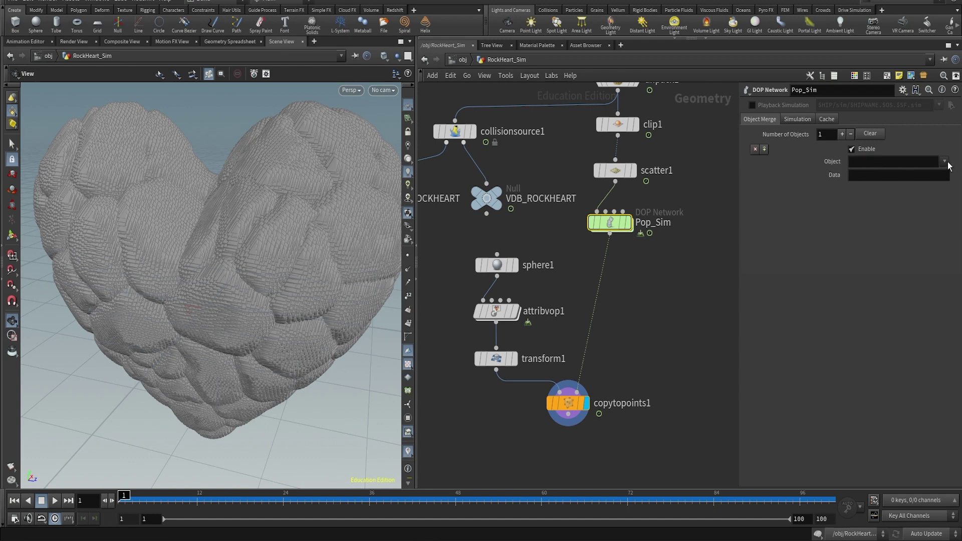
{"action": "left_click", "coordinate": [945, 162]}
{"action": "left_click", "coordinate": [927, 185]}
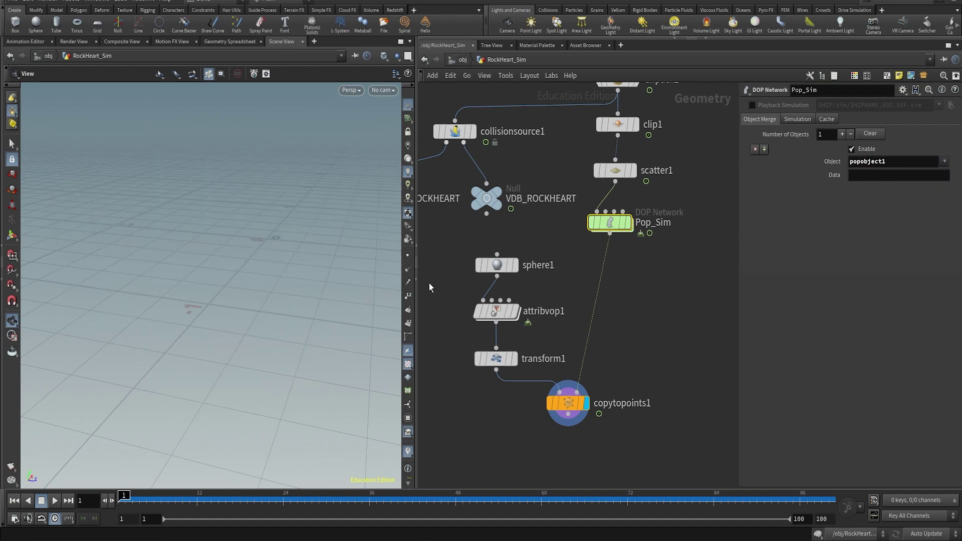
{"action": "left_click_drag", "start_coordinate": [301, 289], "coordinate": [238, 311]}
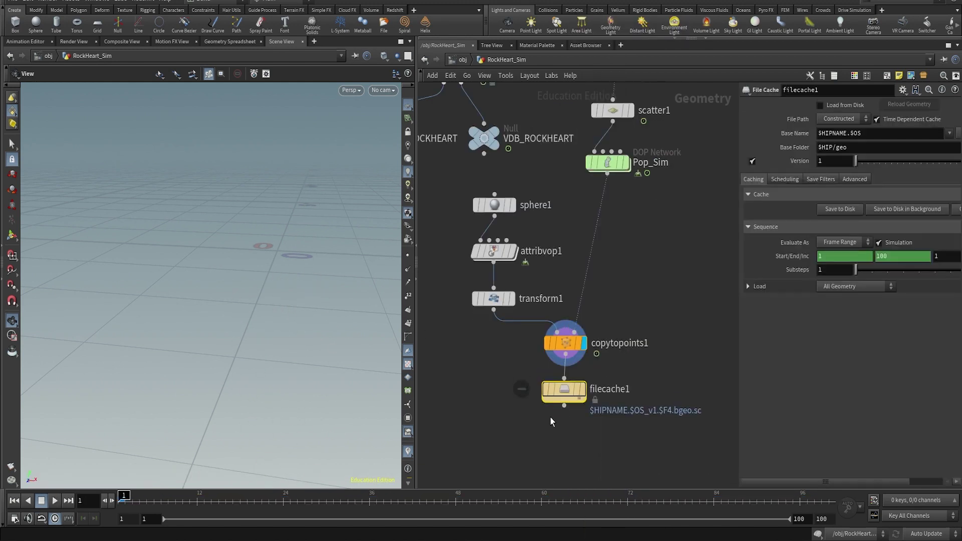
Display filecache1, set its Base Folder to $HIP/geo/rockparticles_cache and save the cache to disk
{"action": "left_click", "coordinate": [582, 390]}
{"action": "left_click_drag", "start_coordinate": [565, 391], "coordinate": [567, 391]}
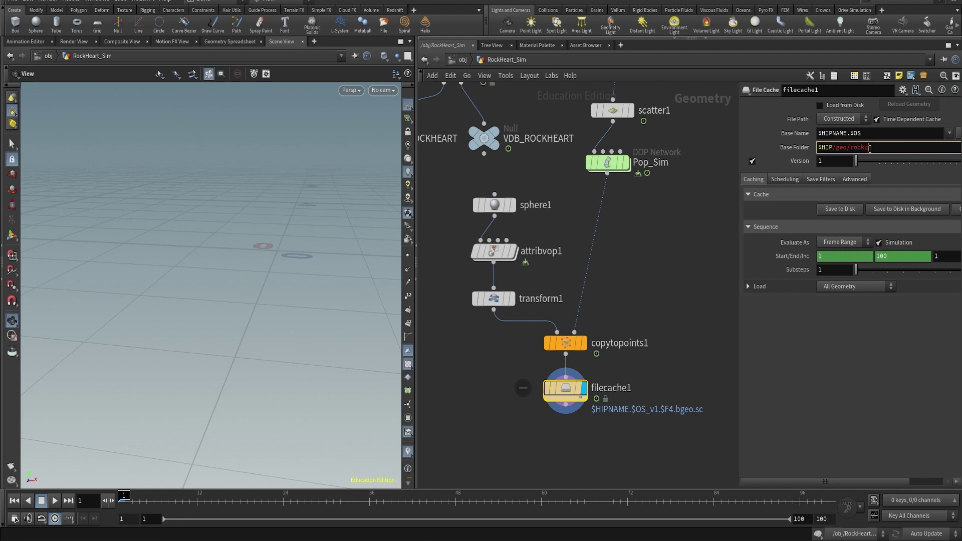
{"action": "type", "text": "he"}
{"action": "key", "text": "Return"}
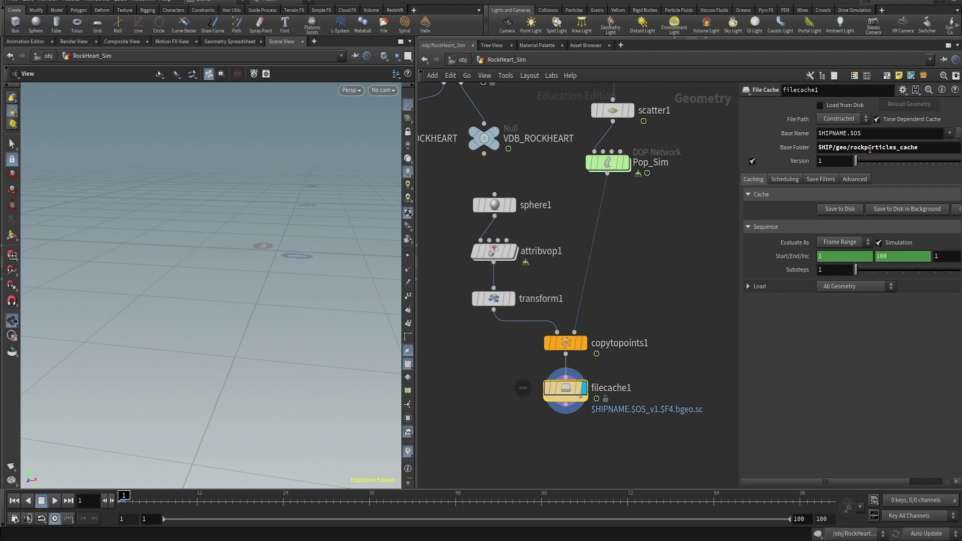
{"action": "left_click", "coordinate": [840, 210]}
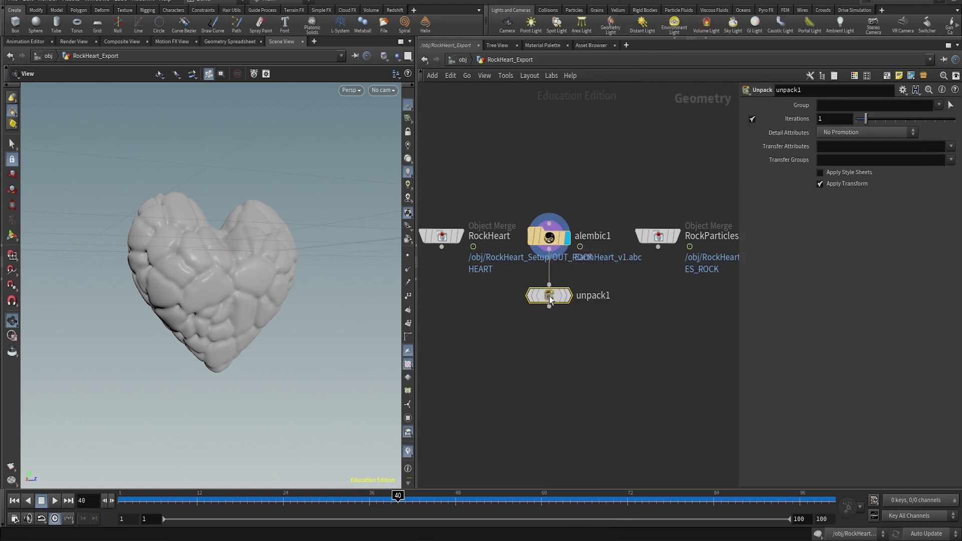
In RockHeart_Export, connect a Material node below unpack1 and display it
{"action": "left_click", "coordinate": [442, 235]}
{"action": "middle_click_drag", "start_coordinate": [446, 240], "coordinate": [520, 226]}
{"action": "middle_click_drag", "start_coordinate": [635, 243], "coordinate": [508, 236]}
{"action": "right_click", "coordinate": [498, 225]}
{"action": "type", "text": "mat"}
{"action": "key", "text": "Return"}
{"action": "left_click", "coordinate": [495, 265]}
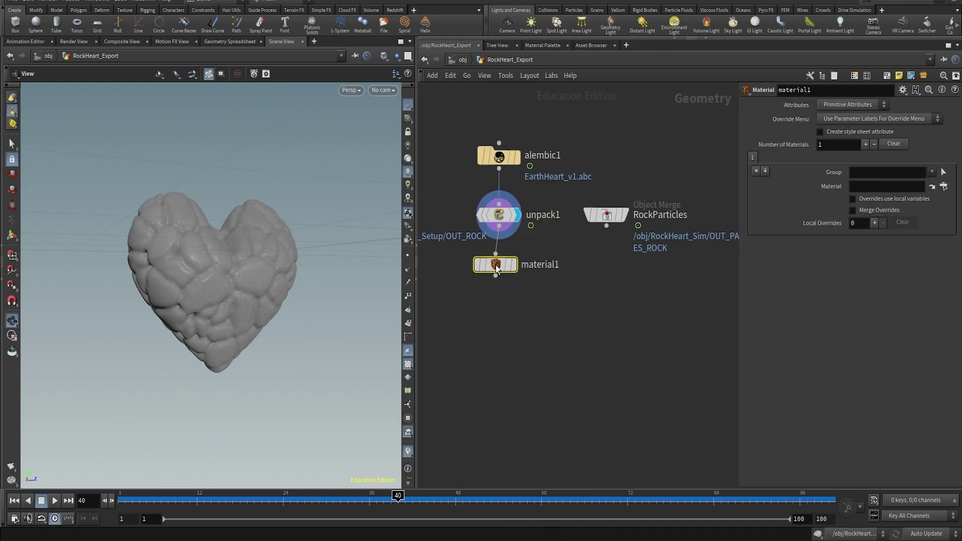
{"action": "left_click", "coordinate": [517, 272]}
Connect a second Material node below the RockParticles object merge
{"action": "right_click", "coordinate": [607, 226]}
{"action": "key", "text": "Return"}
{"action": "left_click", "coordinate": [605, 267]}
{"action": "key", "text": "r"}
{"action": "left_click", "coordinate": [519, 270]}
Open the mat network and examine the cartoon_rock and cartoon_small_rocks material builders
{"action": "left_click", "coordinate": [493, 60]}
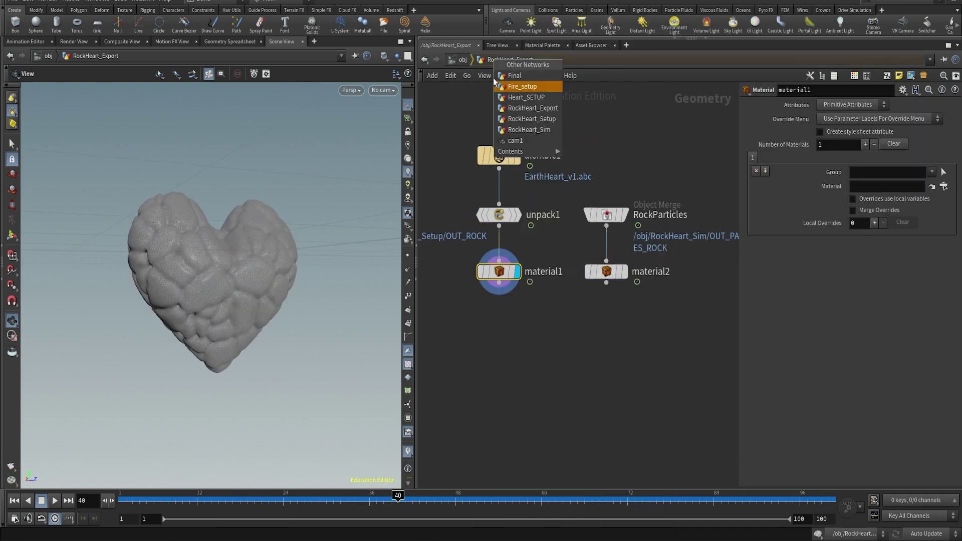
{"action": "left_click", "coordinate": [457, 60]}
{"action": "left_click", "coordinate": [463, 100]}
{"action": "middle_click_drag", "start_coordinate": [575, 340], "coordinate": [472, 274]}
{"action": "left_click_drag", "start_coordinate": [472, 275], "coordinate": [687, 350]}
{"action": "middle_click_drag", "start_coordinate": [539, 247], "coordinate": [524, 217]}
{"action": "left_click", "coordinate": [657, 287]}
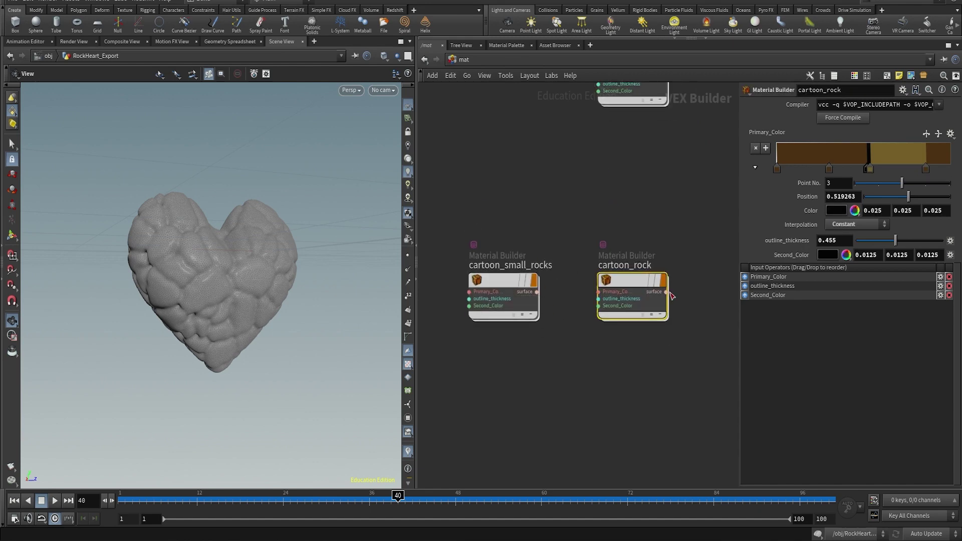
{"action": "left_click", "coordinate": [511, 283]}
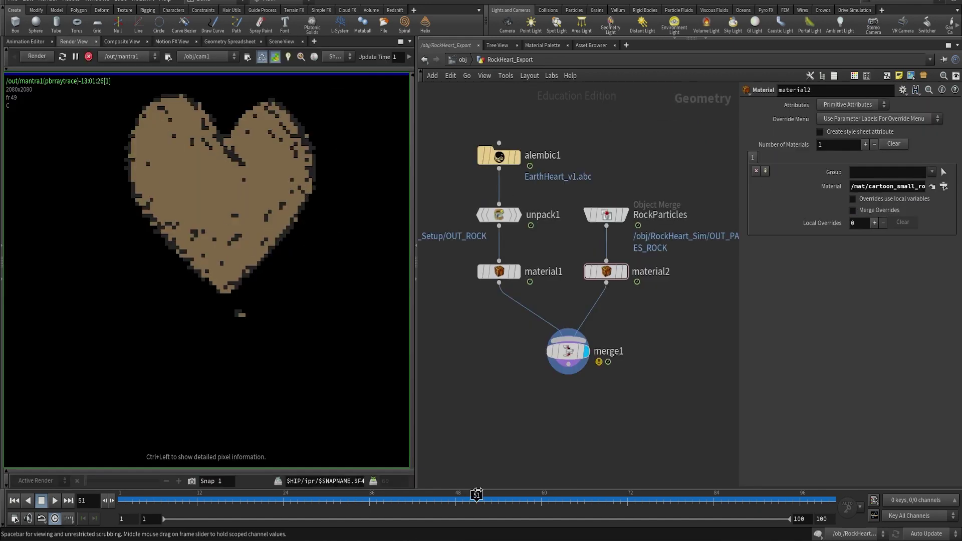
Move the timeline to frame 57 to check the rendered heart together with the falling rock particles
{"action": "left_click_drag", "start_coordinate": [498, 495], "coordinate": [520, 495]}
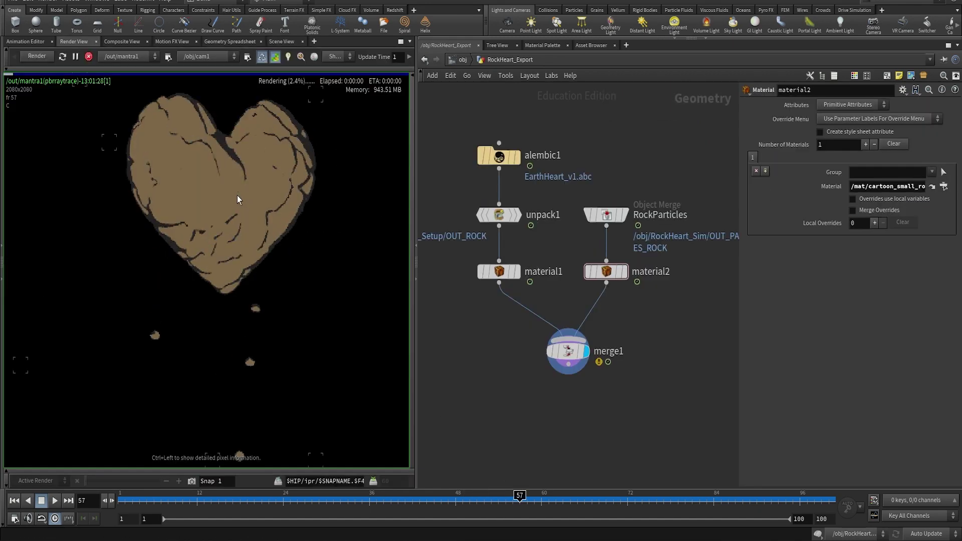